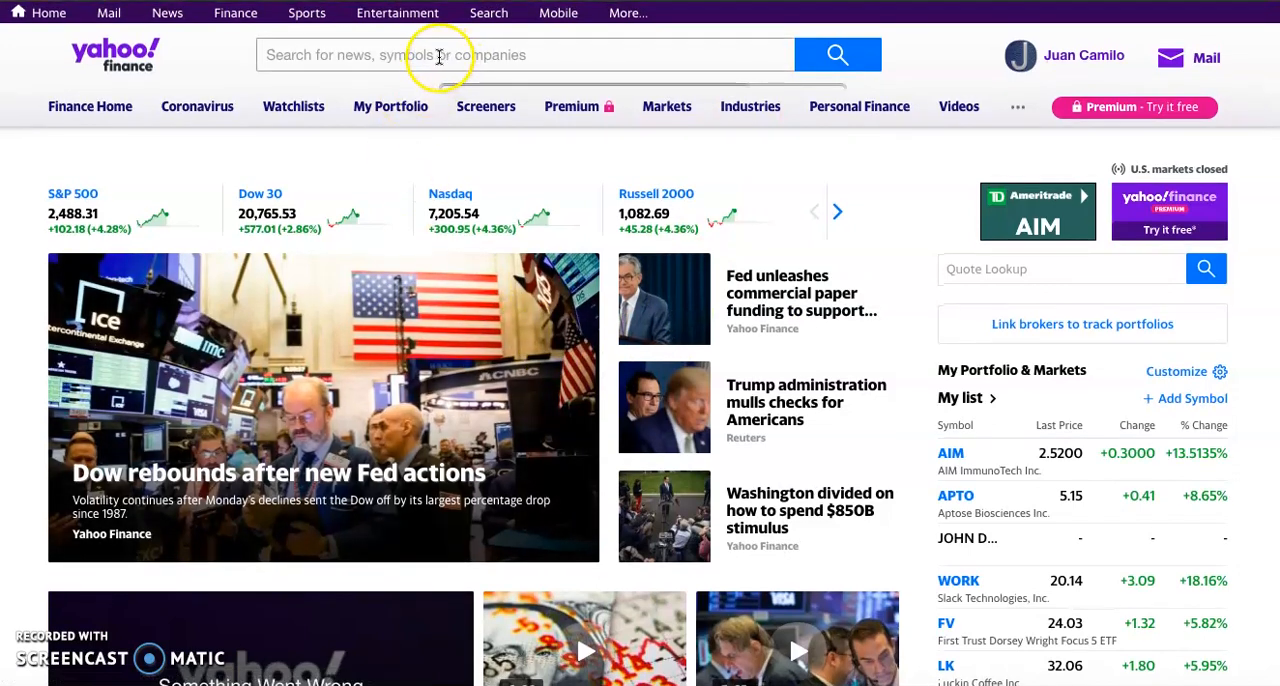
Step: Search for "snap" and open the quote page for Snap Inc. (SNAP)
click(461, 55)
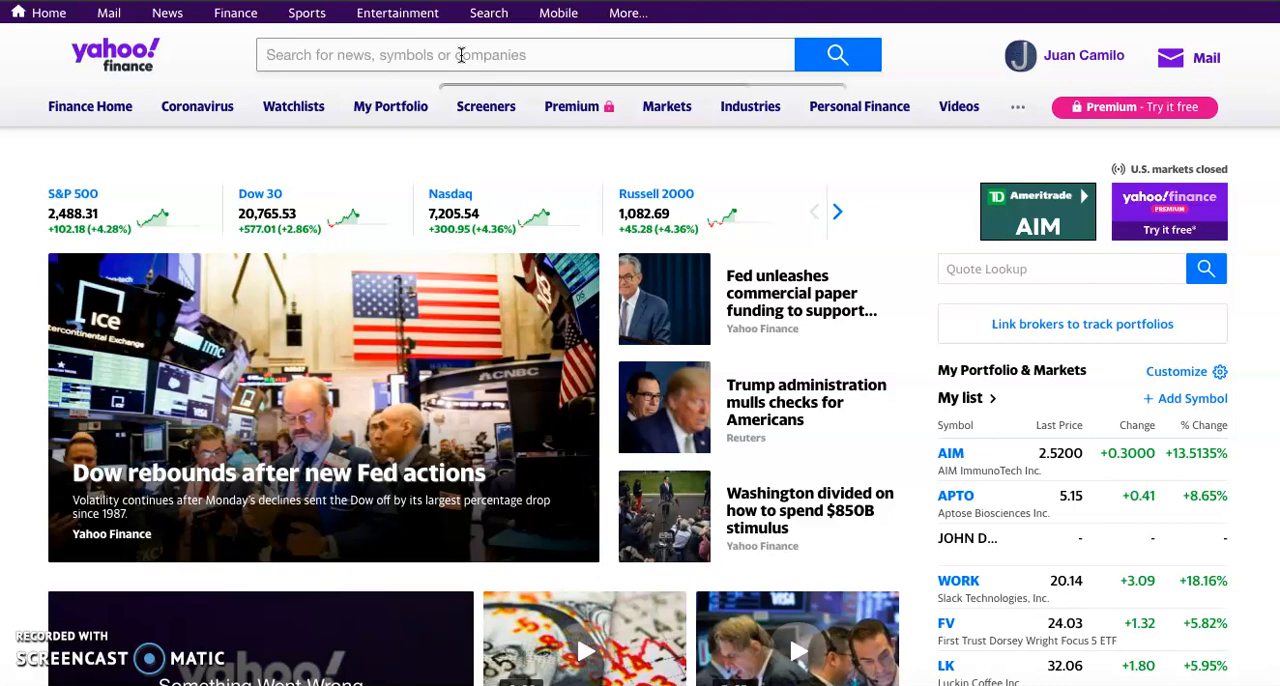
text(snap)
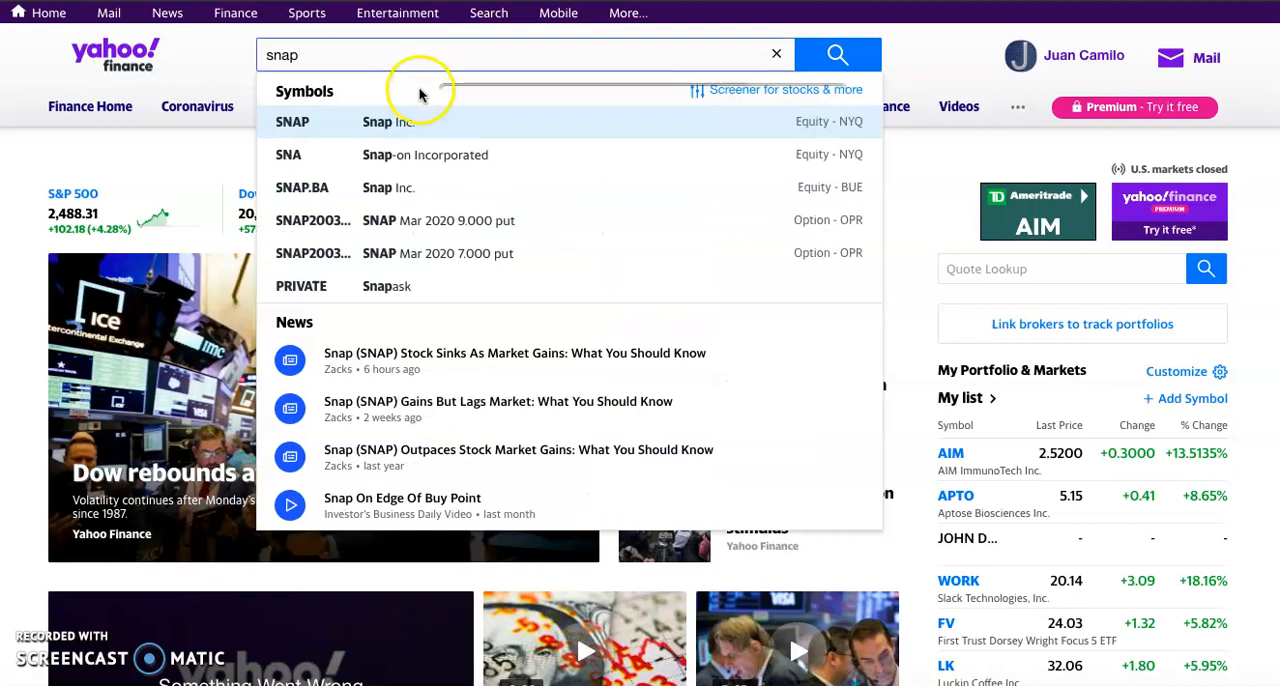
click(383, 126)
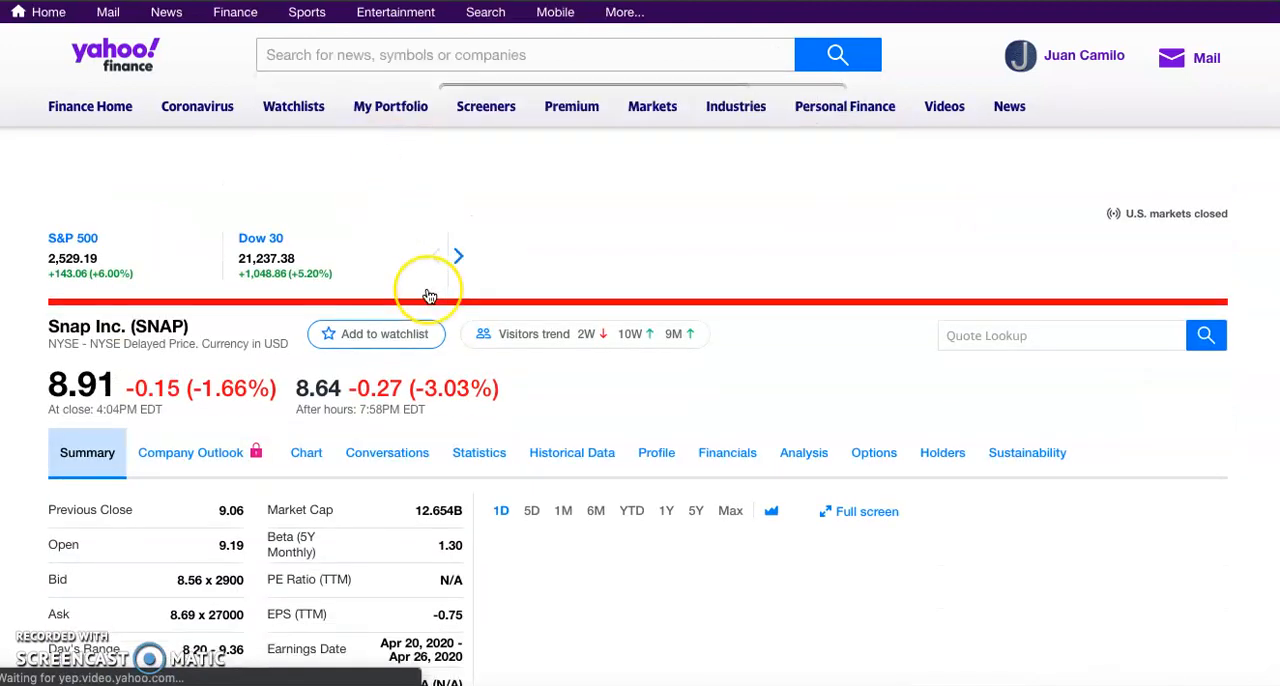
scroll(474, 443, down, 1)
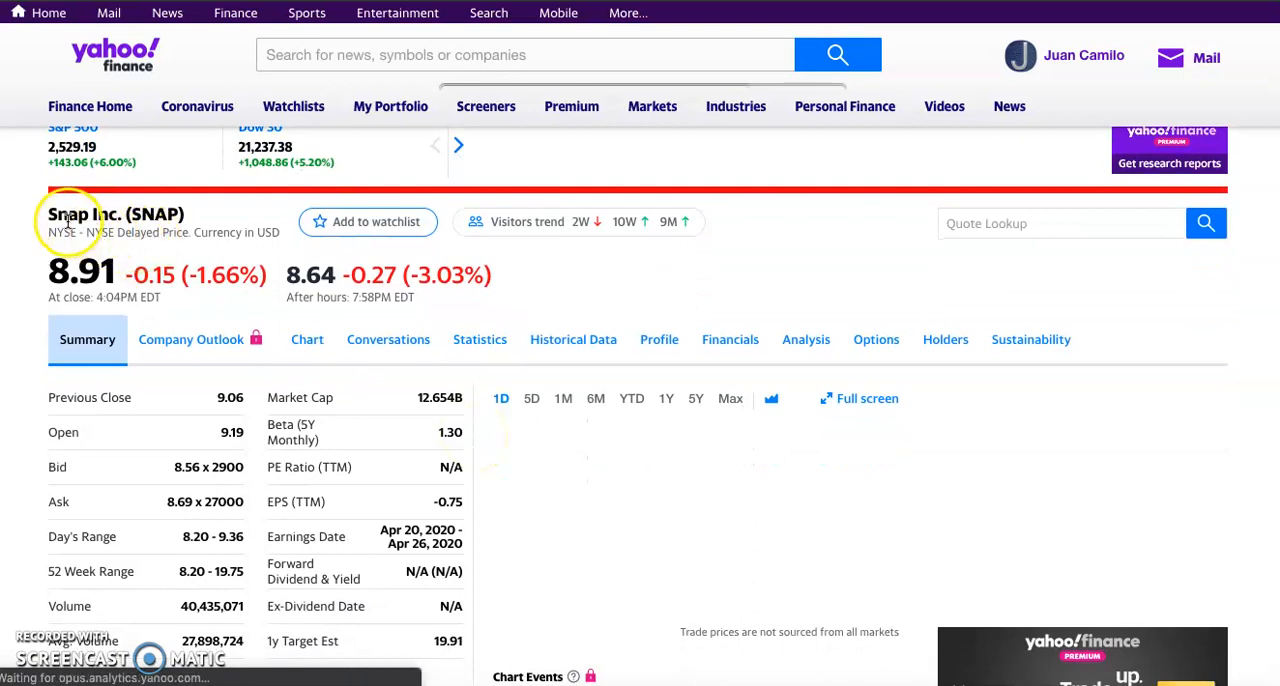
Step: Examine Snap's ticker symbol, stock exchange and current share price in the quote header
drag(48, 213, 182, 216)
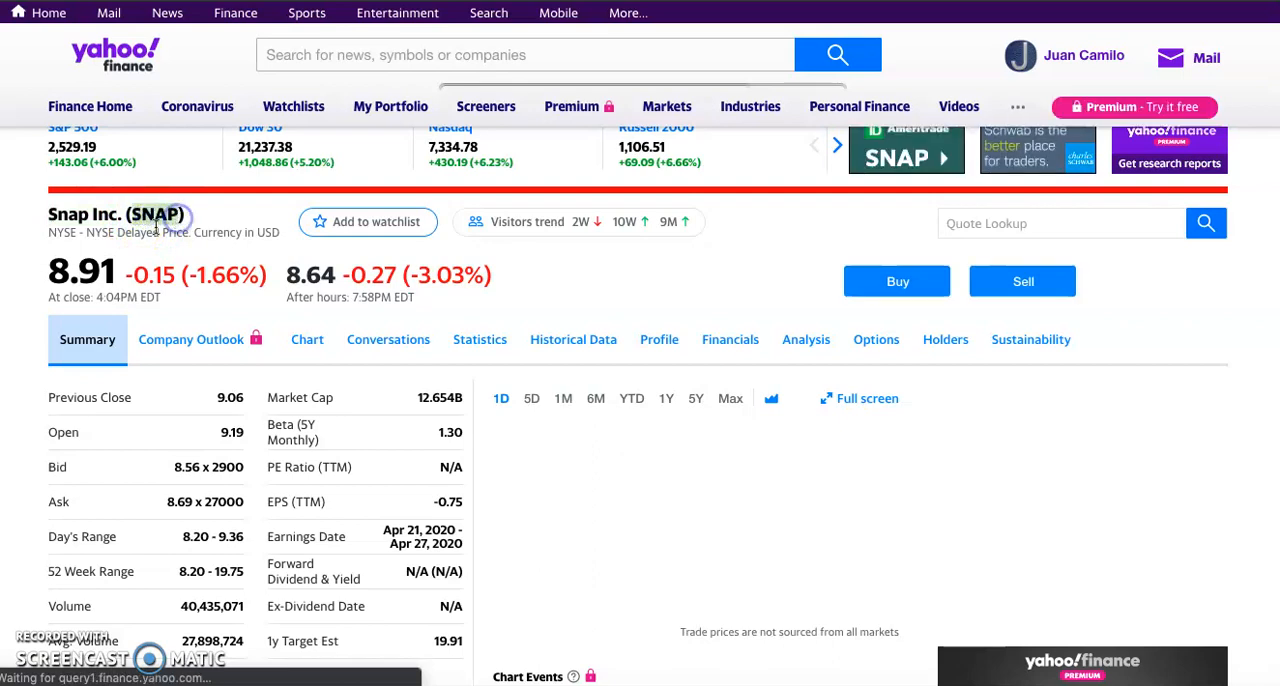
click(50, 234)
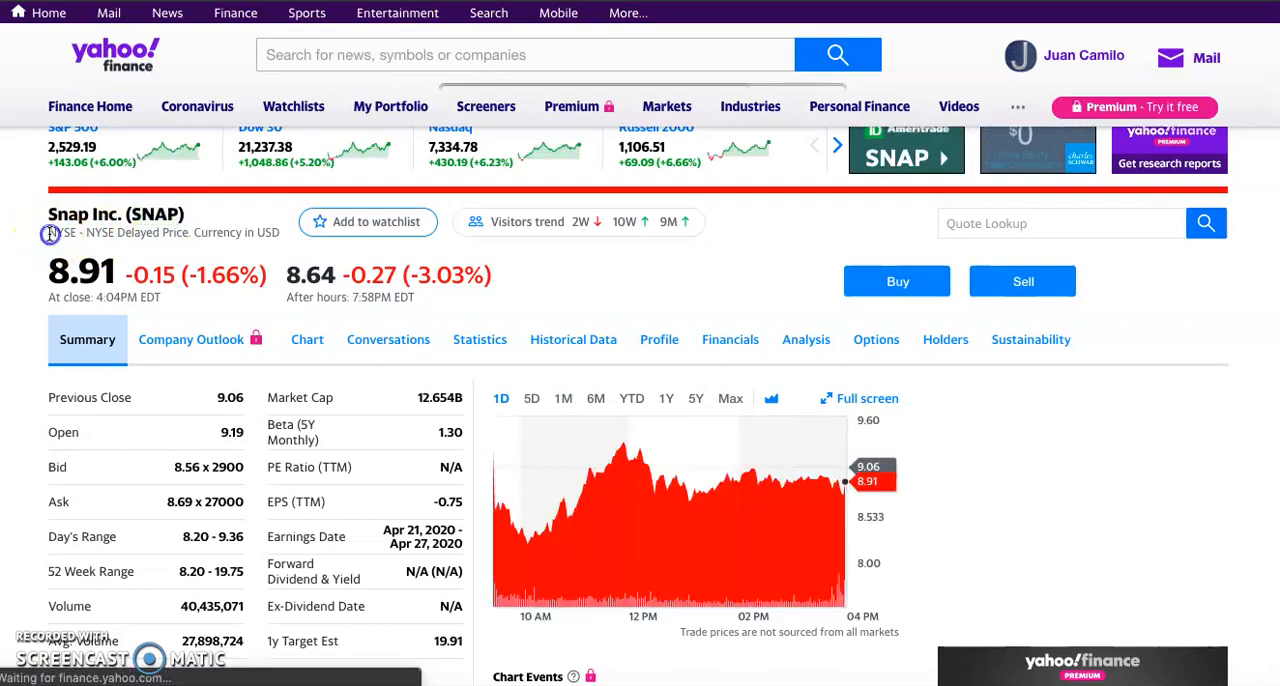
drag(77, 233, 80, 233)
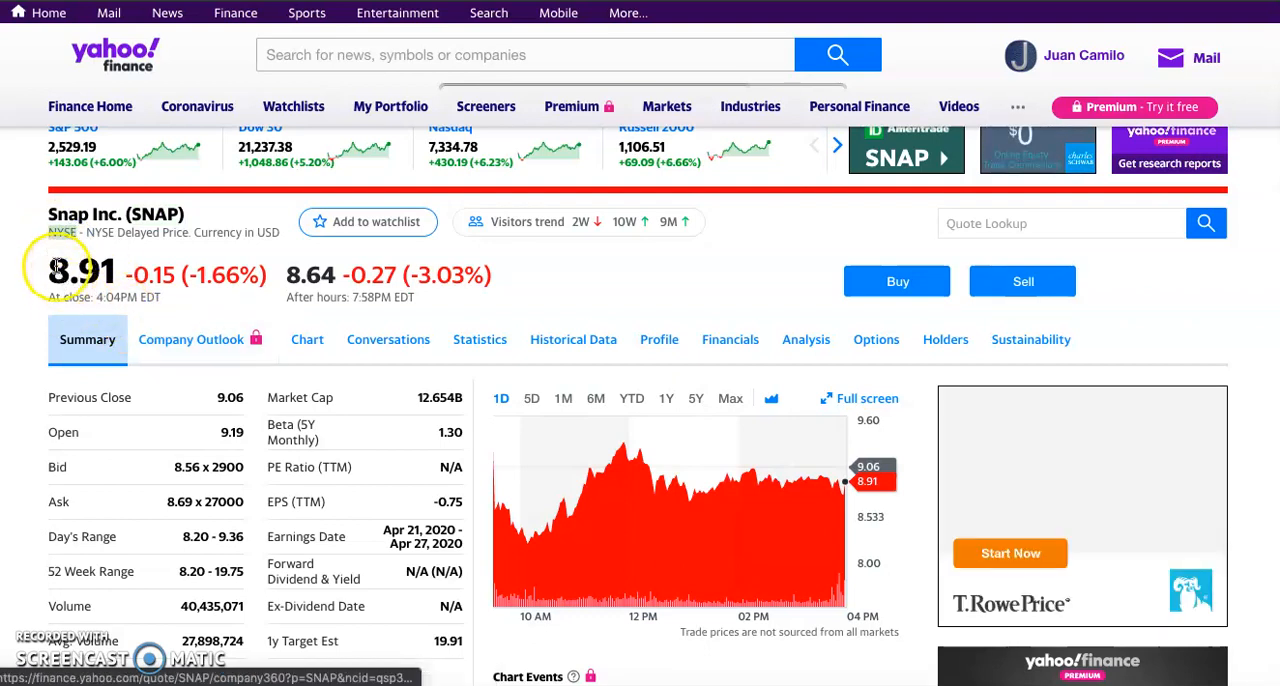
click(52, 267)
drag(56, 270, 117, 268)
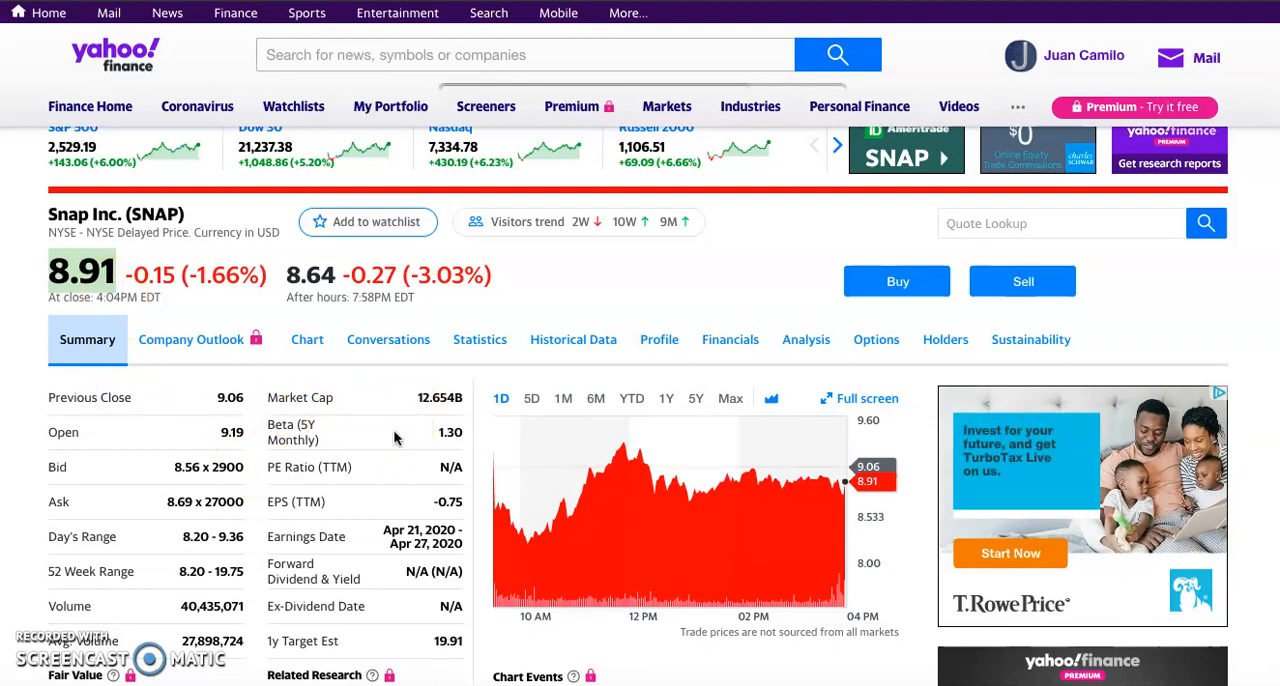
Step: Open Snap's historical data and bring the daily price table into view
click(560, 350)
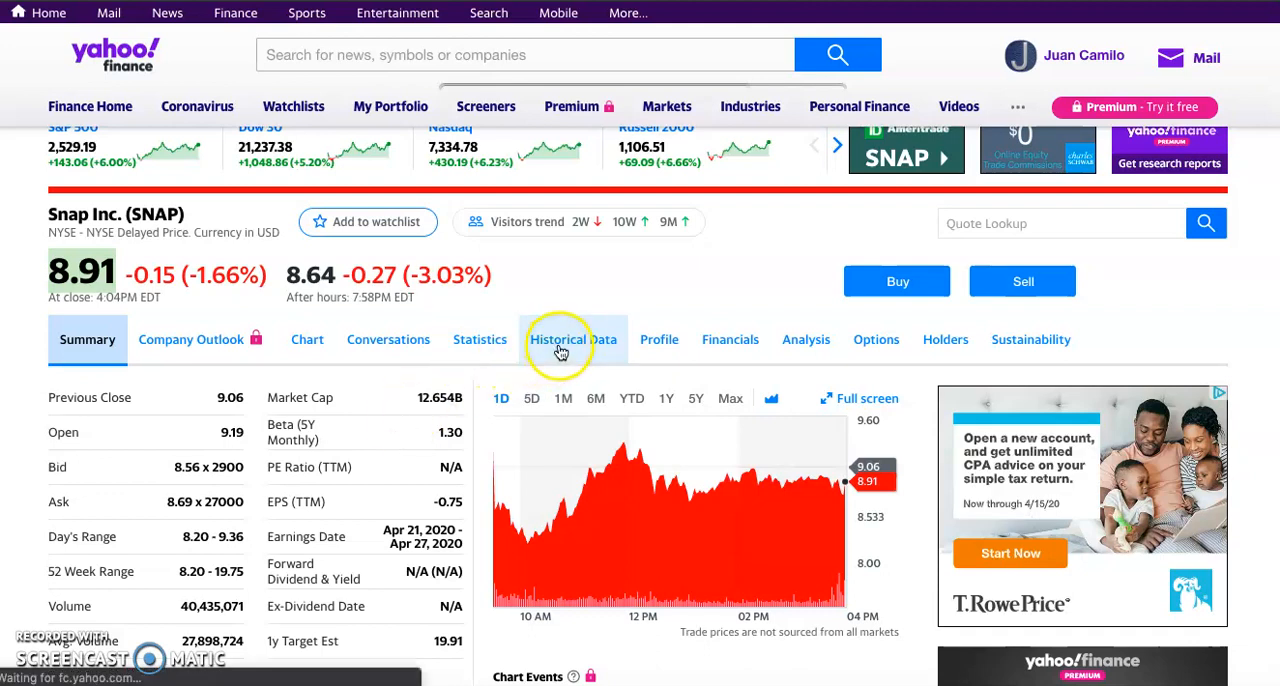
click(580, 357)
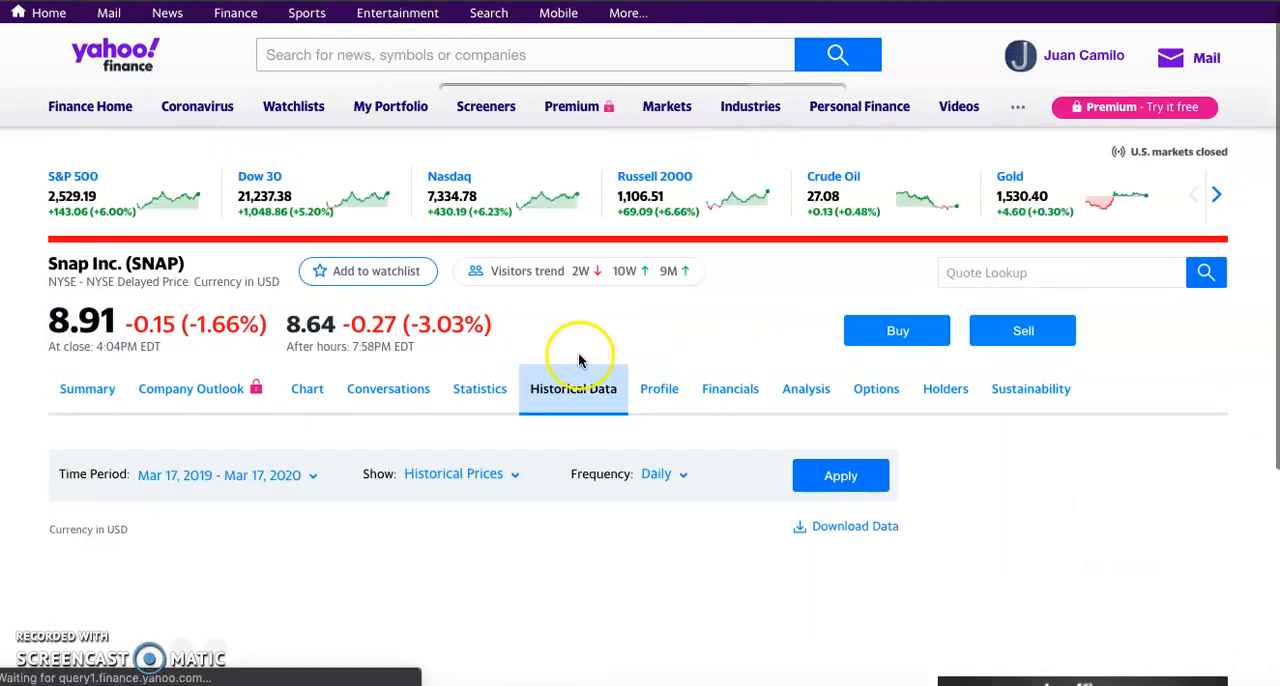
scroll(579, 424, down, 4)
scroll(579, 425, down, 2)
scroll(579, 425, up, 4)
scroll(316, 595, down, 3)
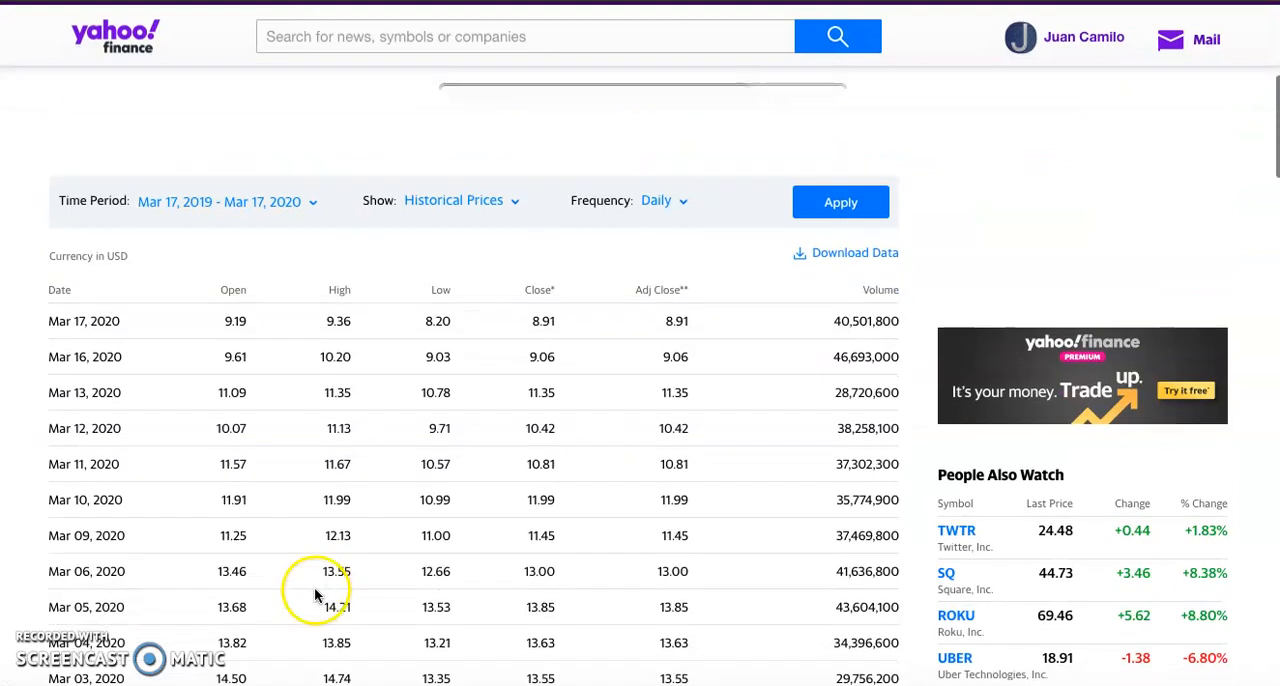
Step: Examine the open and close prices in the Mar 16, 2020 row of the historical price table
click(51, 356)
drag(51, 356, 703, 357)
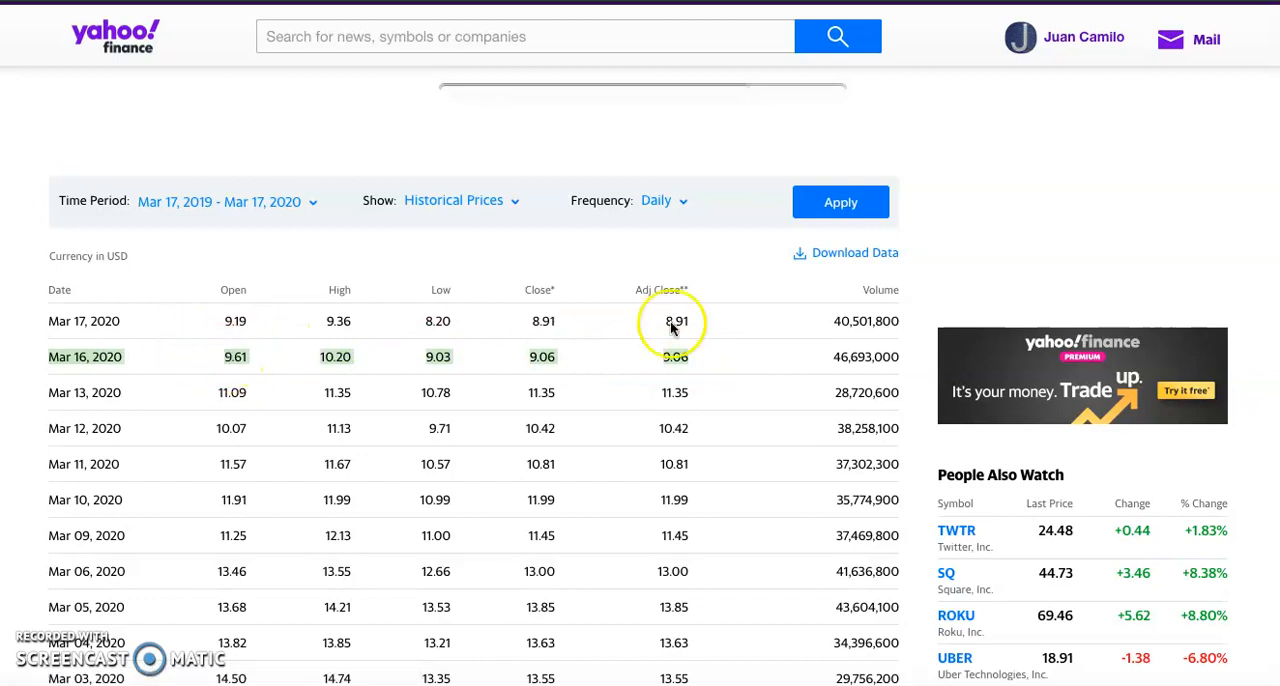
click(541, 362)
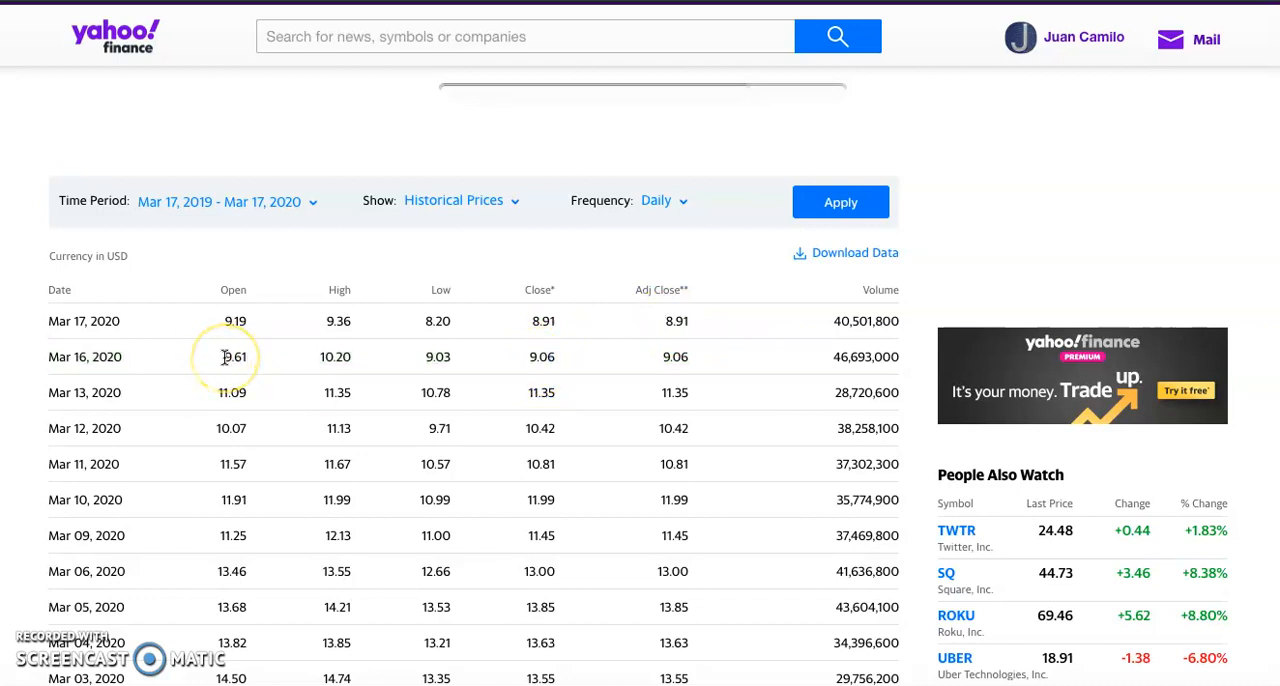
drag(226, 357, 264, 362)
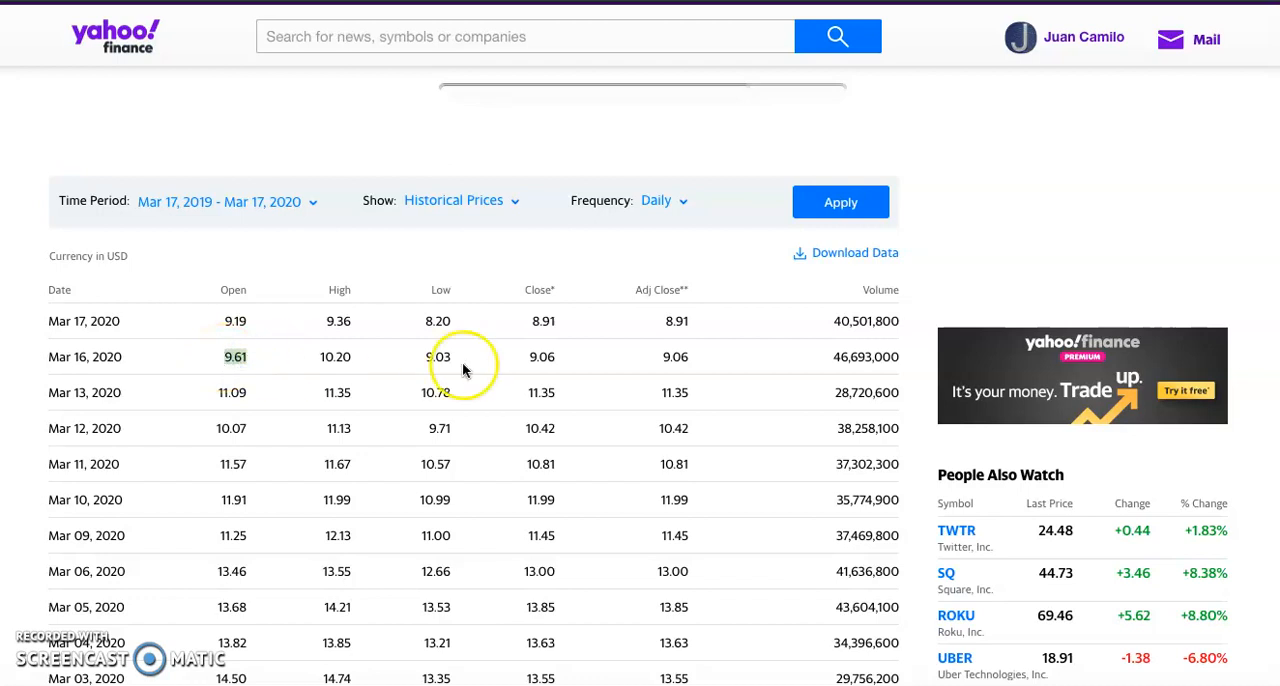
drag(519, 357, 555, 356)
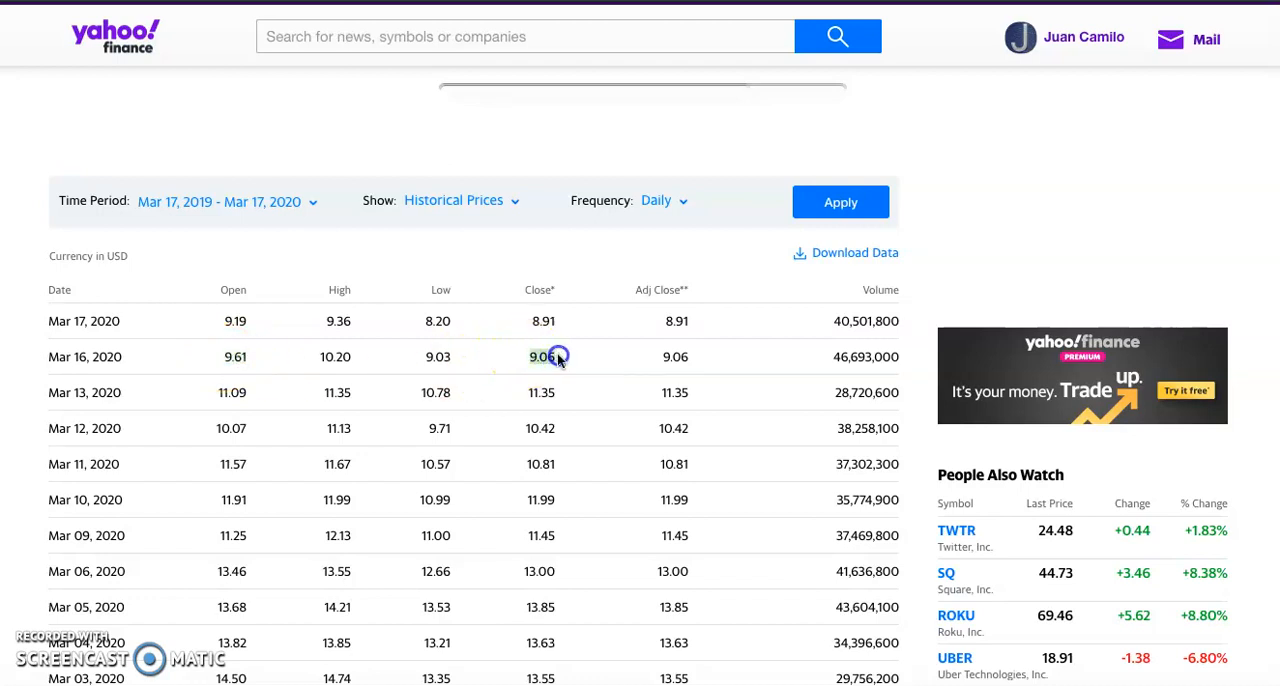
click(225, 358)
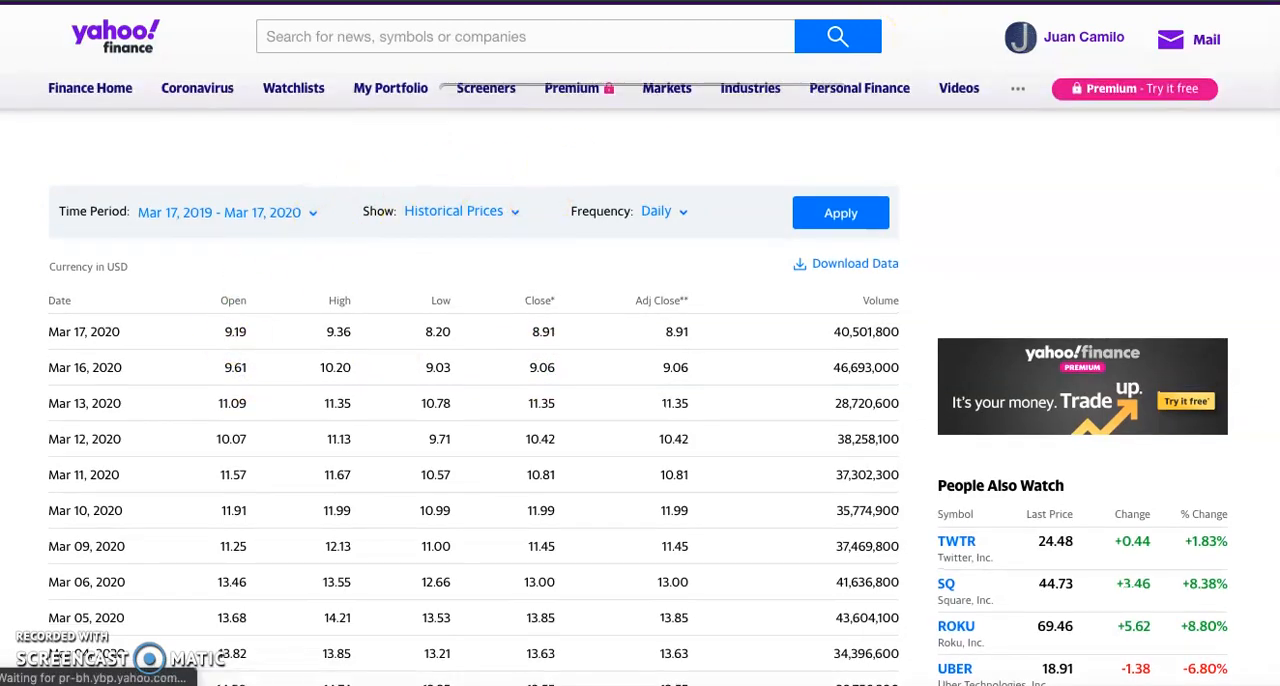
Step: Switch to the Stock Project spreadsheet in Google Sheets and rename Sheet 1 as Snapchat
click(638, 1)
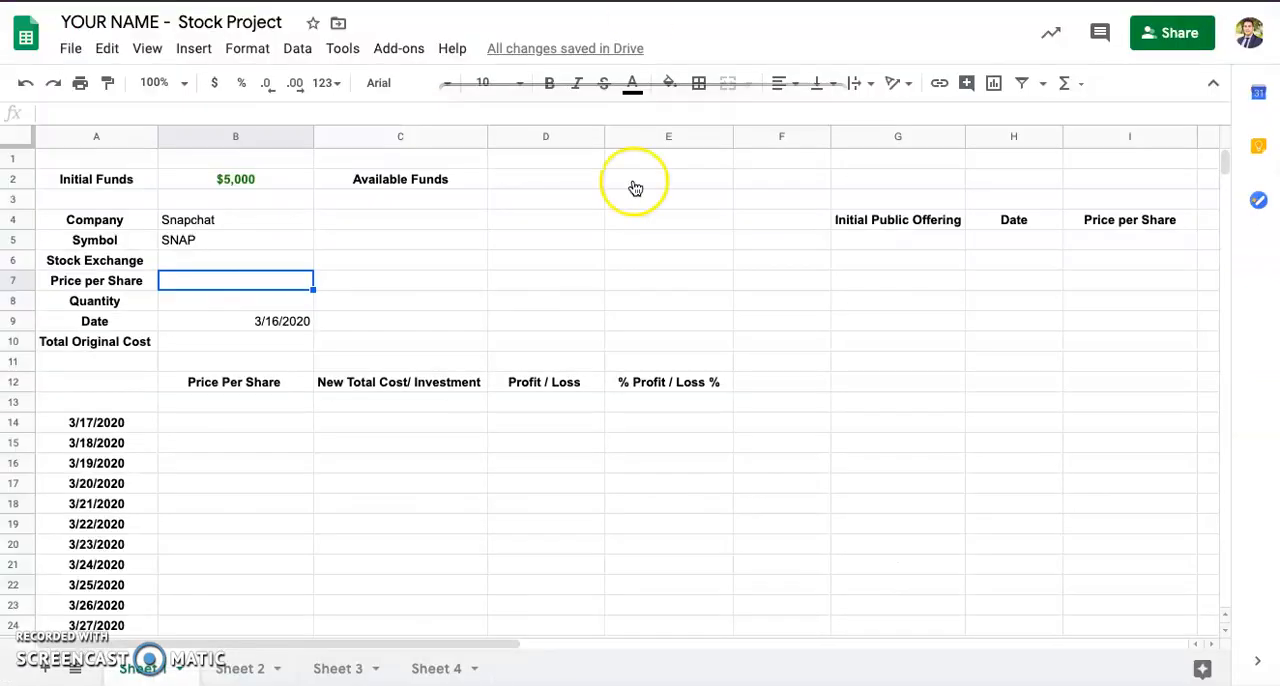
click(221, 226)
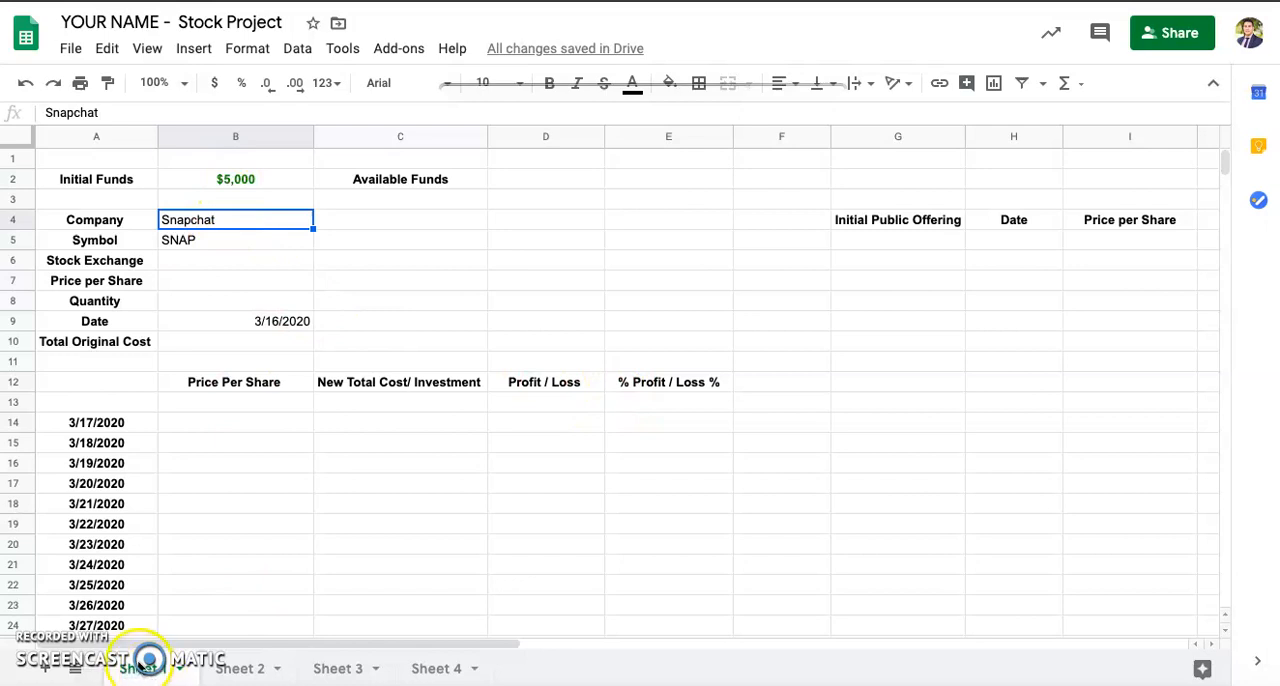
right_click(140, 666)
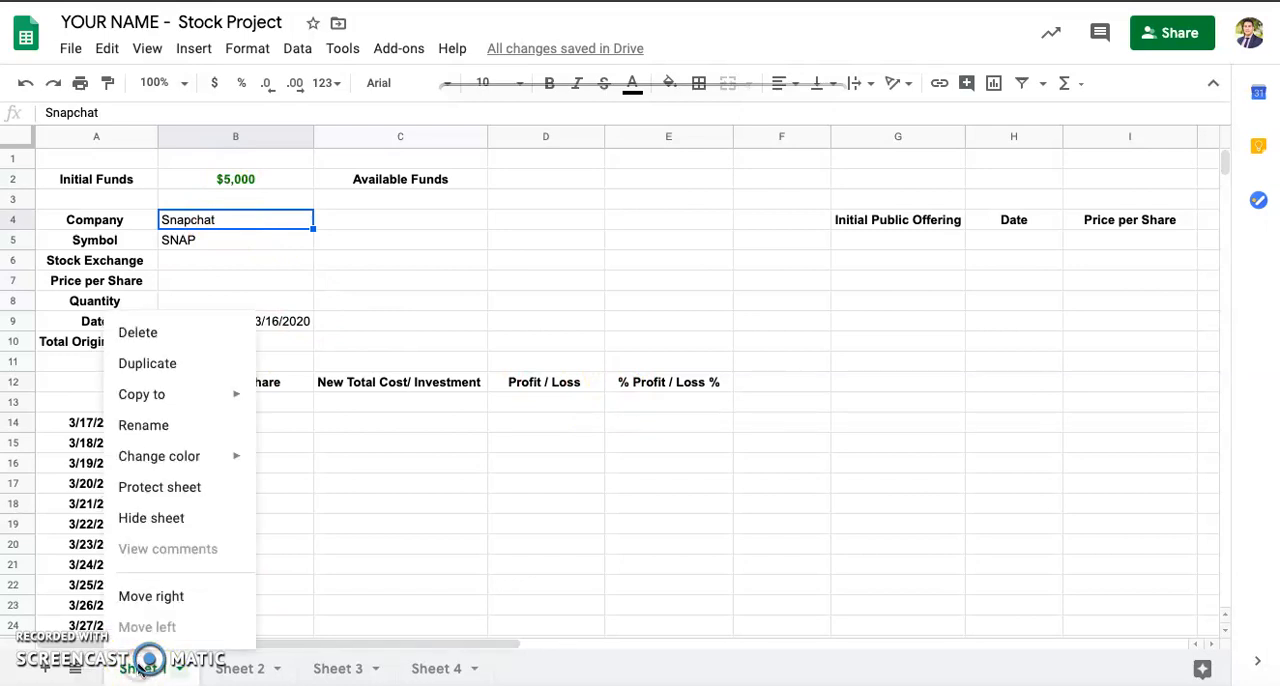
click(150, 425)
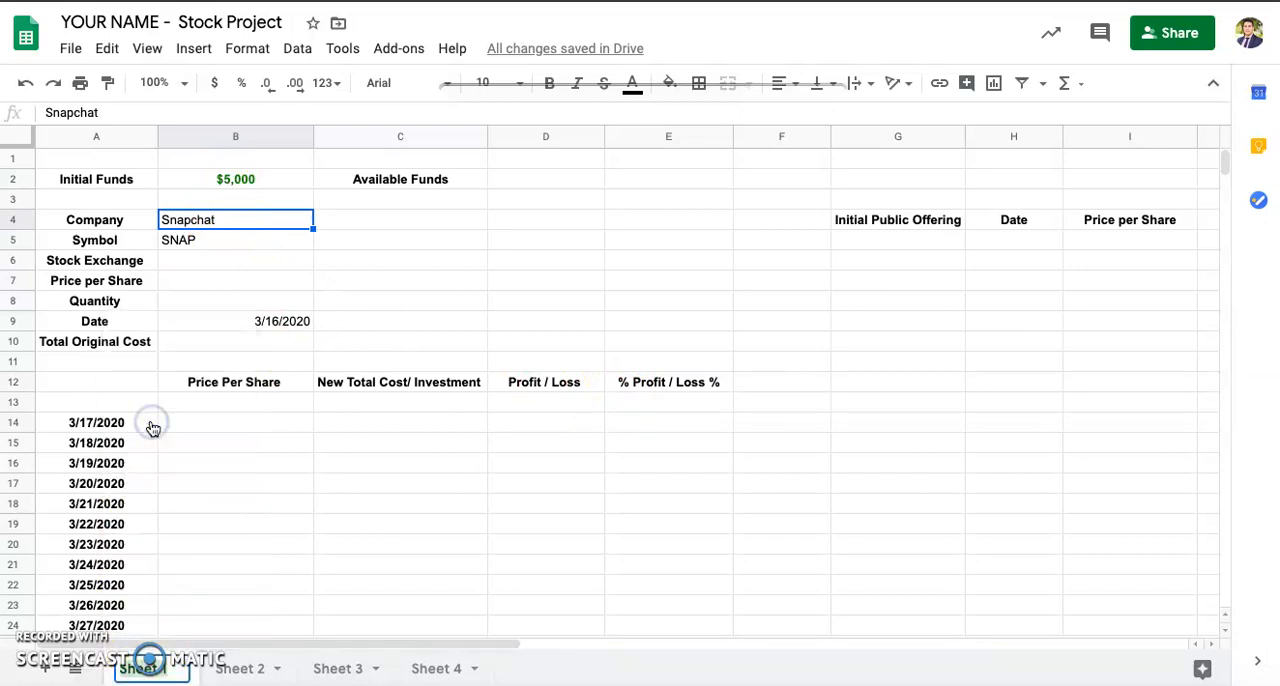
text(Snapchat)
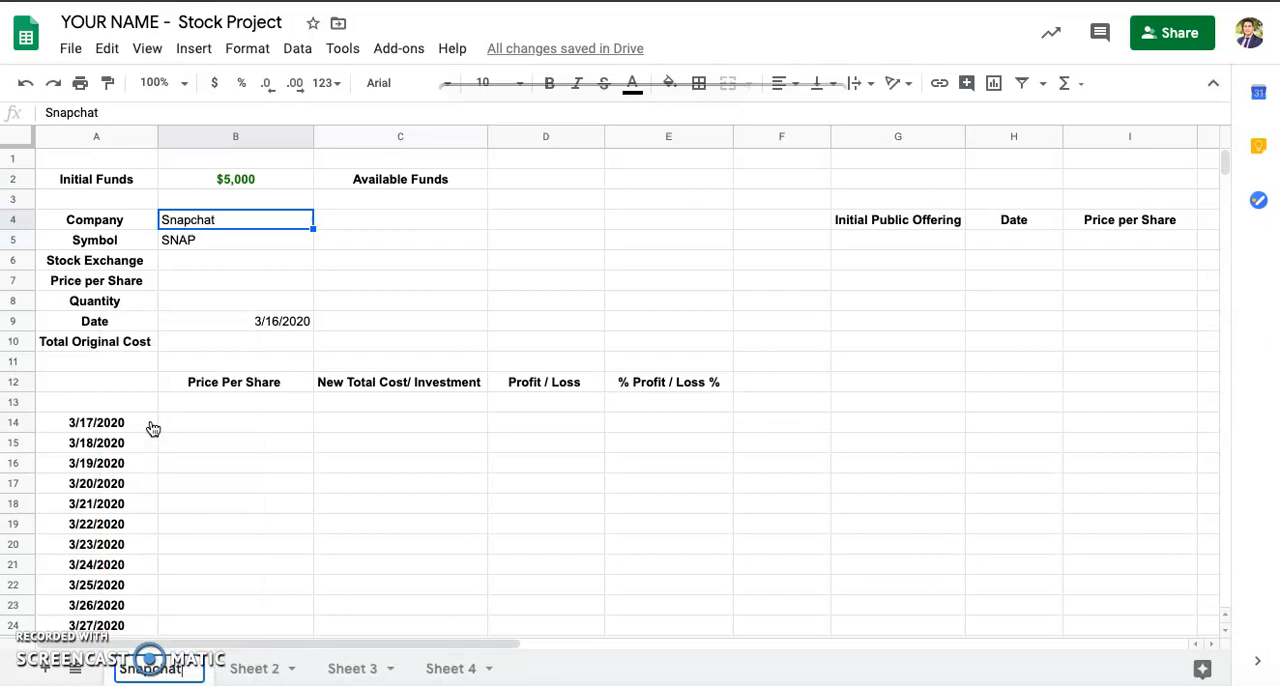
key(Return)
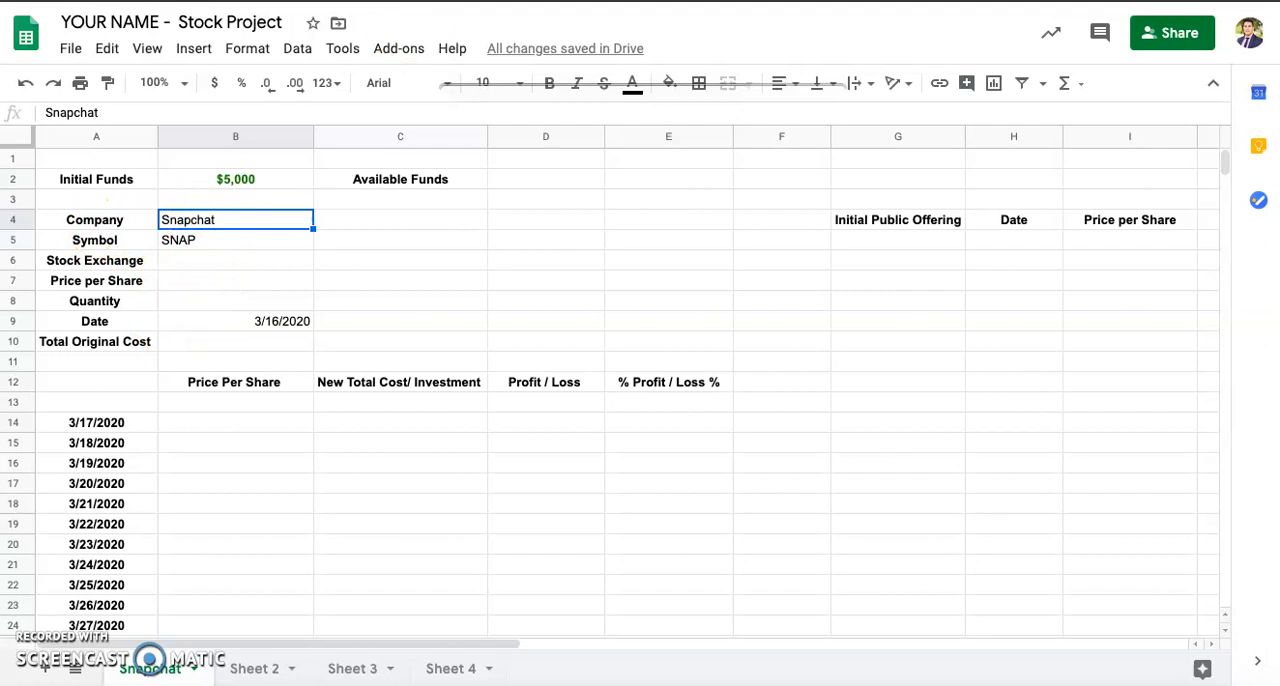
Step: Look up Snap's exchange on its Yahoo Finance page and enter NYSE as the Stock Exchange in cell B6 of the Snapchat sheet
click(206, 260)
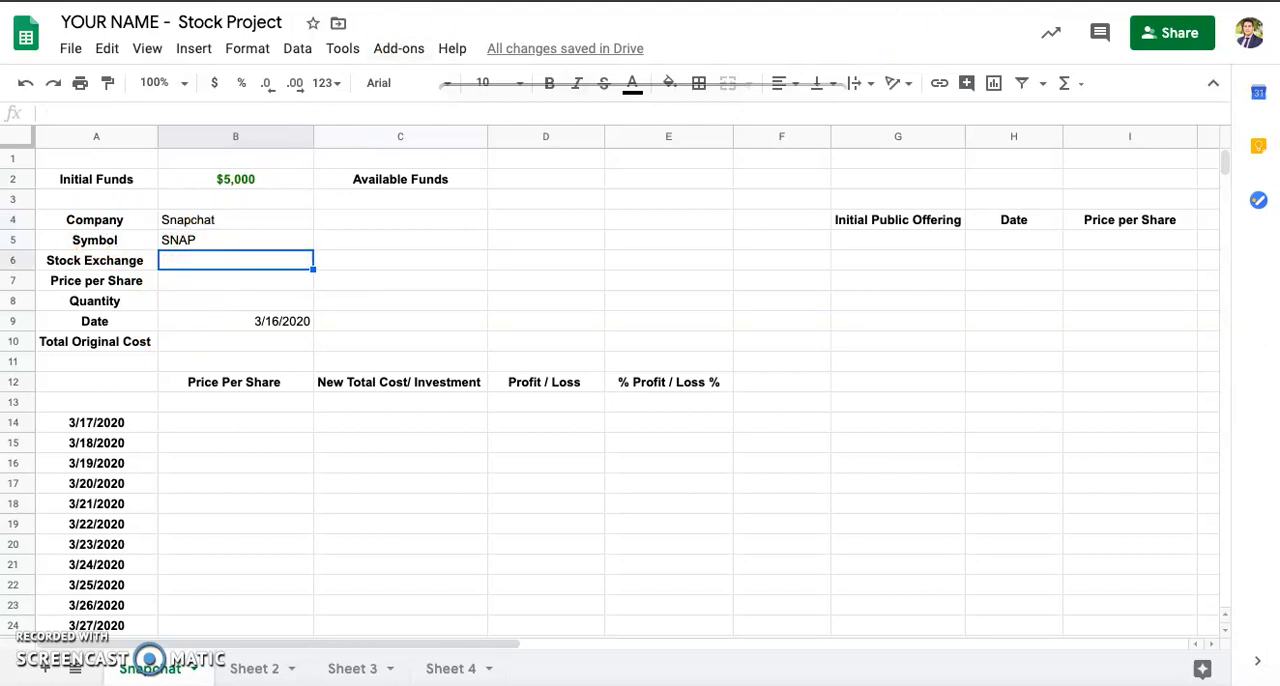
click(200, 2)
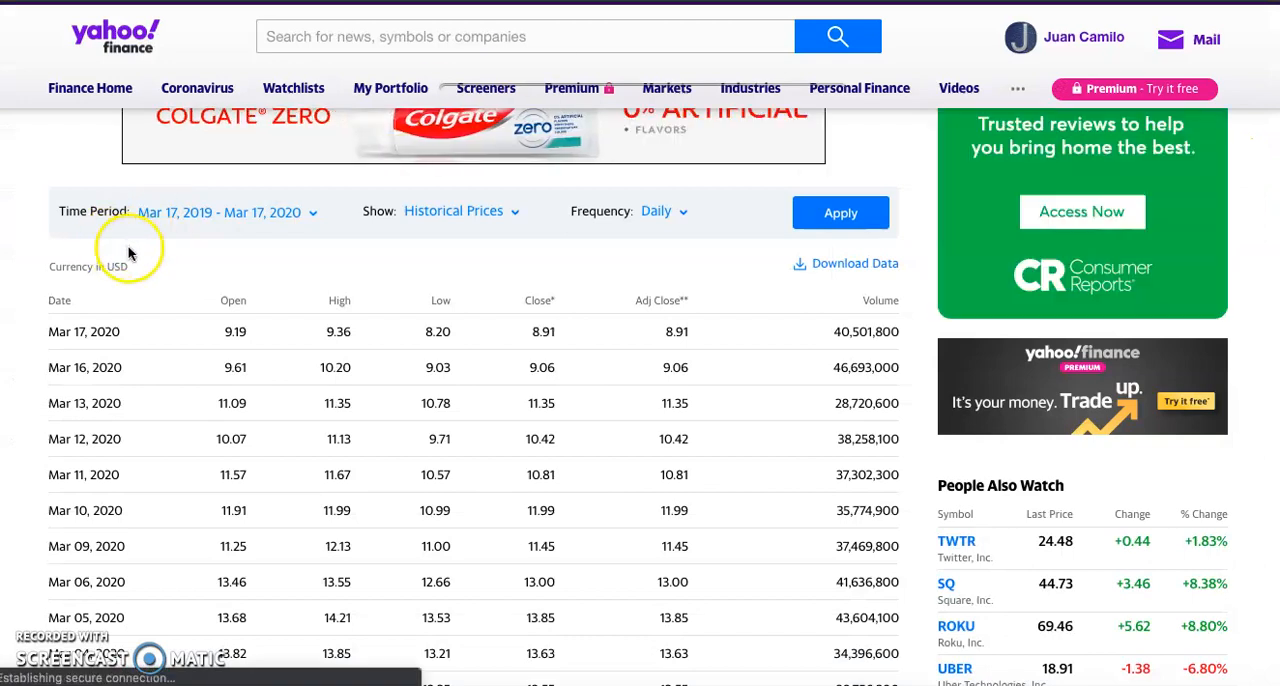
scroll(129, 251, up, 5)
drag(46, 376, 77, 378)
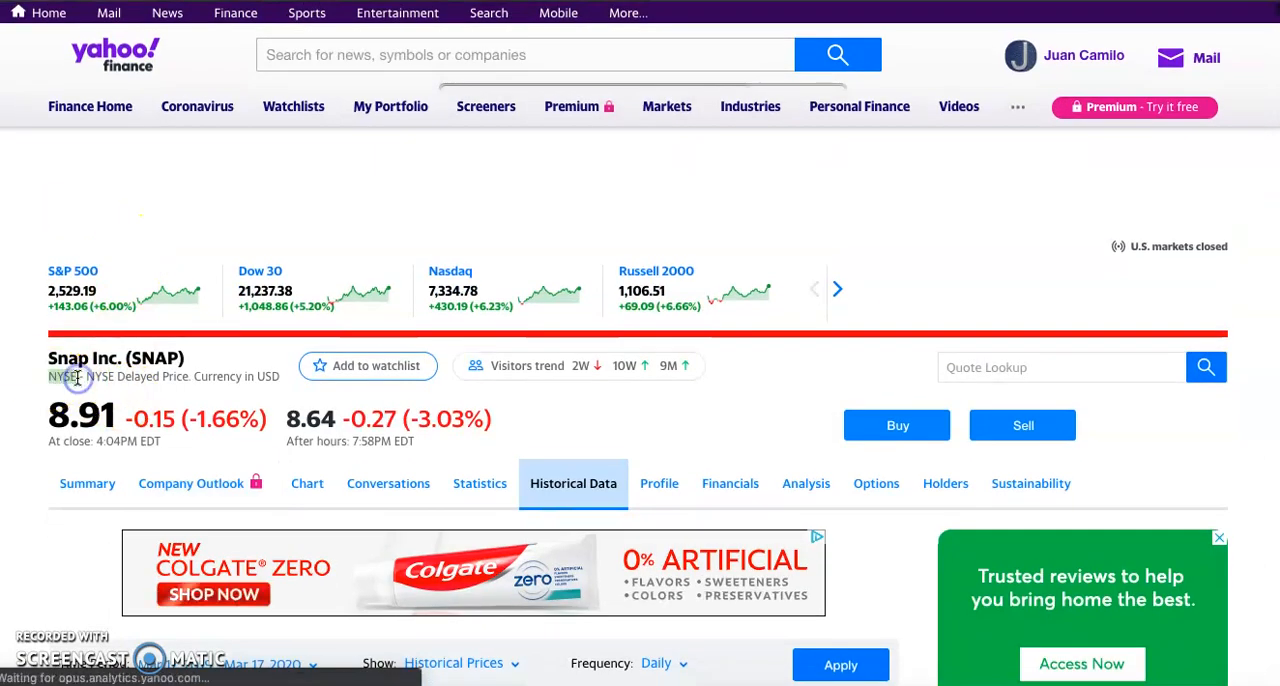
click(571, 5)
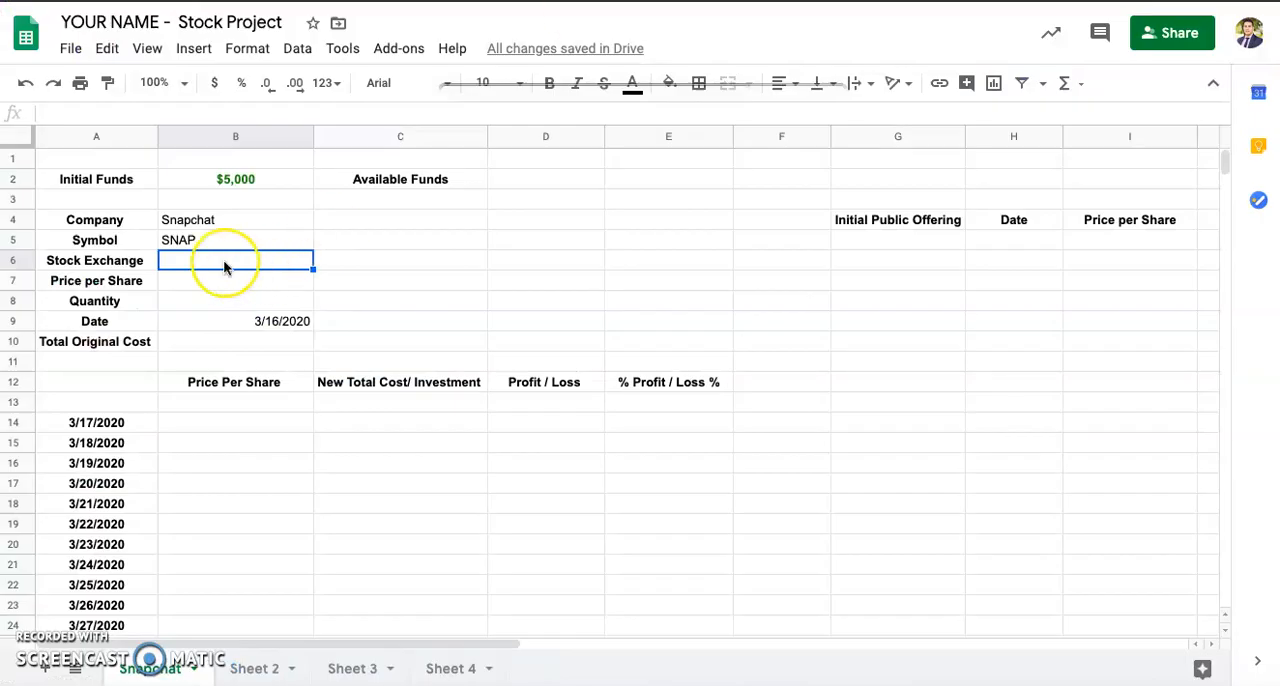
text(NYSE)
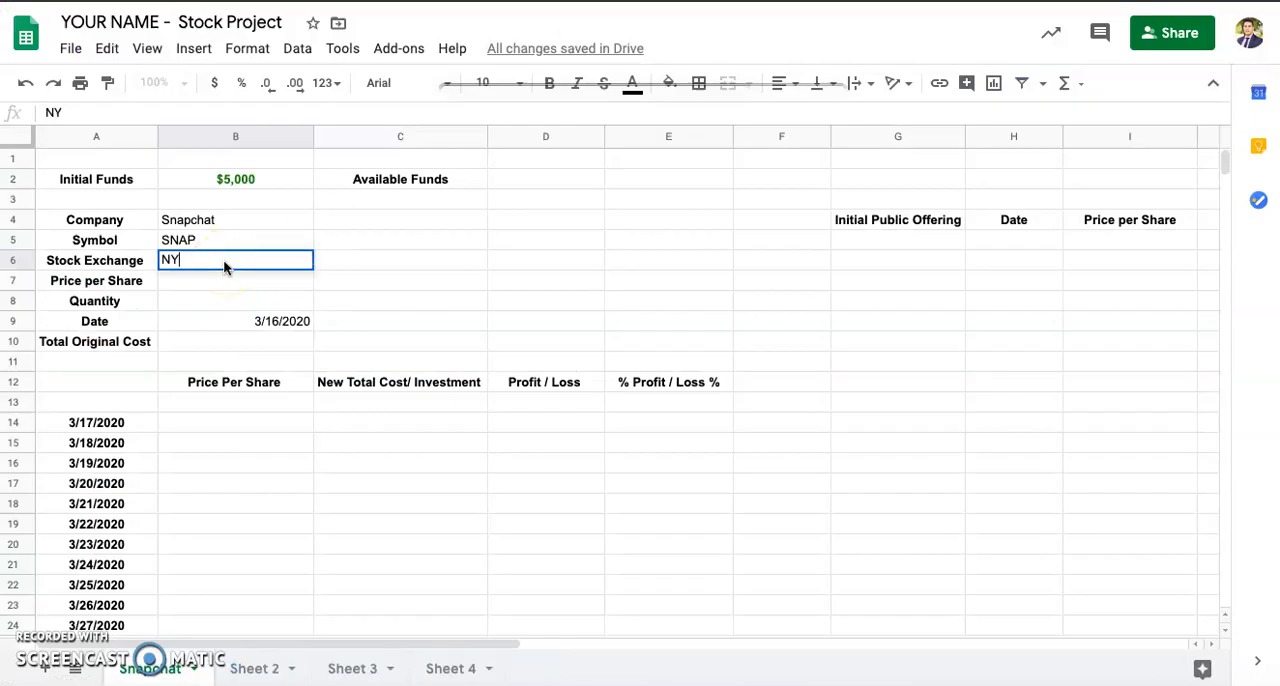
Step: Look up Snap's Mar 16, 2020 closing price on Yahoo Finance and enter 9.06 as the Price per Share in cell B7
click(209, 283)
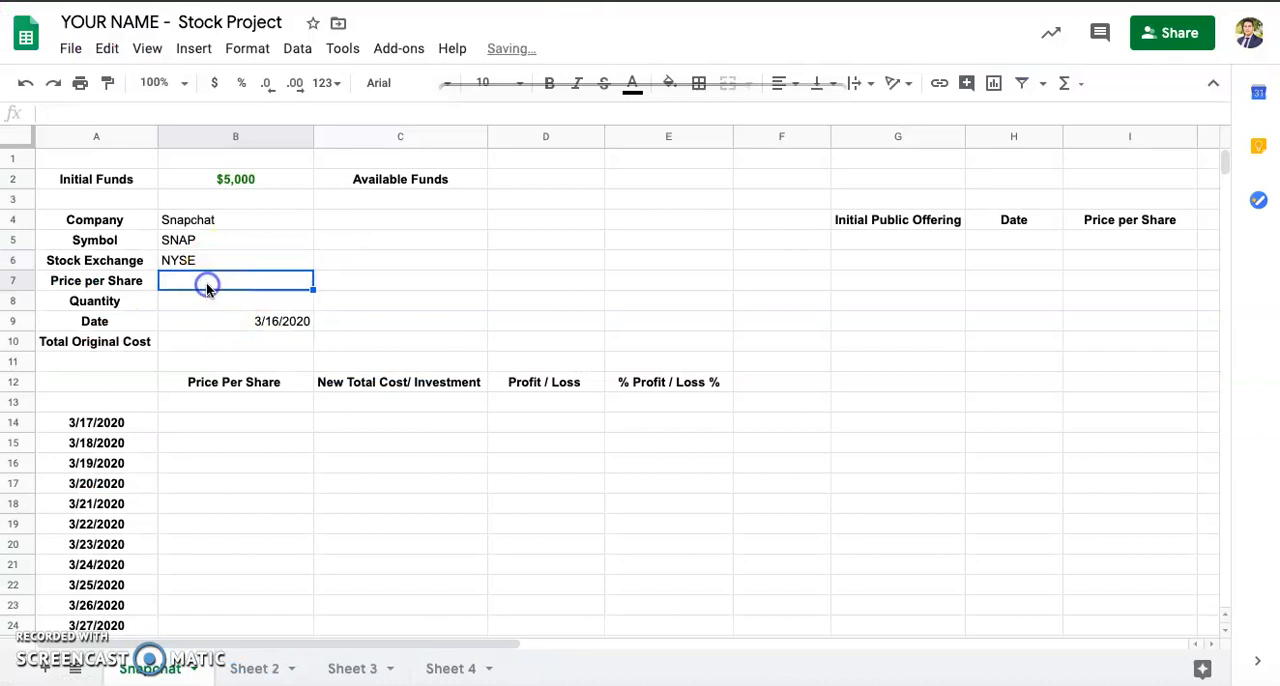
click(214, 320)
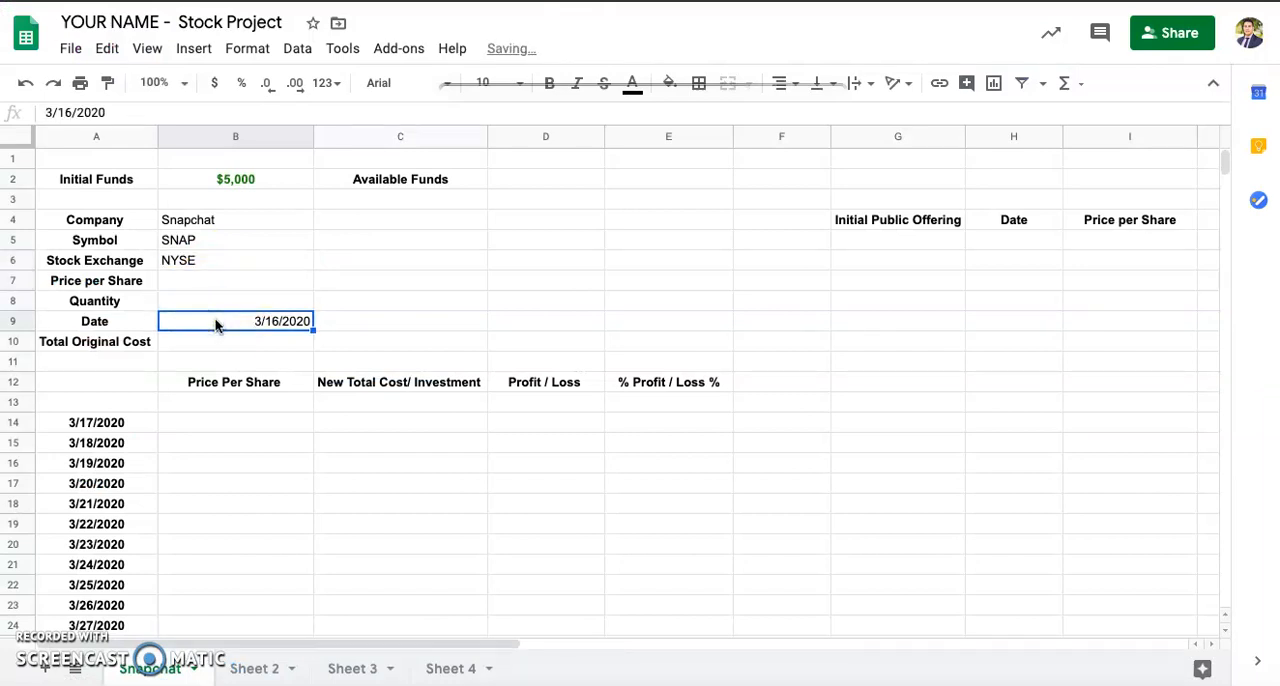
click(231, 281)
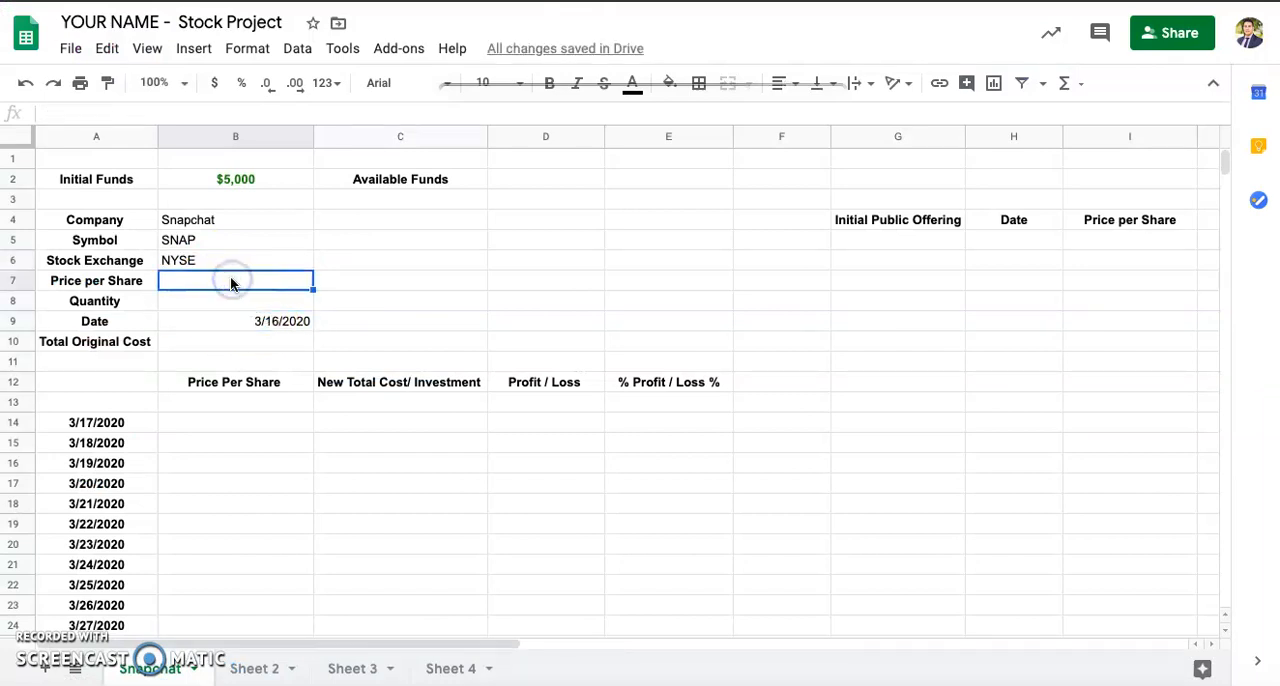
key(ctrl+Tab)
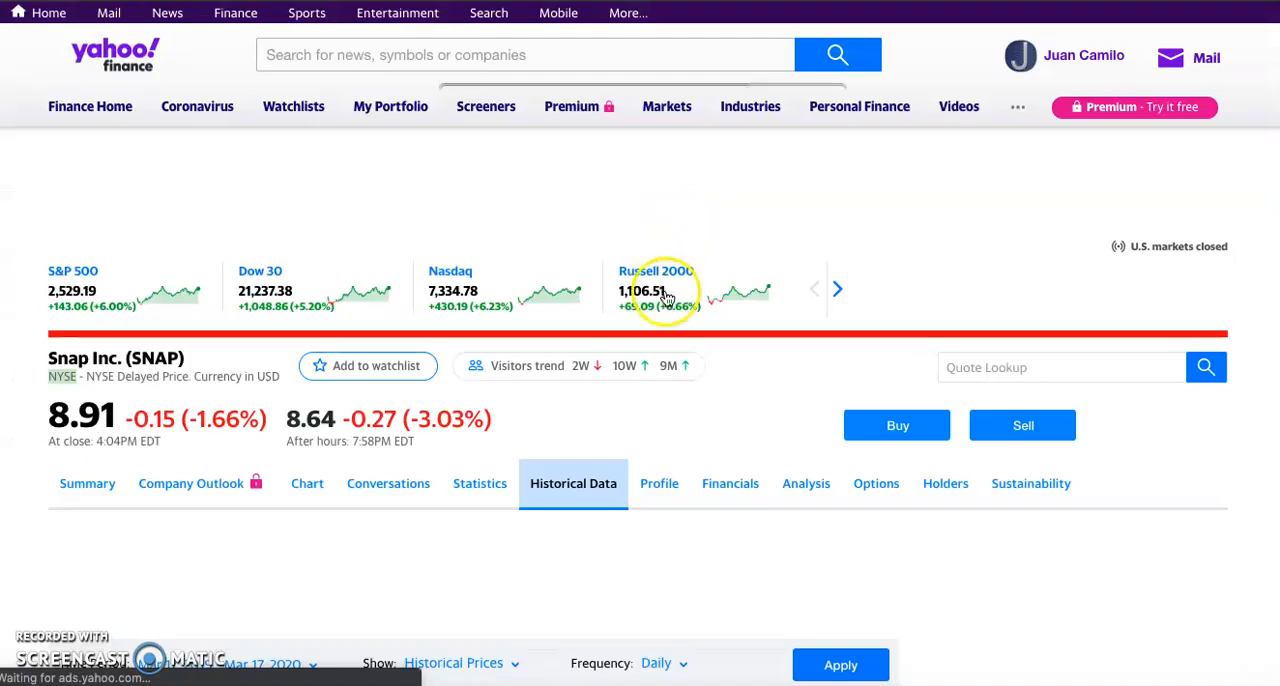
scroll(450, 471, down, 4)
scroll(450, 471, down, 1)
click(232, 423)
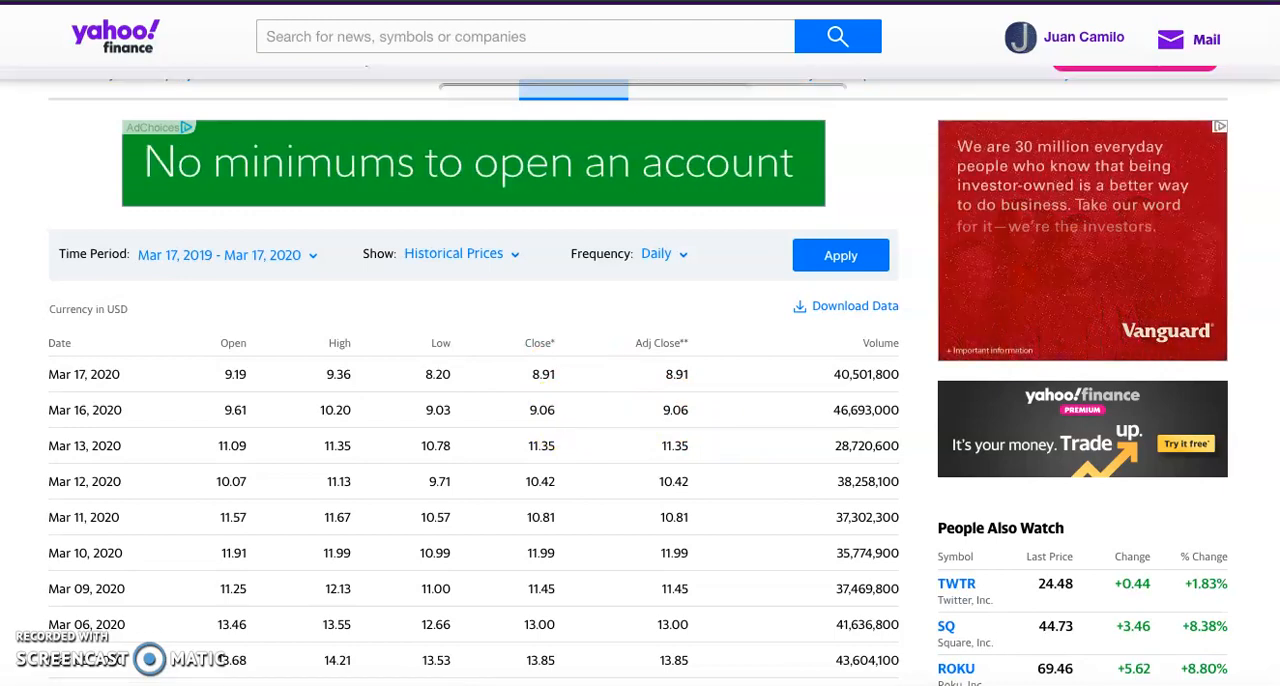
key(alt+Tab)
text(9)
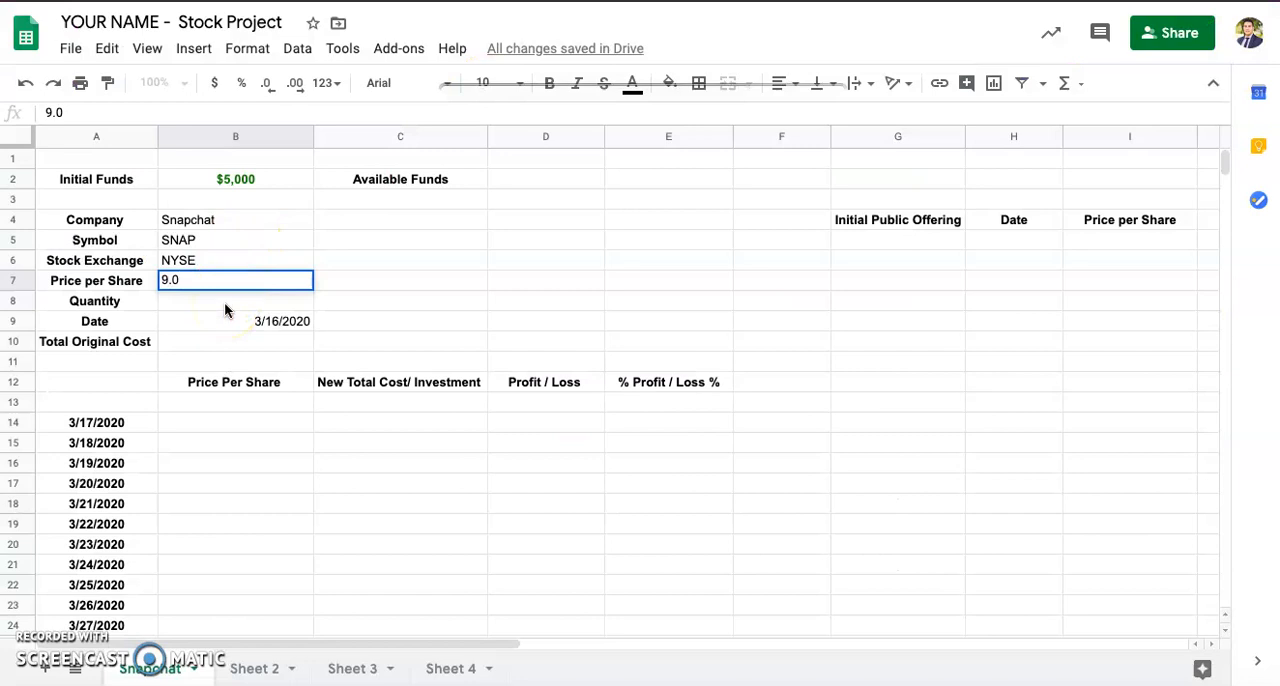
key(Return)
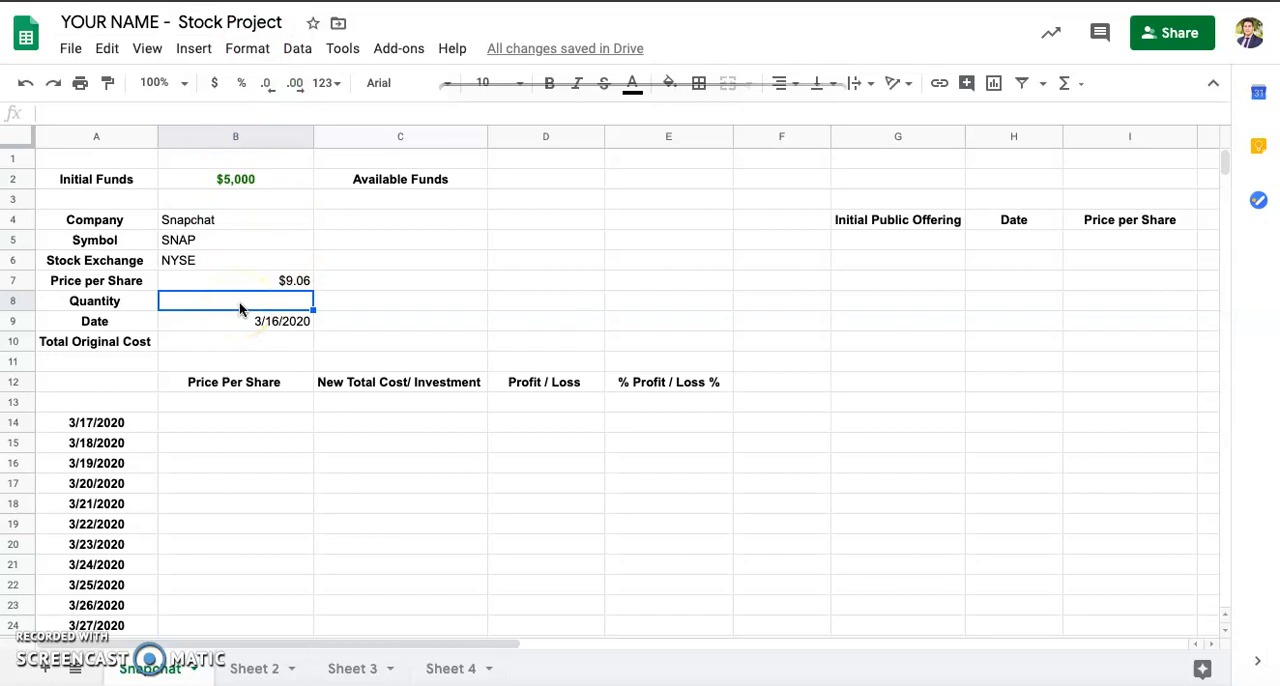
Step: Enter 20 as the Quantity in B8 and, following the Formulas document, calculate the Total Original Cost in B10 with =B7*B8
text(20)
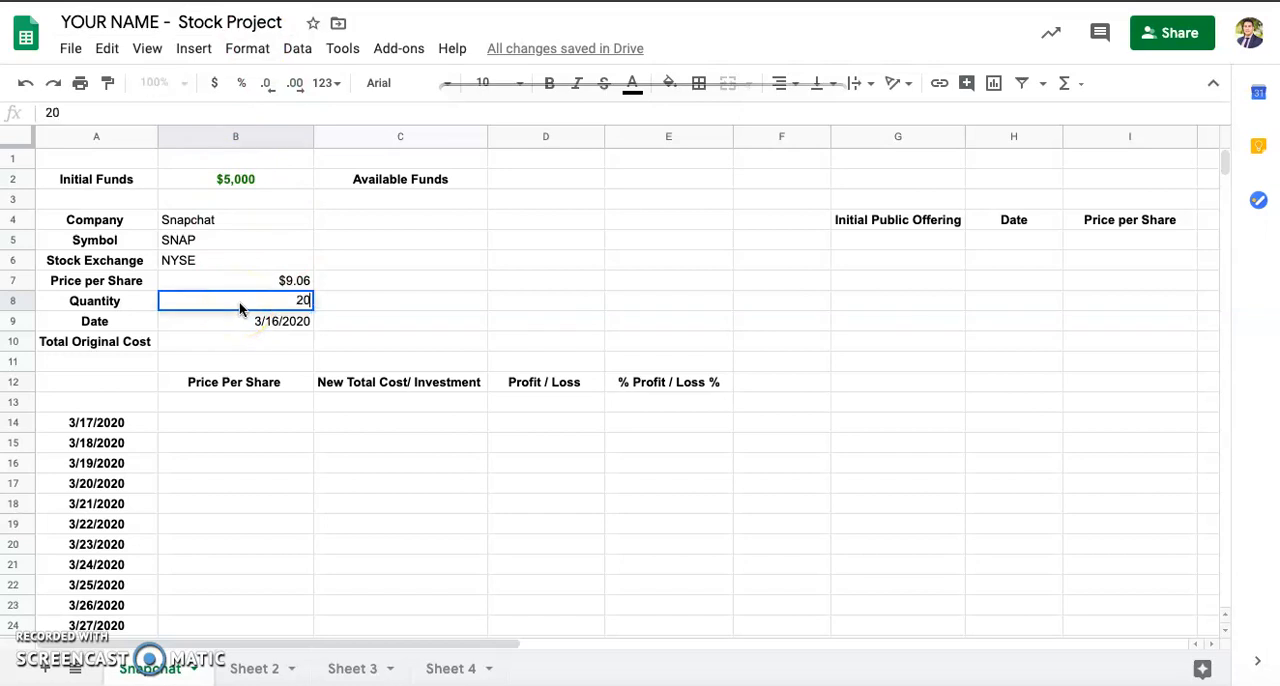
key(Return)
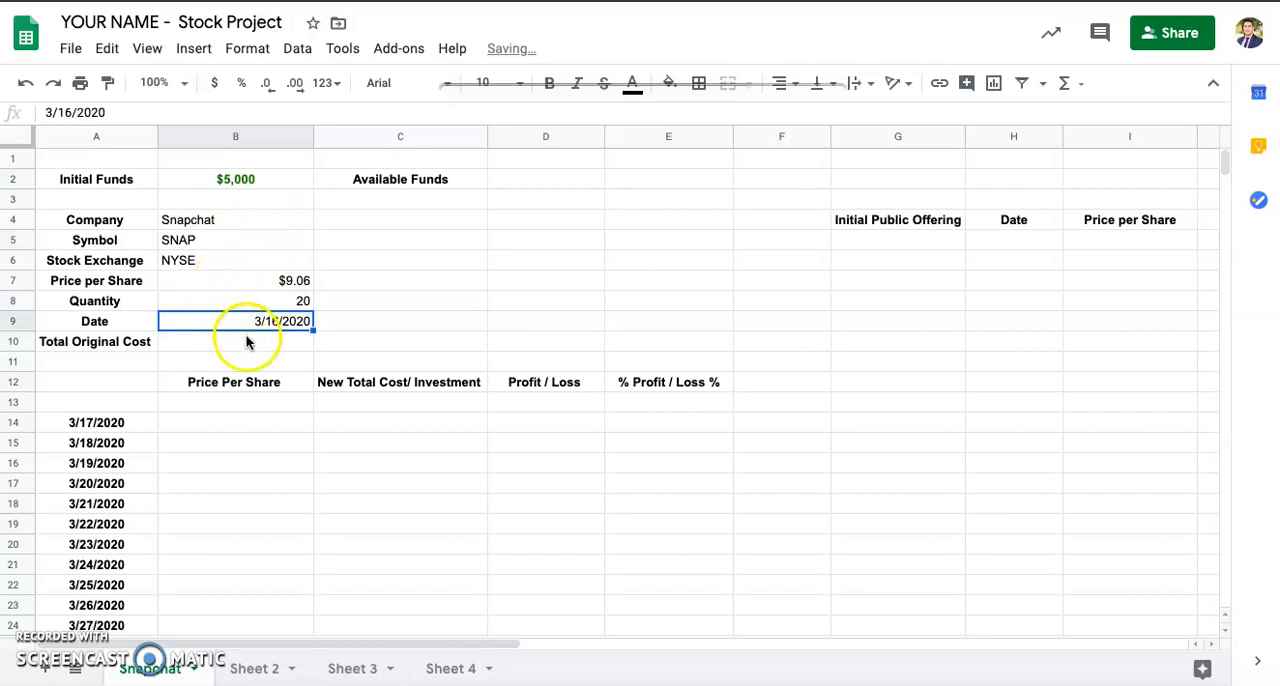
click(247, 341)
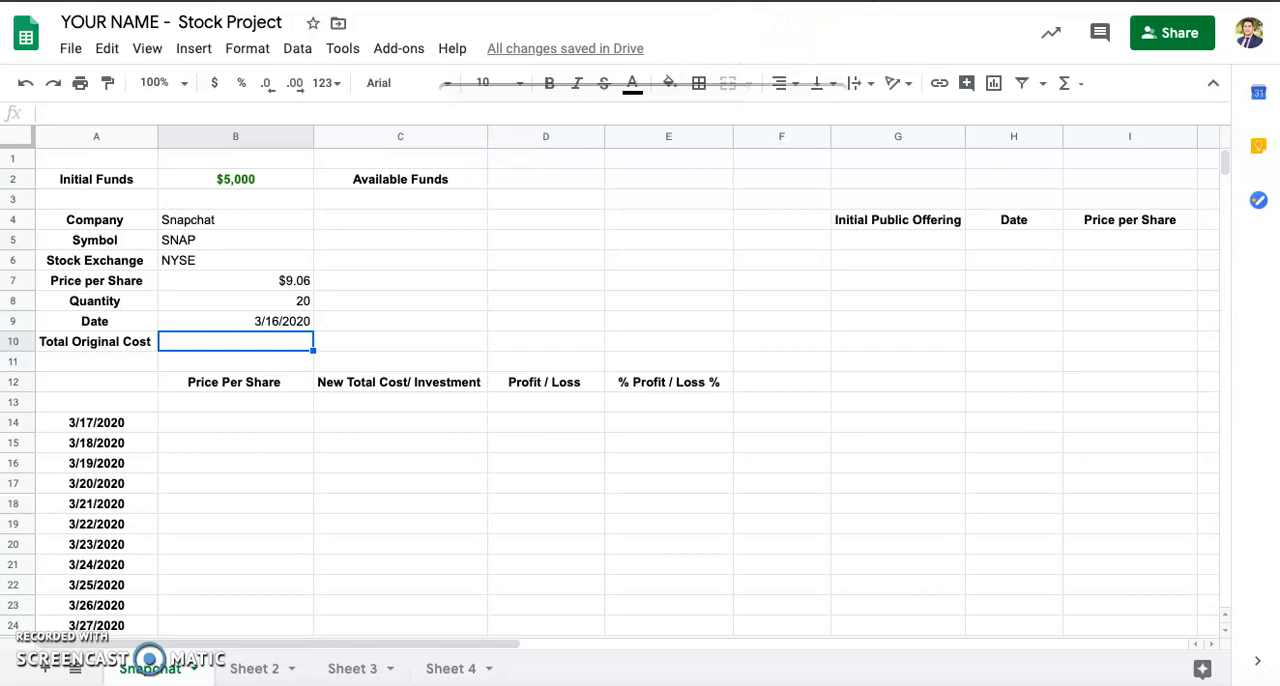
key(ctrl+Tab)
scroll(818, 307, up, 1)
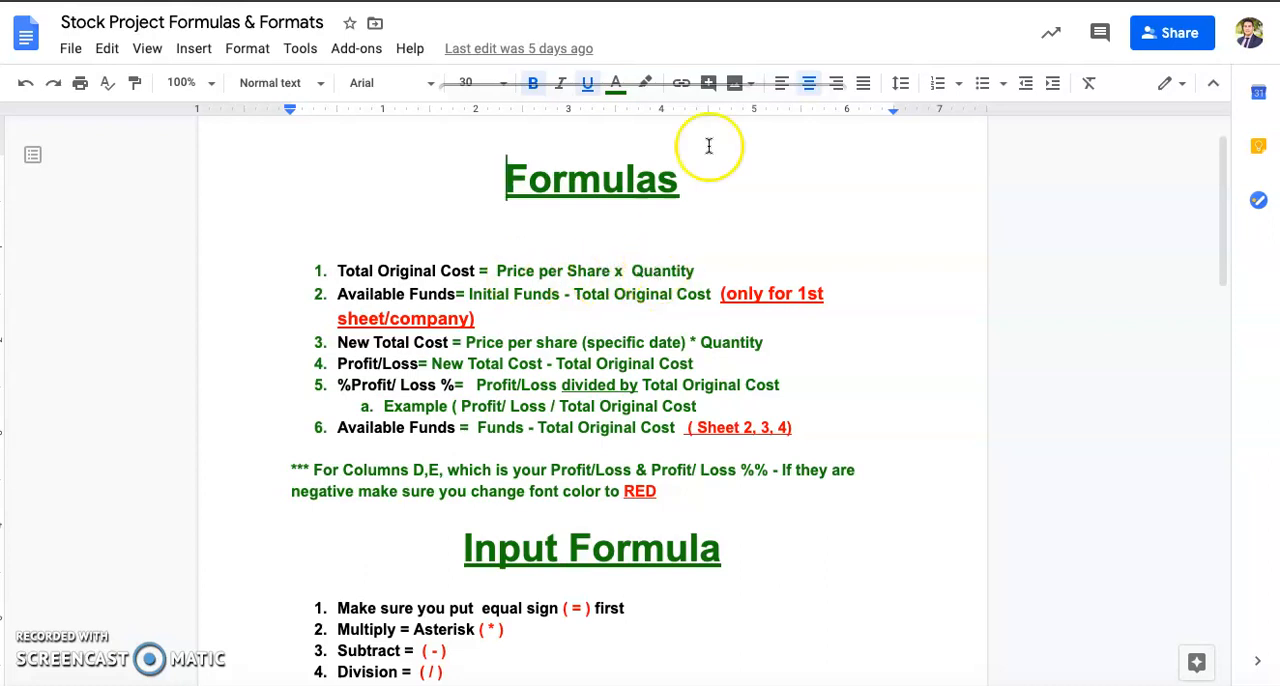
key(ctrl+shift+Tab)
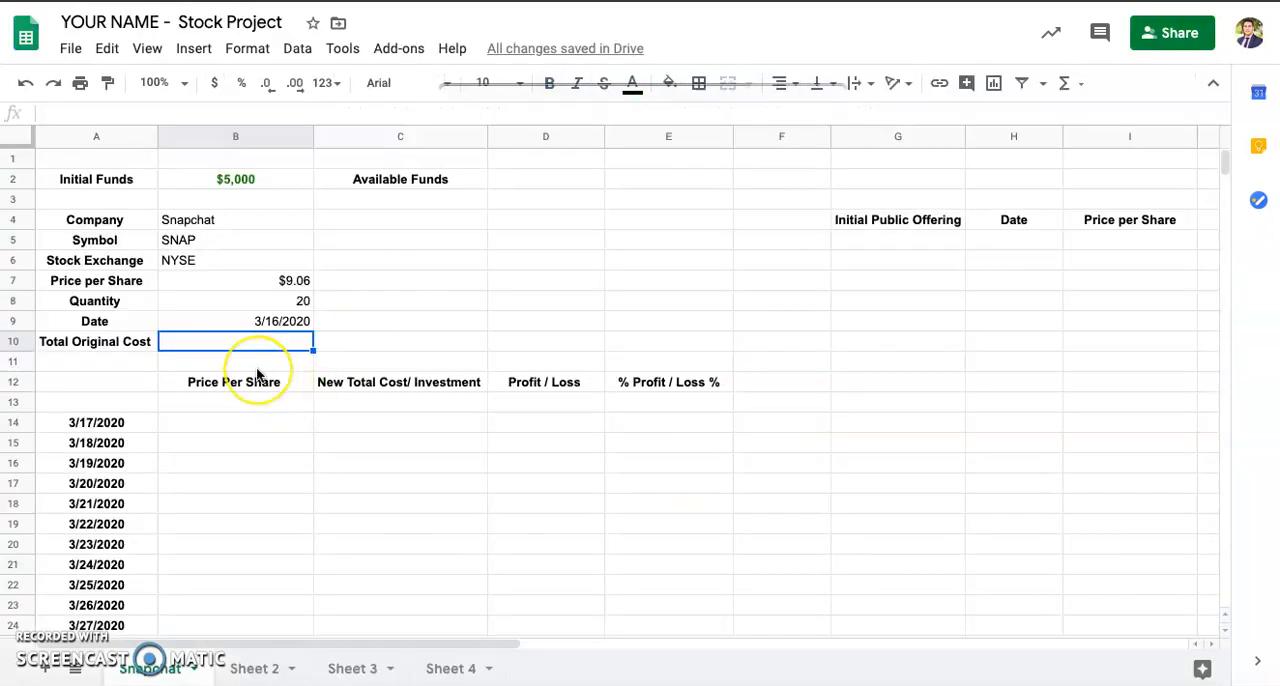
text(=)
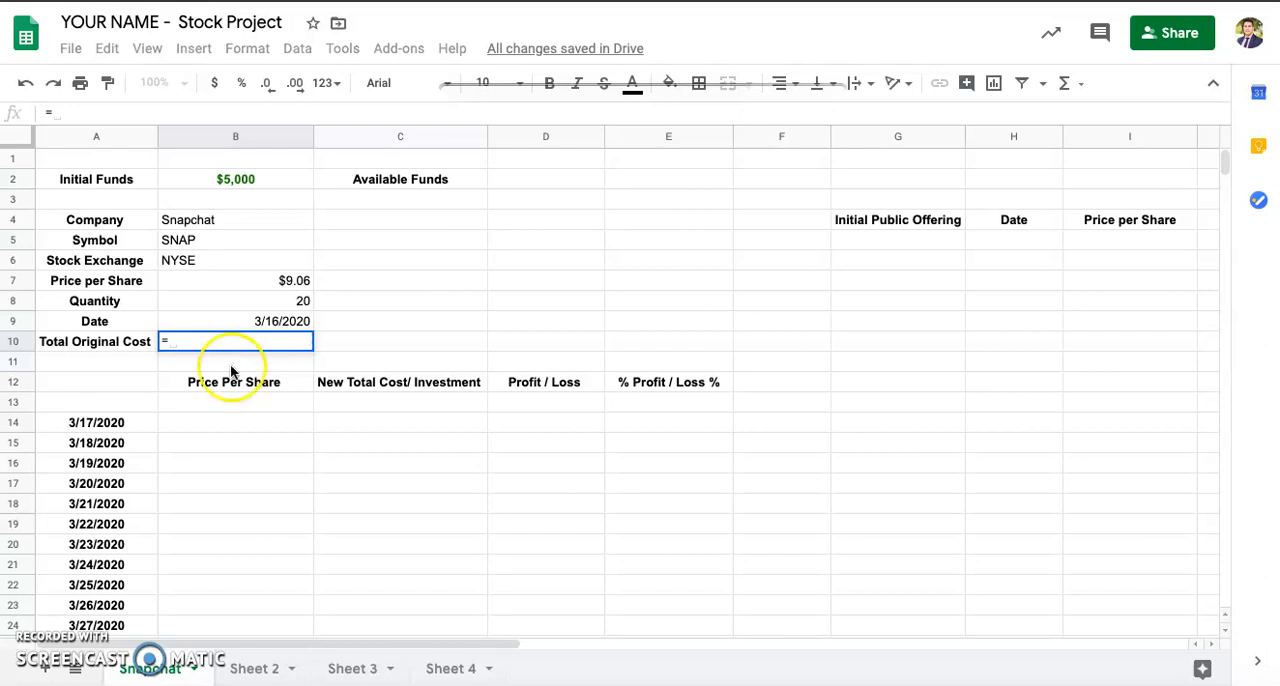
click(239, 283)
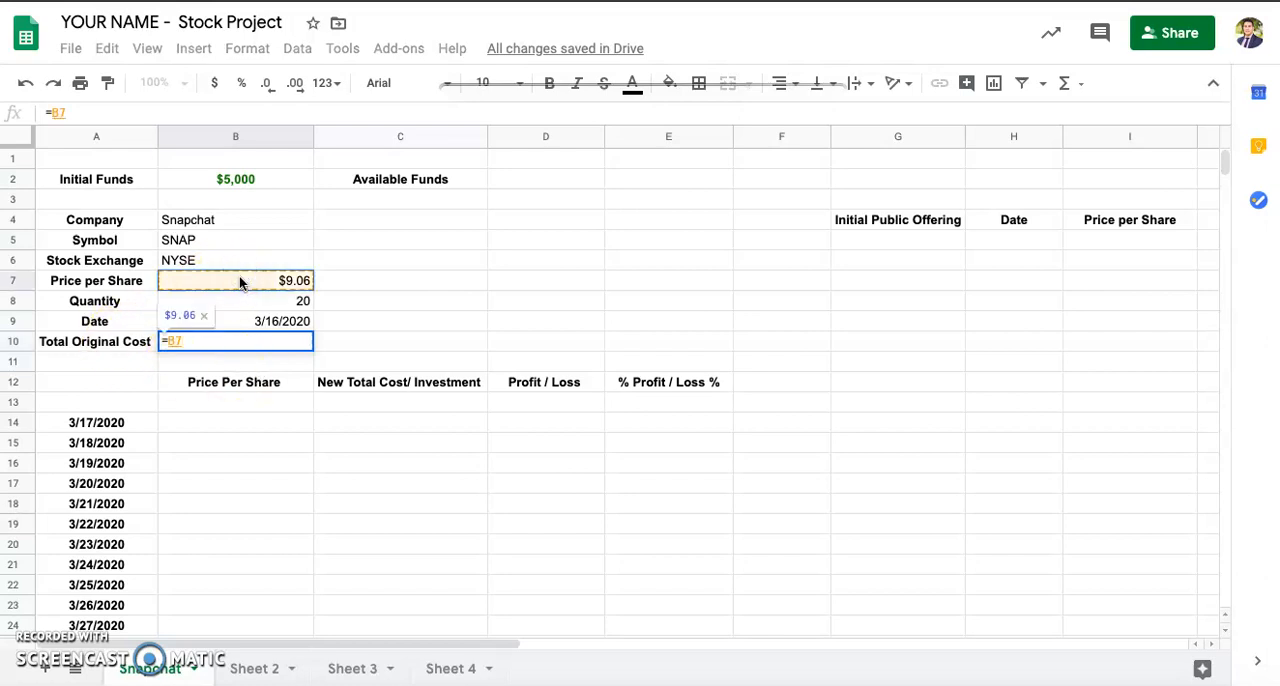
text(*)
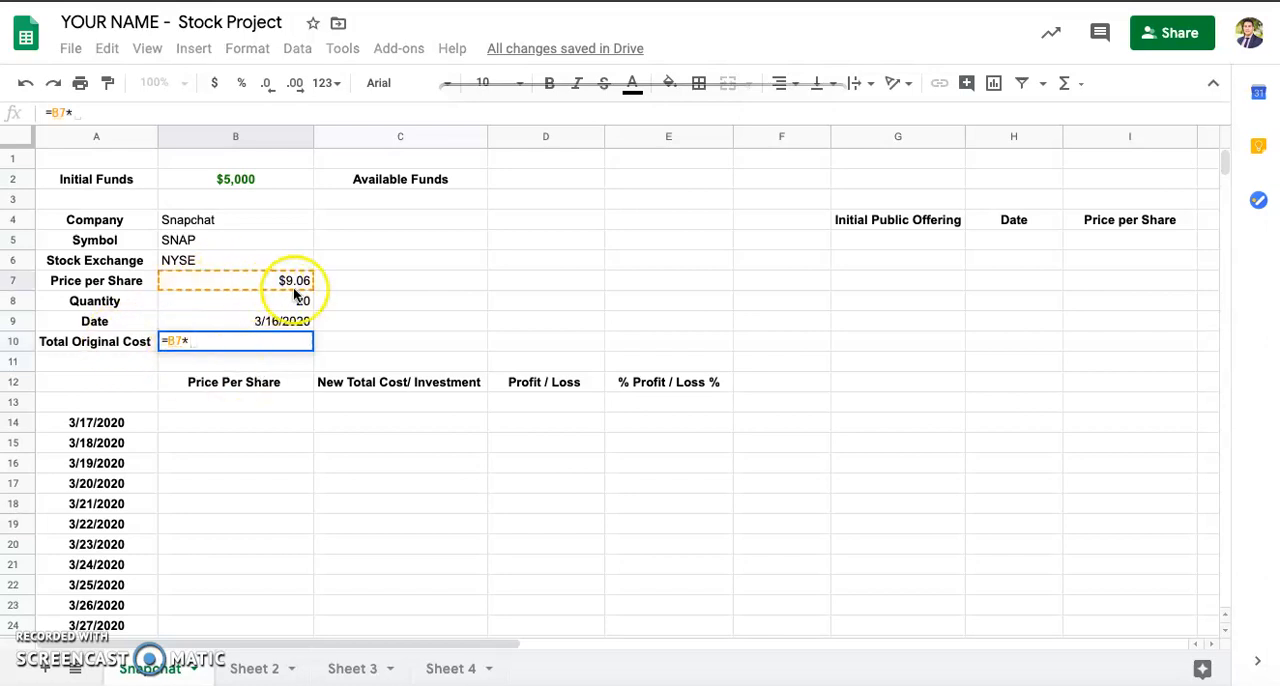
click(292, 300)
key(Return)
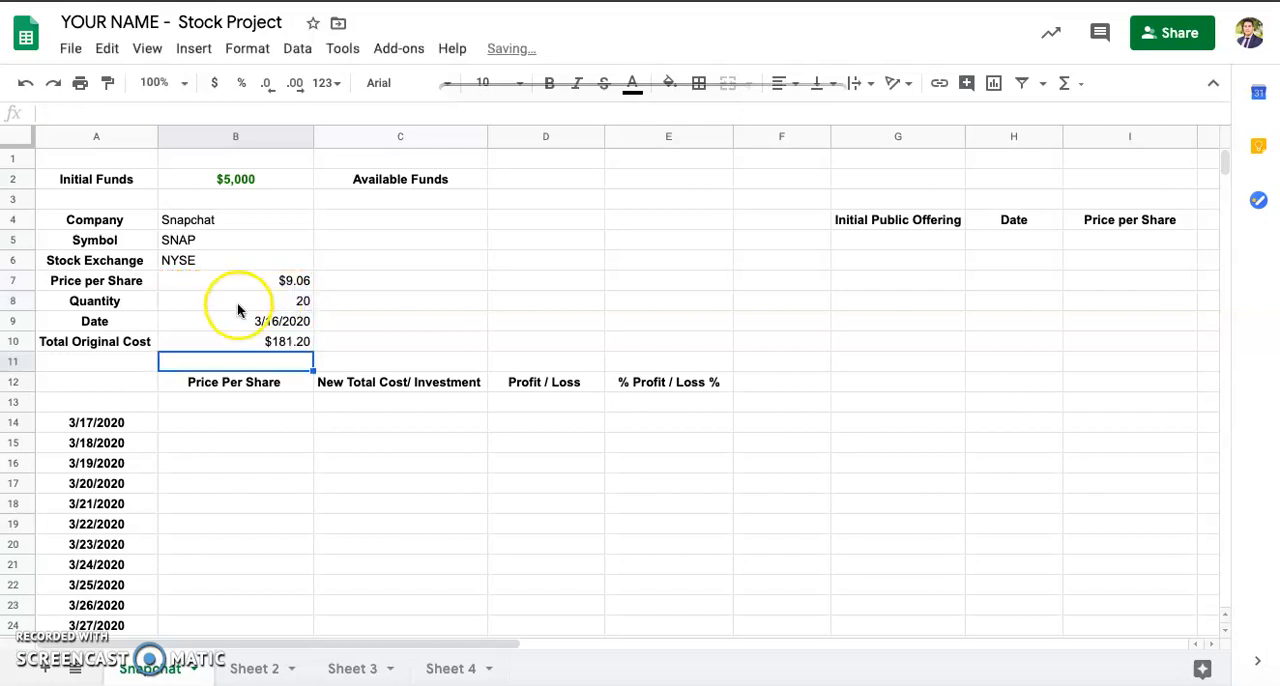
click(251, 352)
click(254, 342)
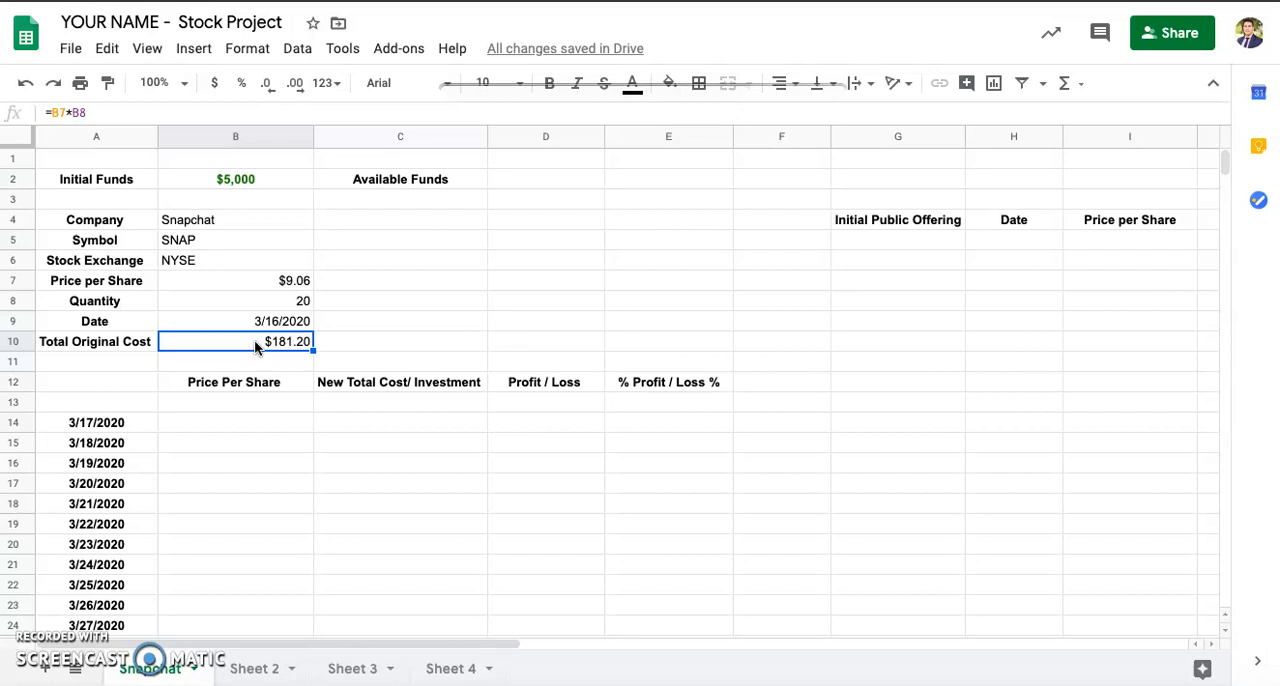
Step: Replace the Quantity in cell B8 with 100 and check the Total Original Cost in B10
click(287, 302)
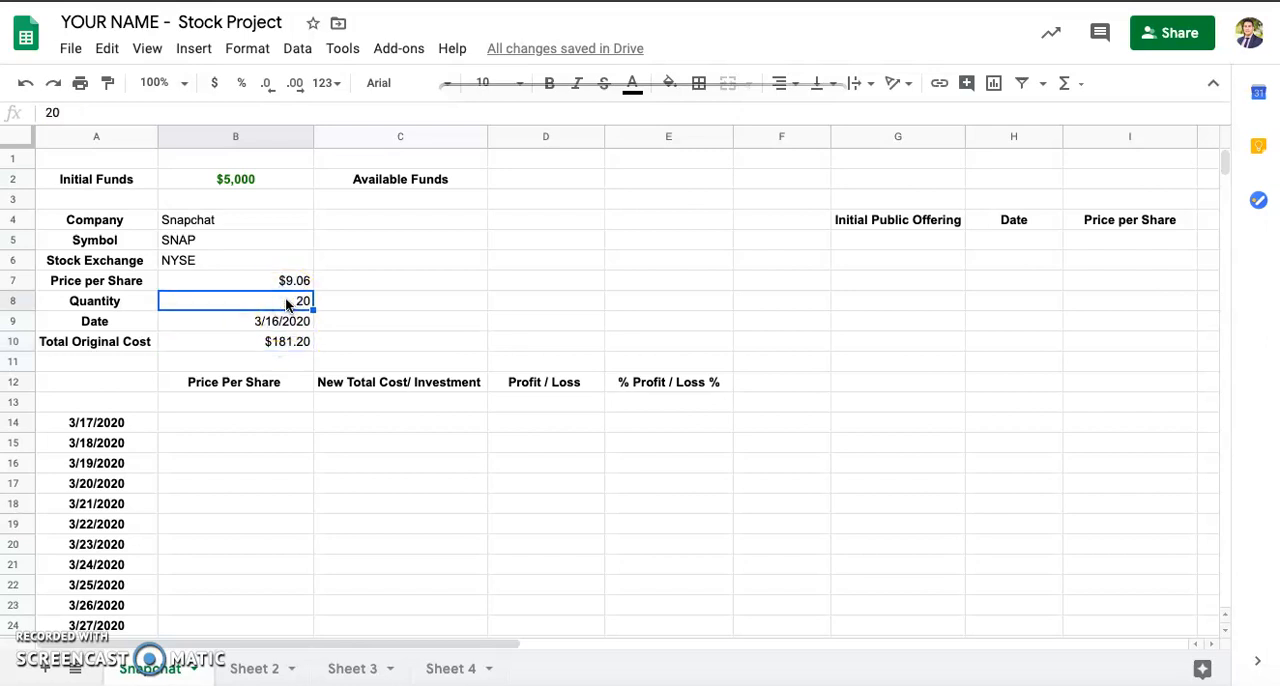
key(Delete)
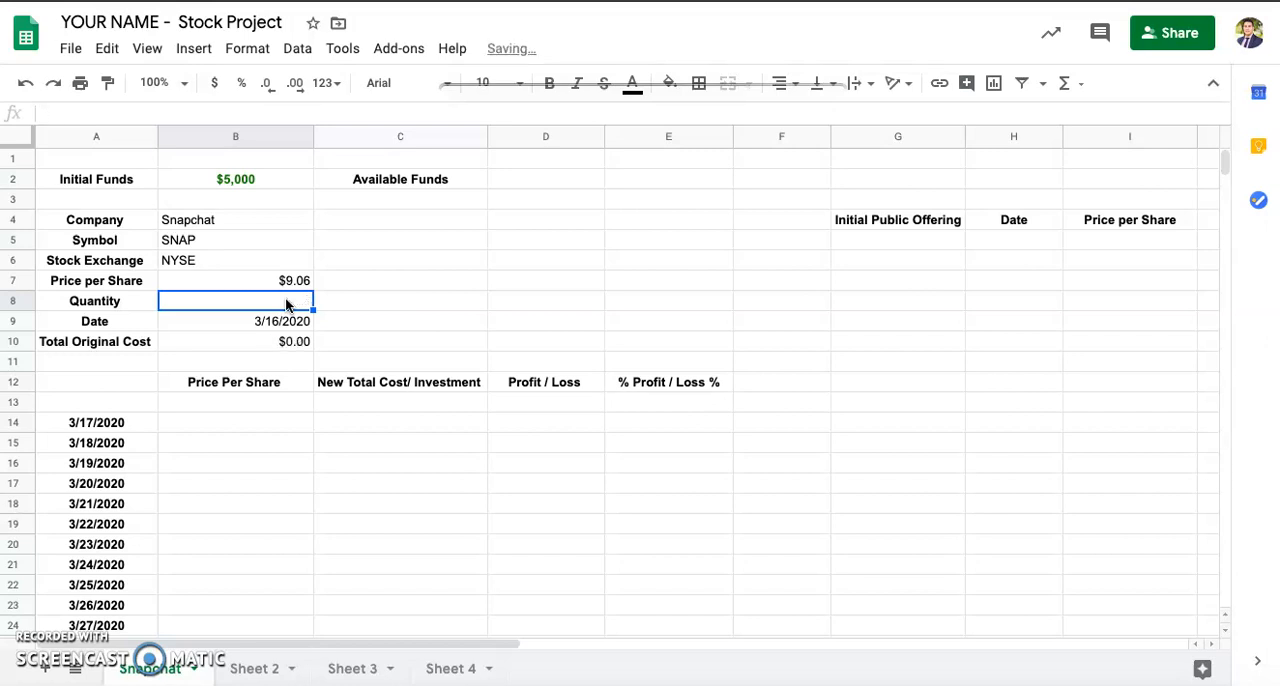
text(10)
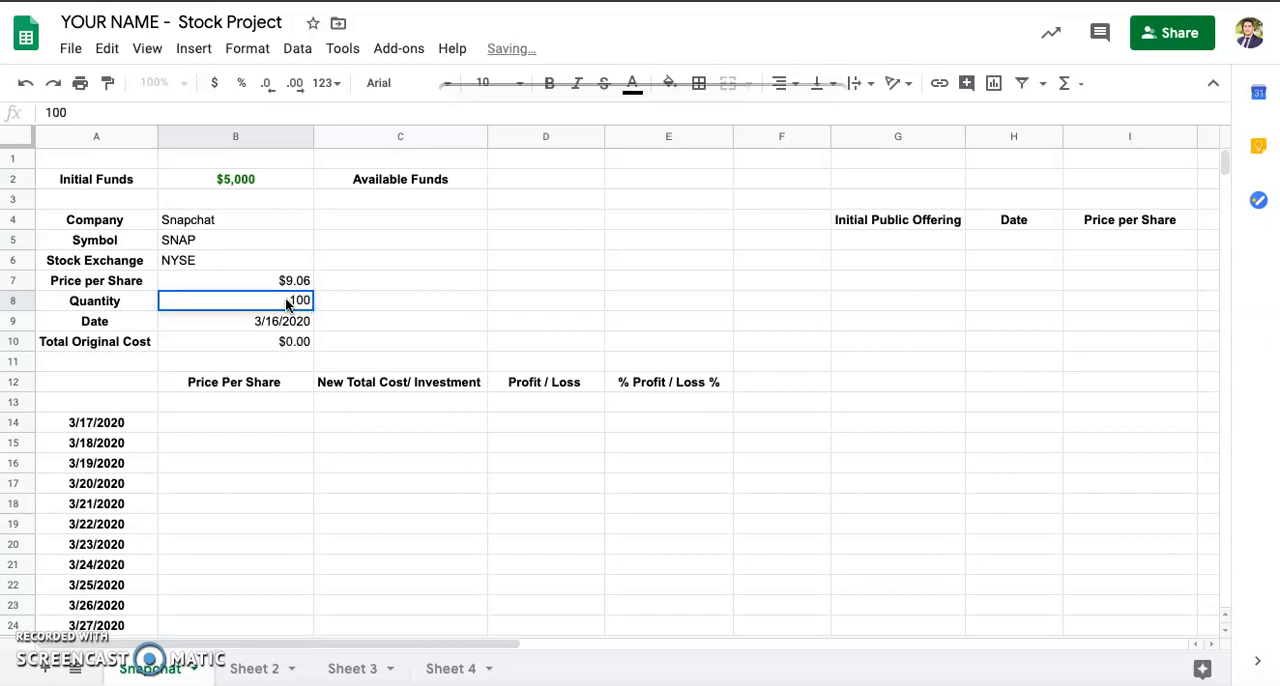
text(0)
key(Return)
click(282, 341)
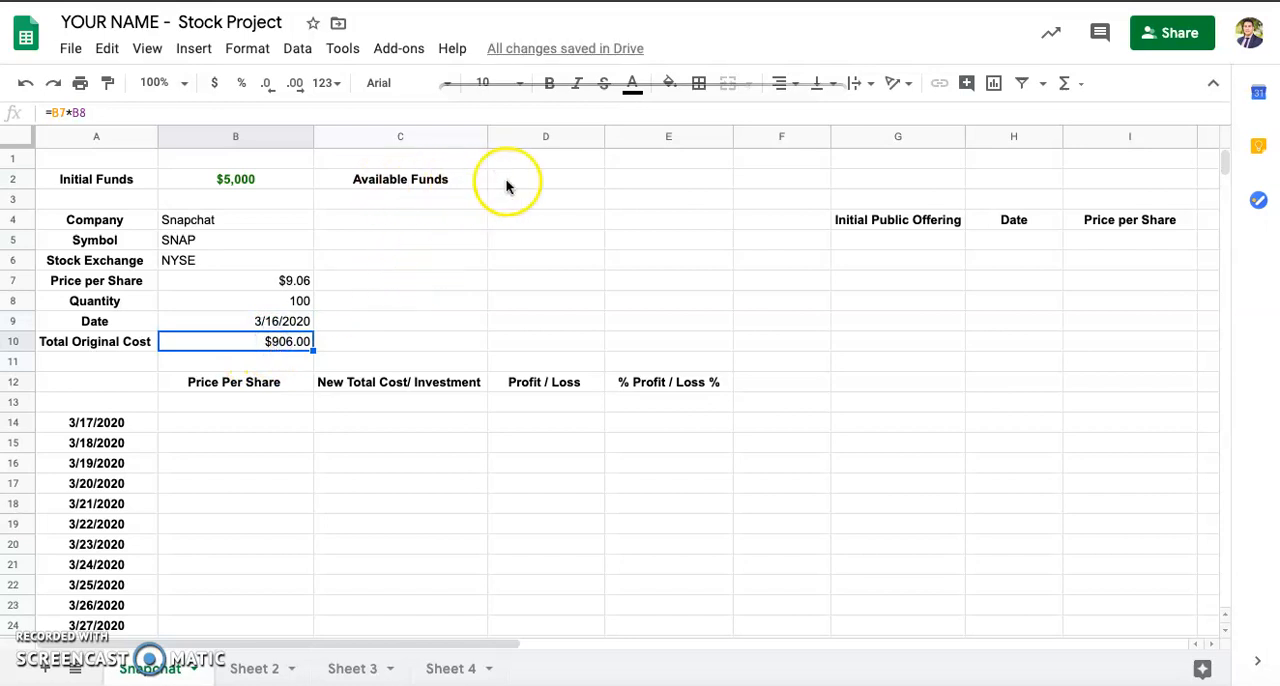
Step: Look up the first-sheet Available Funds formula in the Formulas document and calculate it in cell D2 as =B2-B10
click(540, 183)
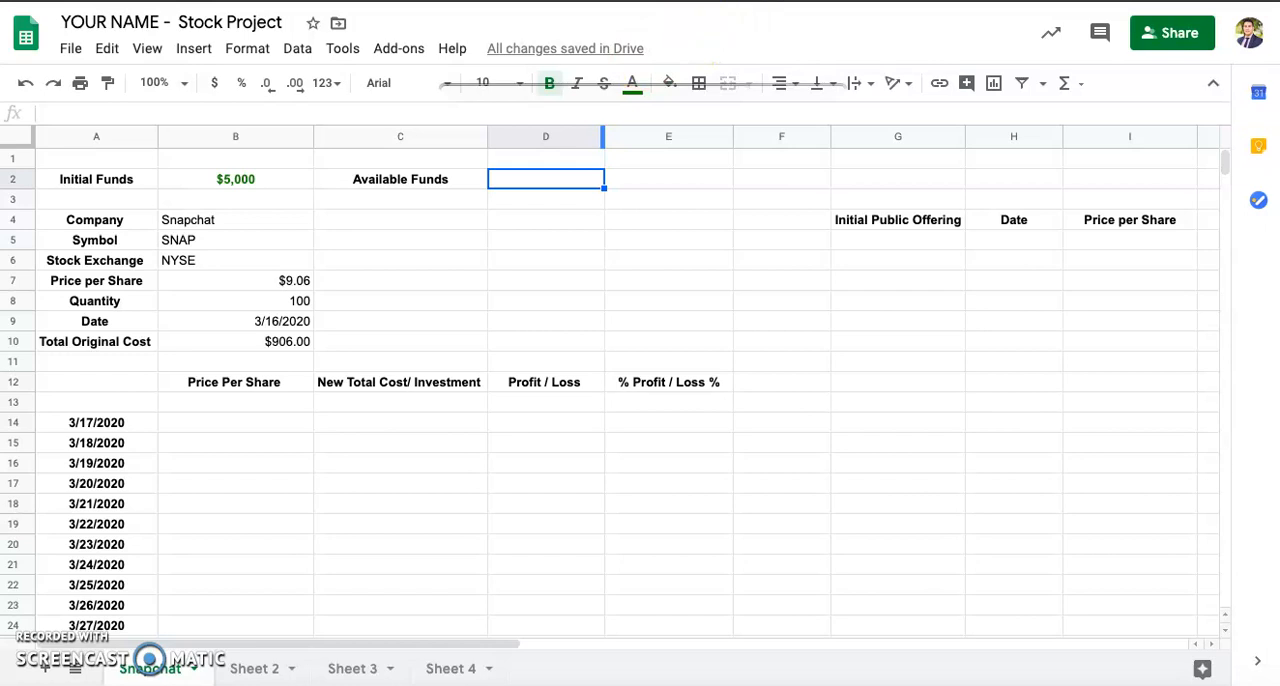
key(ctrl+Tab)
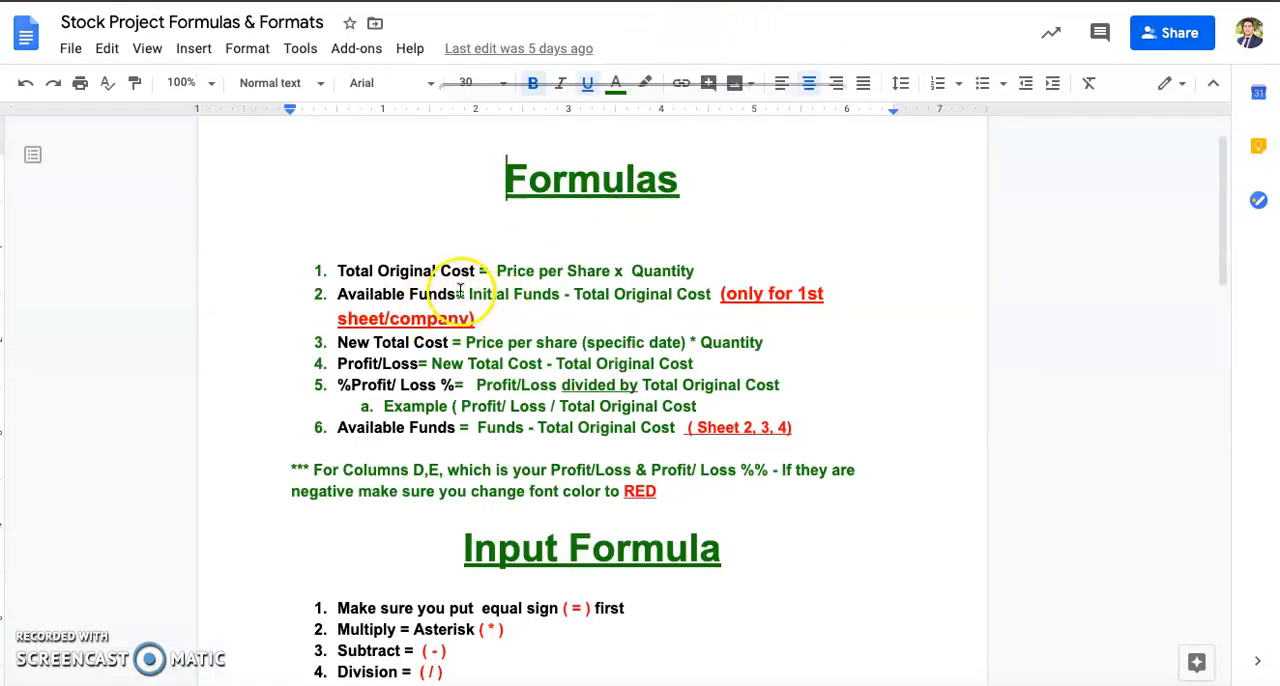
drag(456, 293, 712, 295)
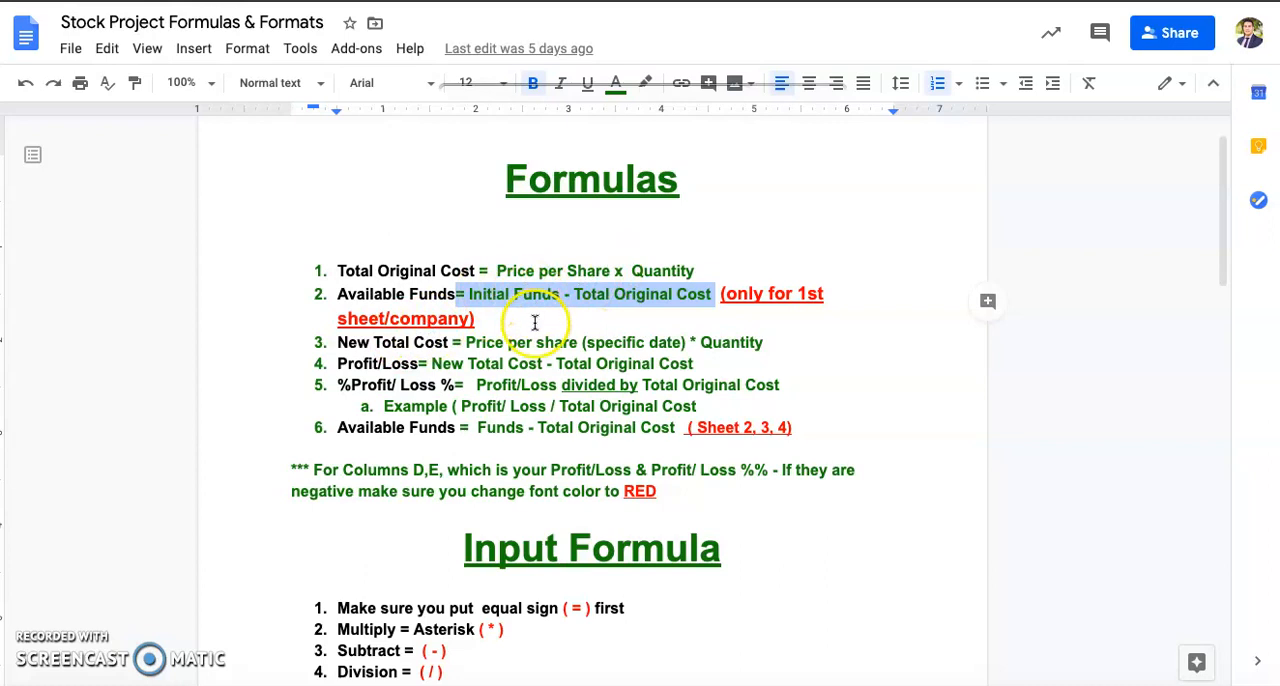
click(590, 1)
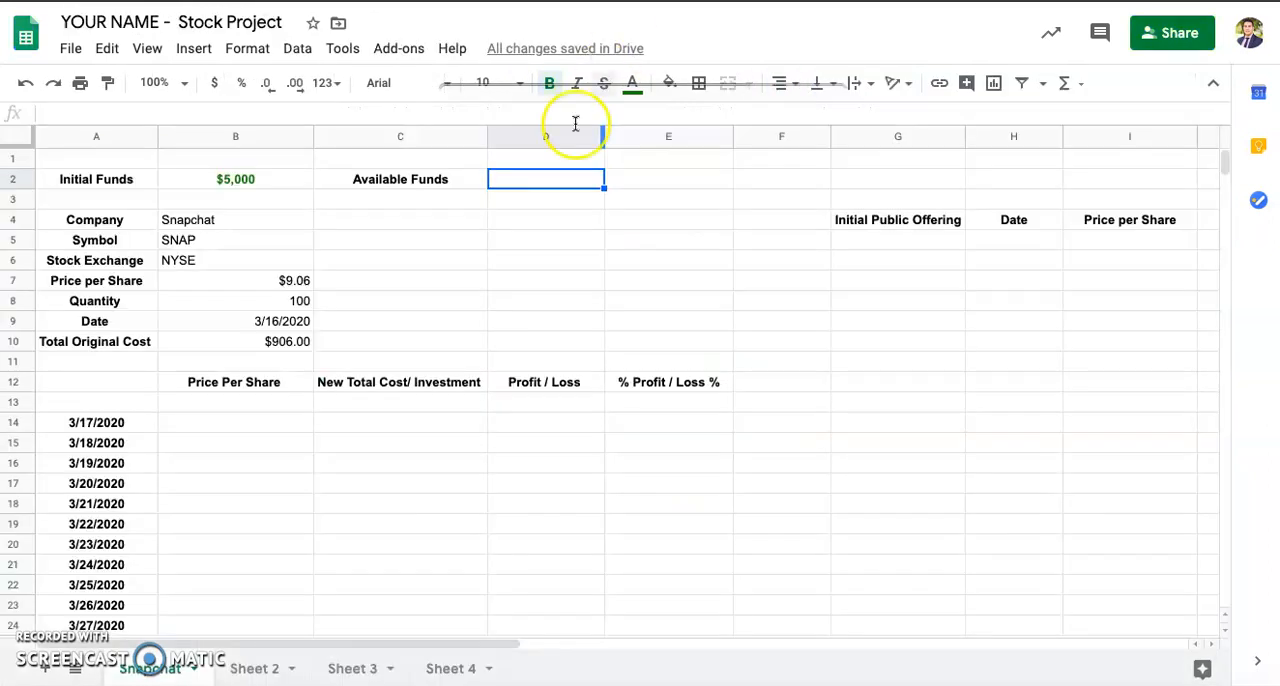
click(523, 181)
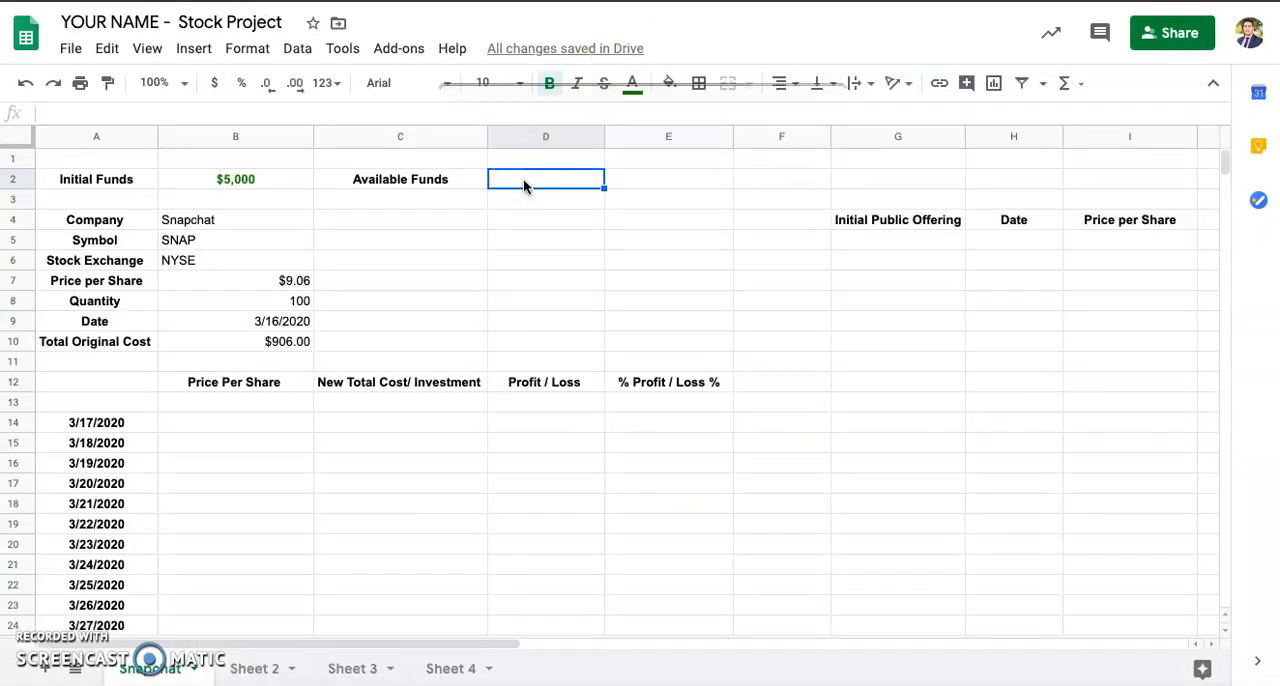
text(=)
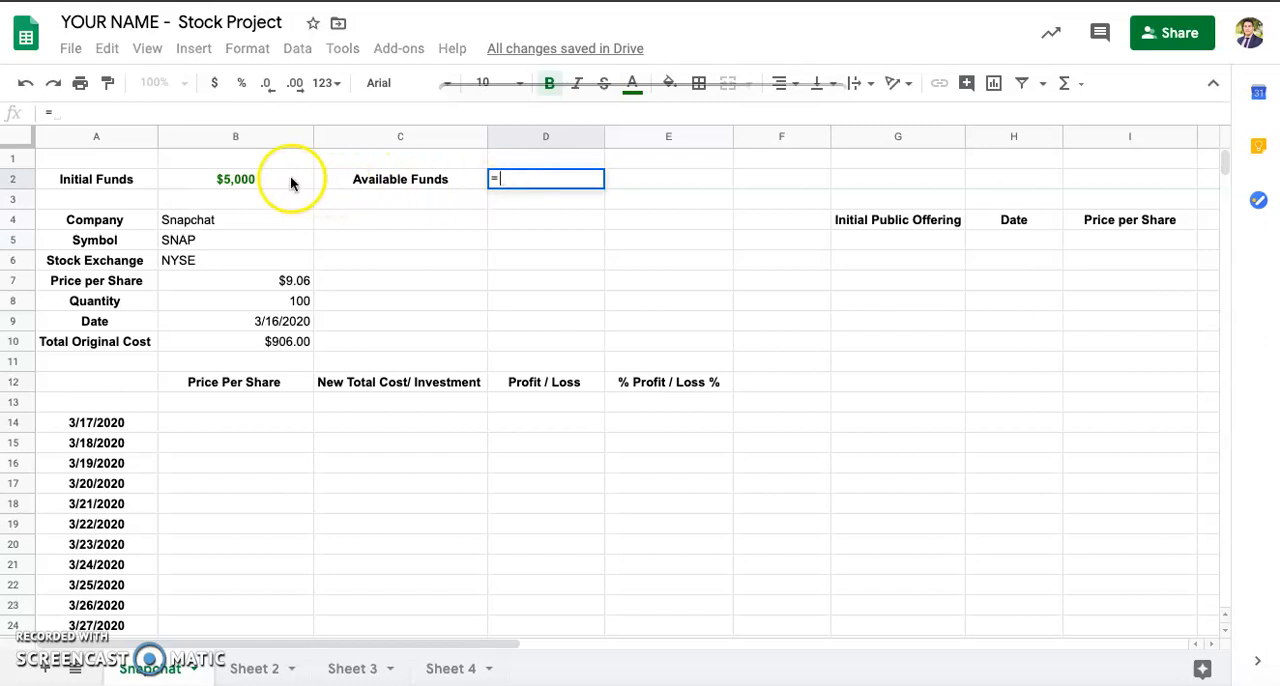
click(258, 182)
text(-)
click(247, 344)
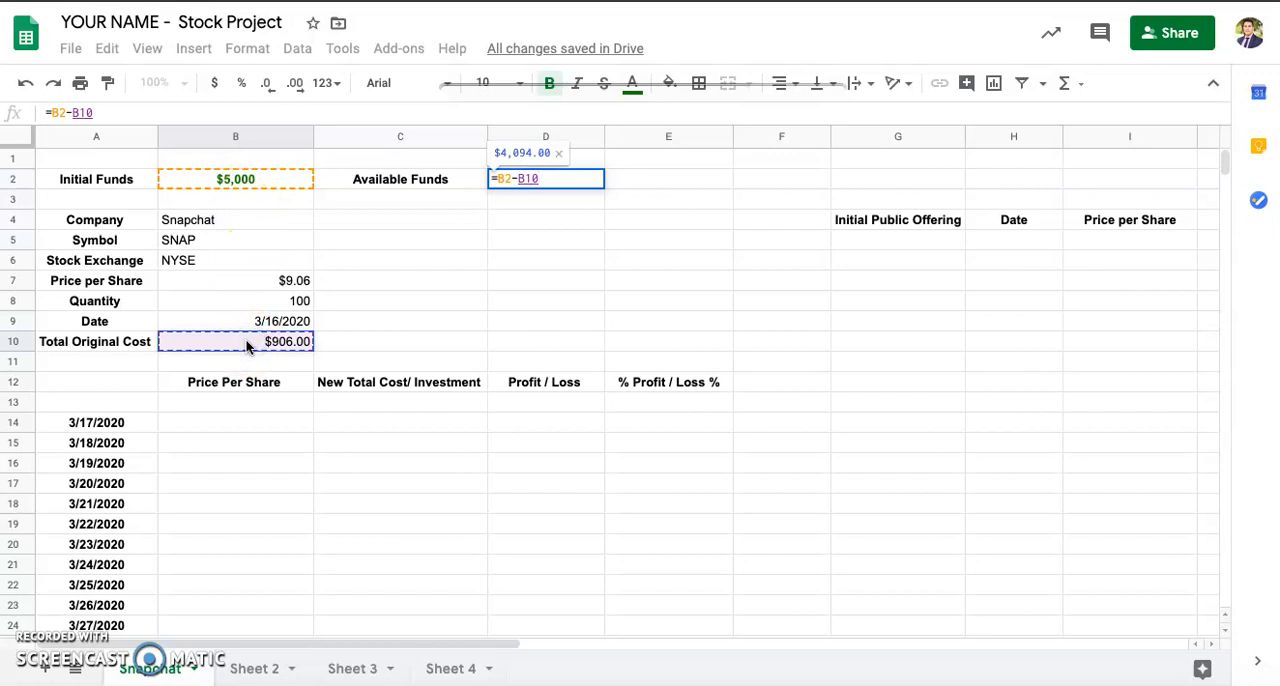
key(Return)
click(594, 179)
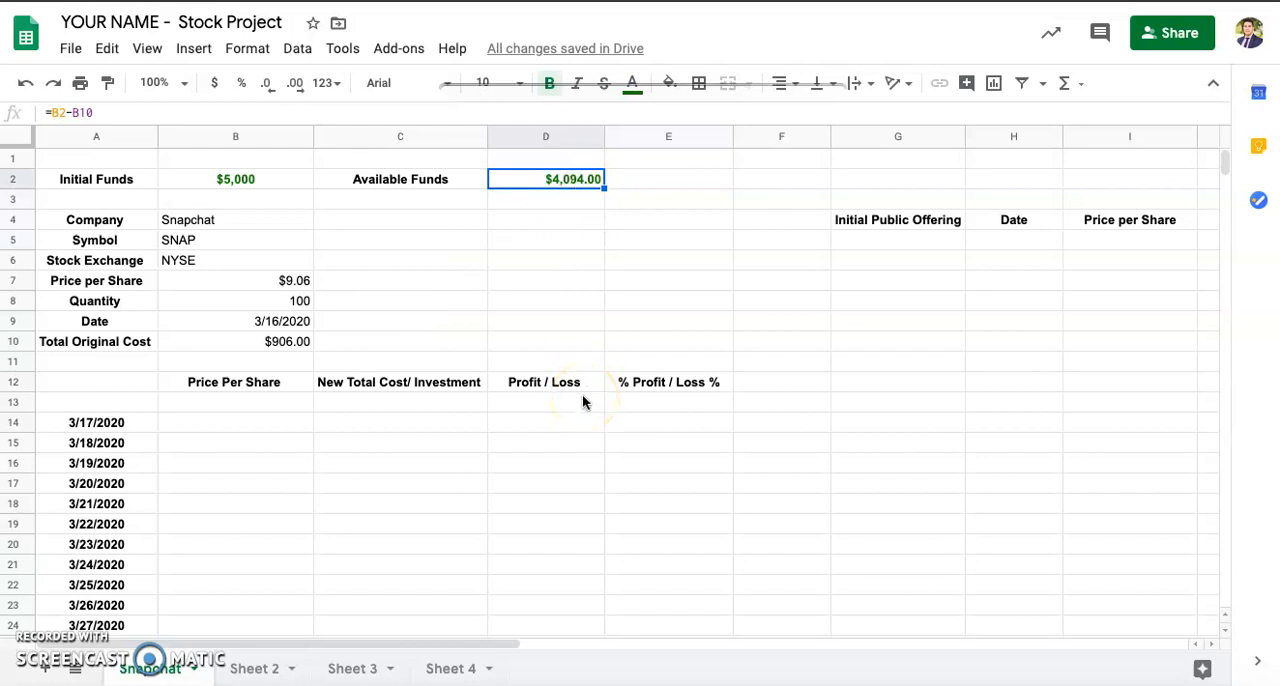
Step: Try a Quantity of 110 in cell B8 and set it back to 100
click(297, 305)
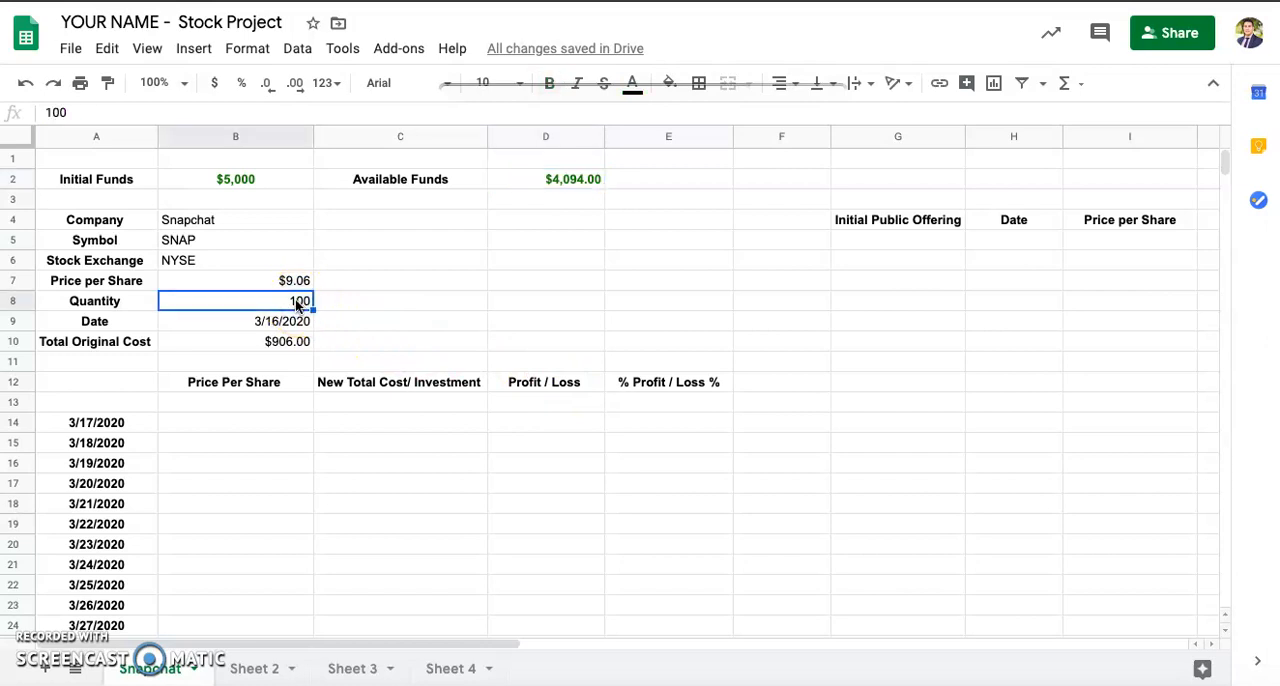
text(1)
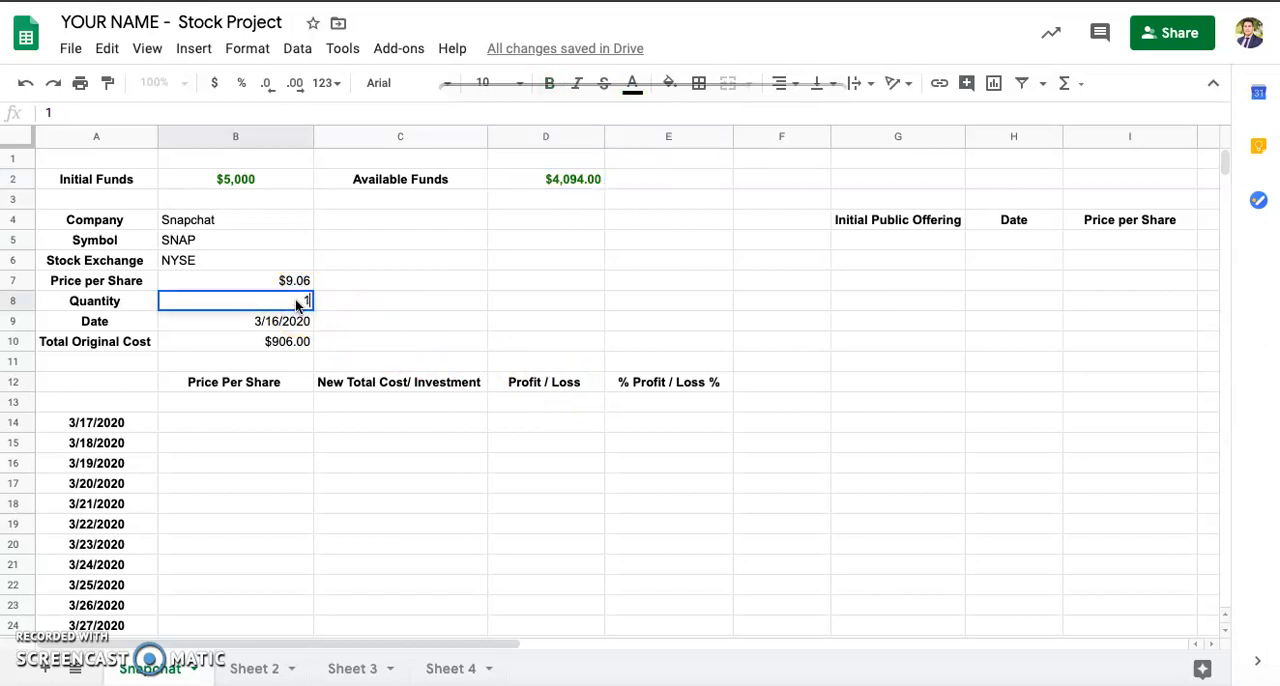
text(10)
key(Return)
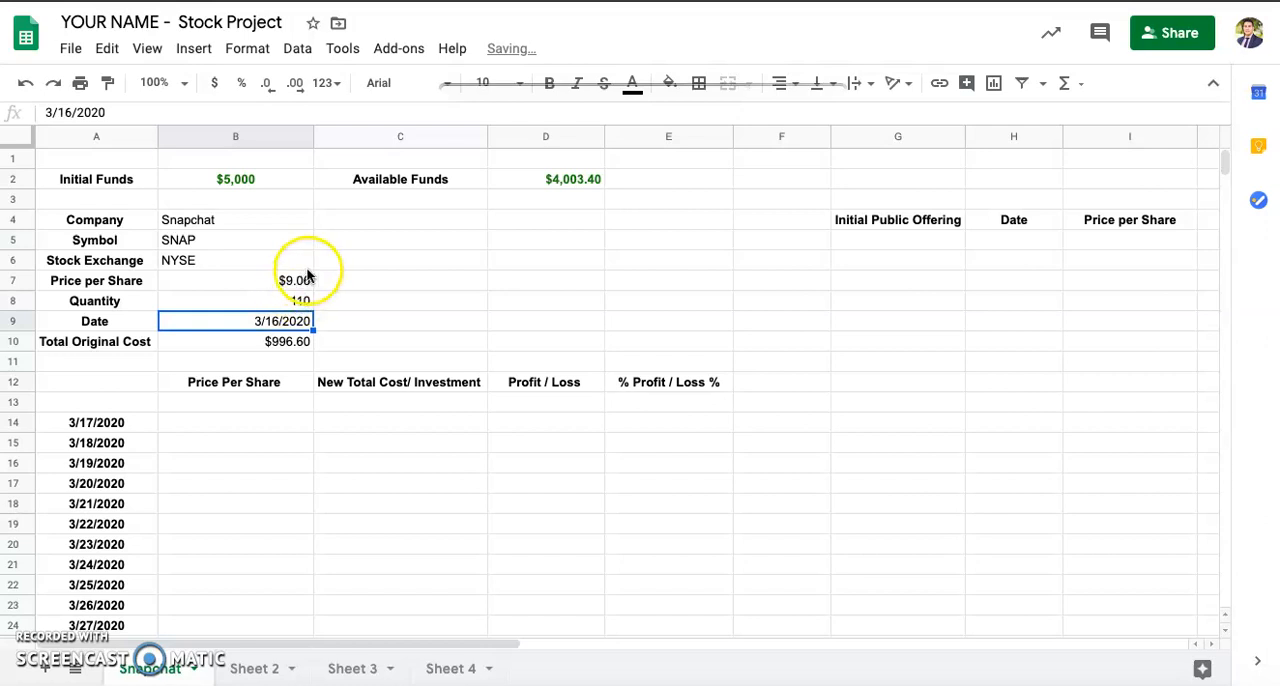
click(297, 305)
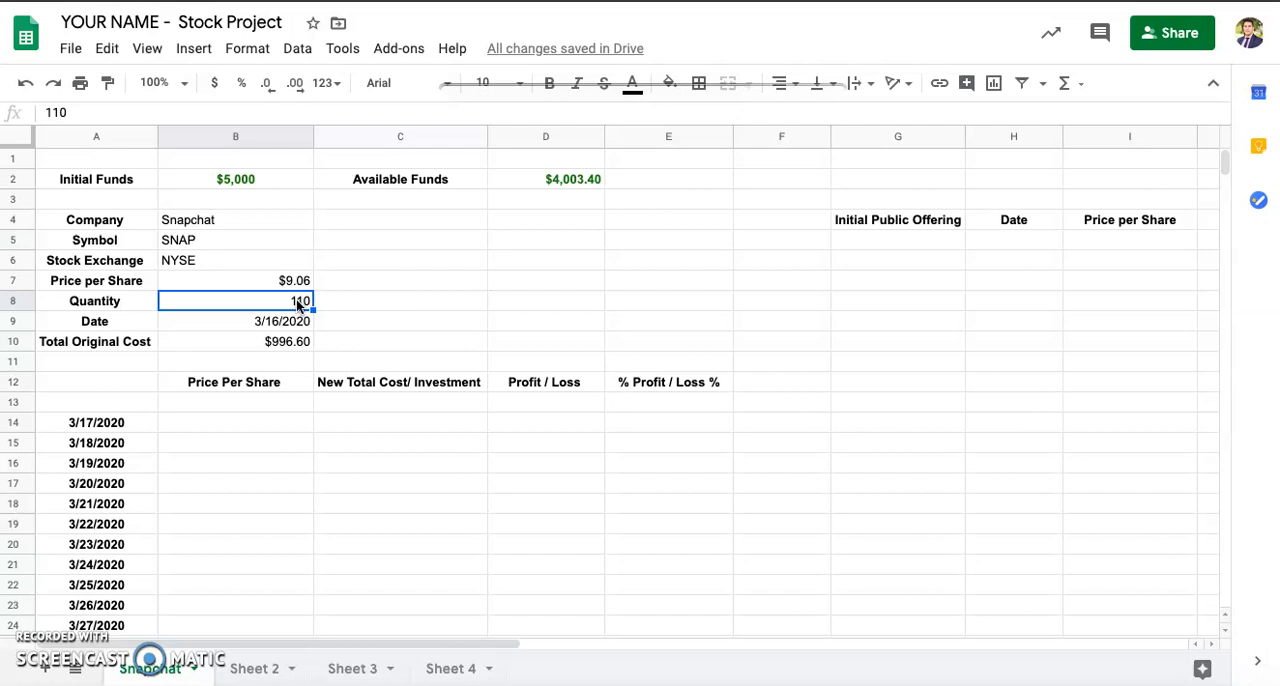
text(10)
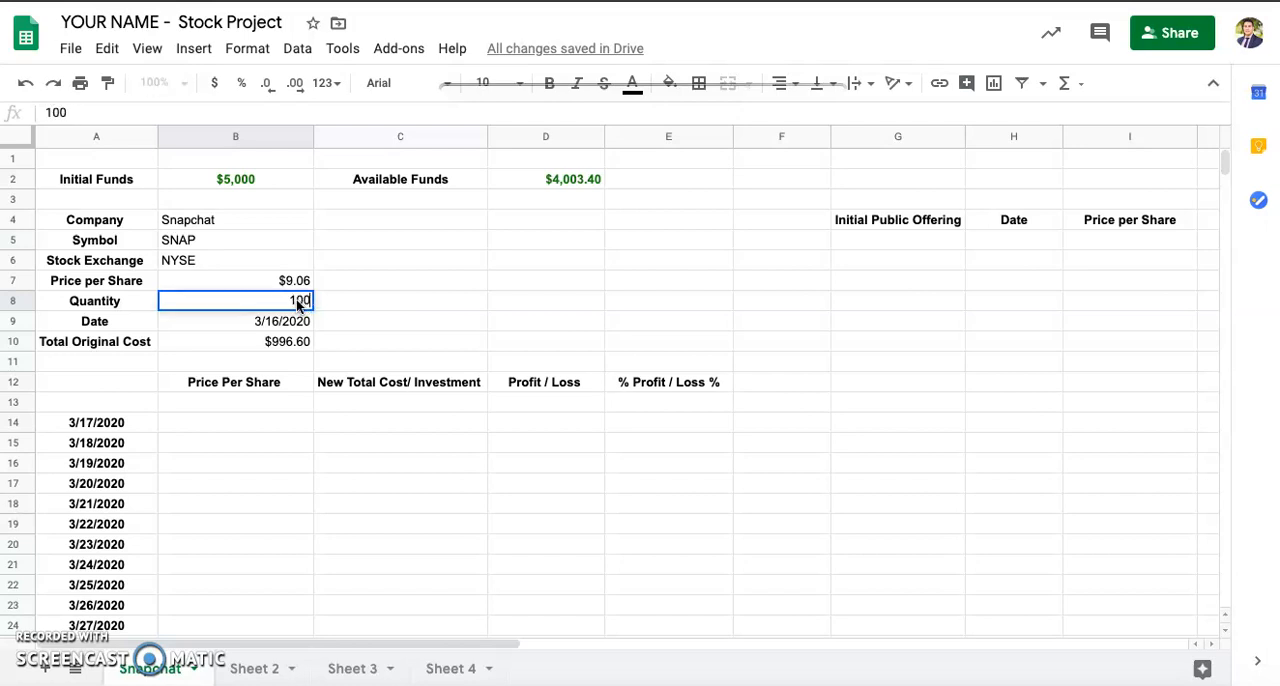
key(Return)
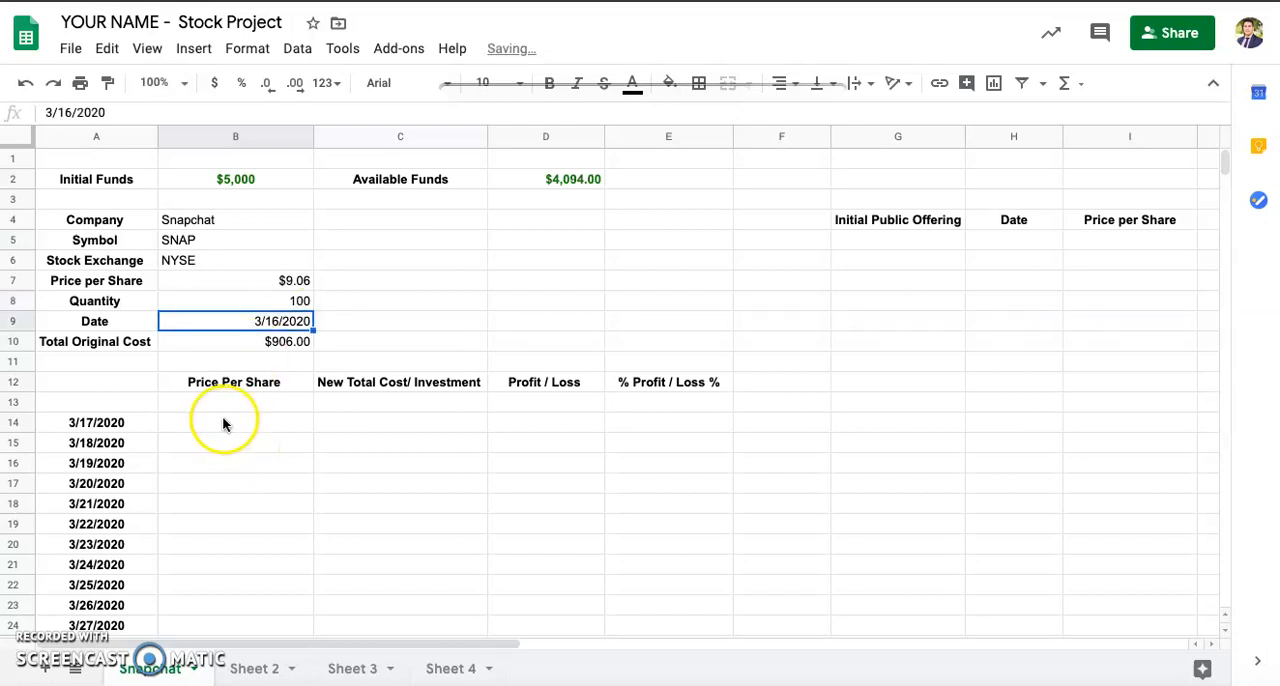
Step: Look up Snap's Mar 17, 2020 opening price on Yahoo Finance and enter 9.19 as the 3/17/2020 Price Per Share in B14
click(255, 421)
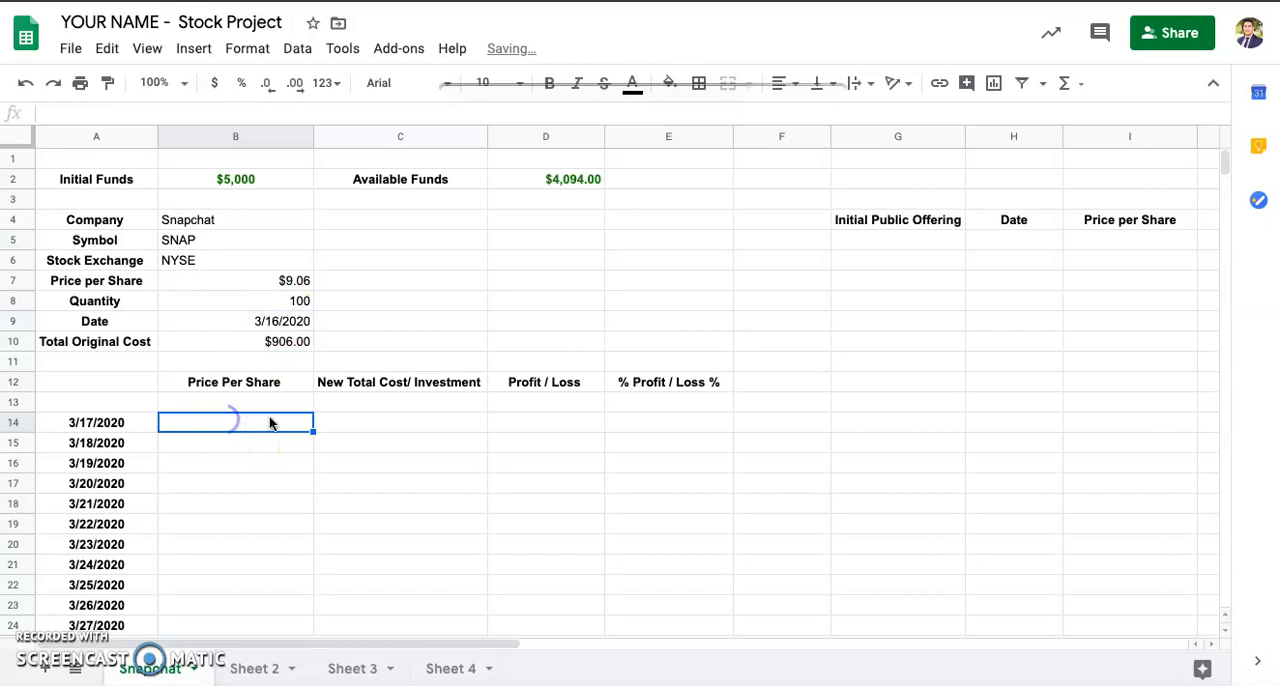
click(546, 179)
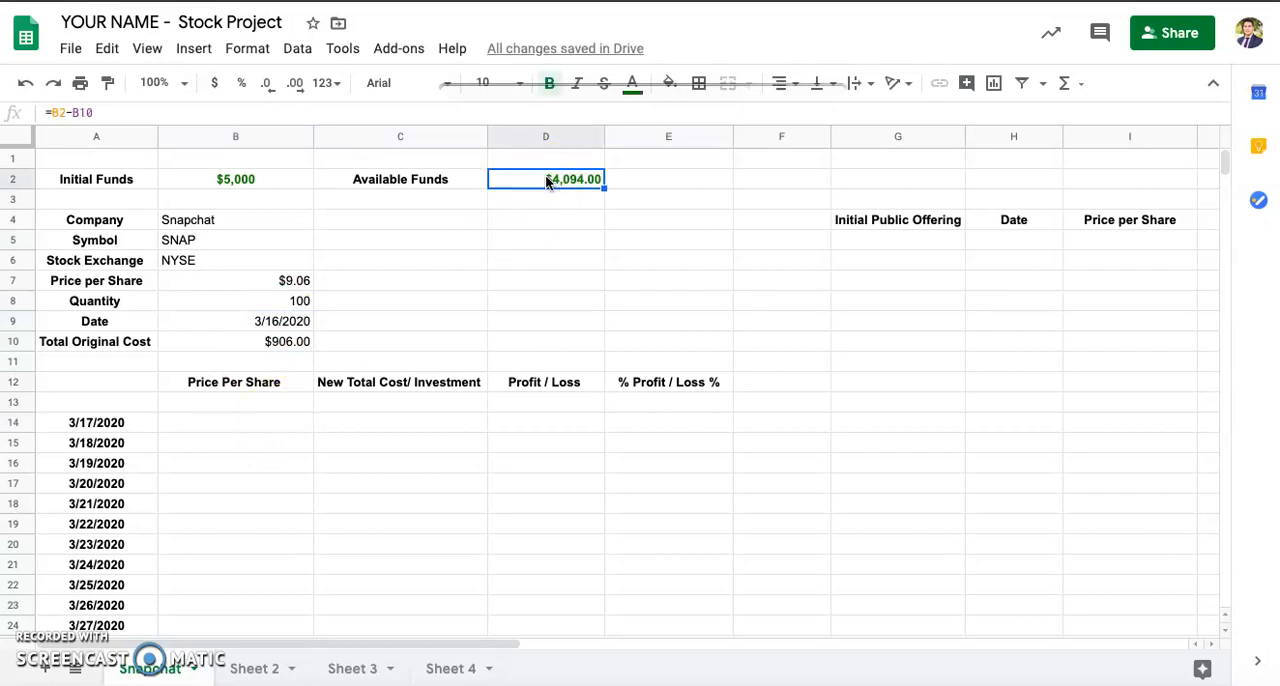
click(192, 405)
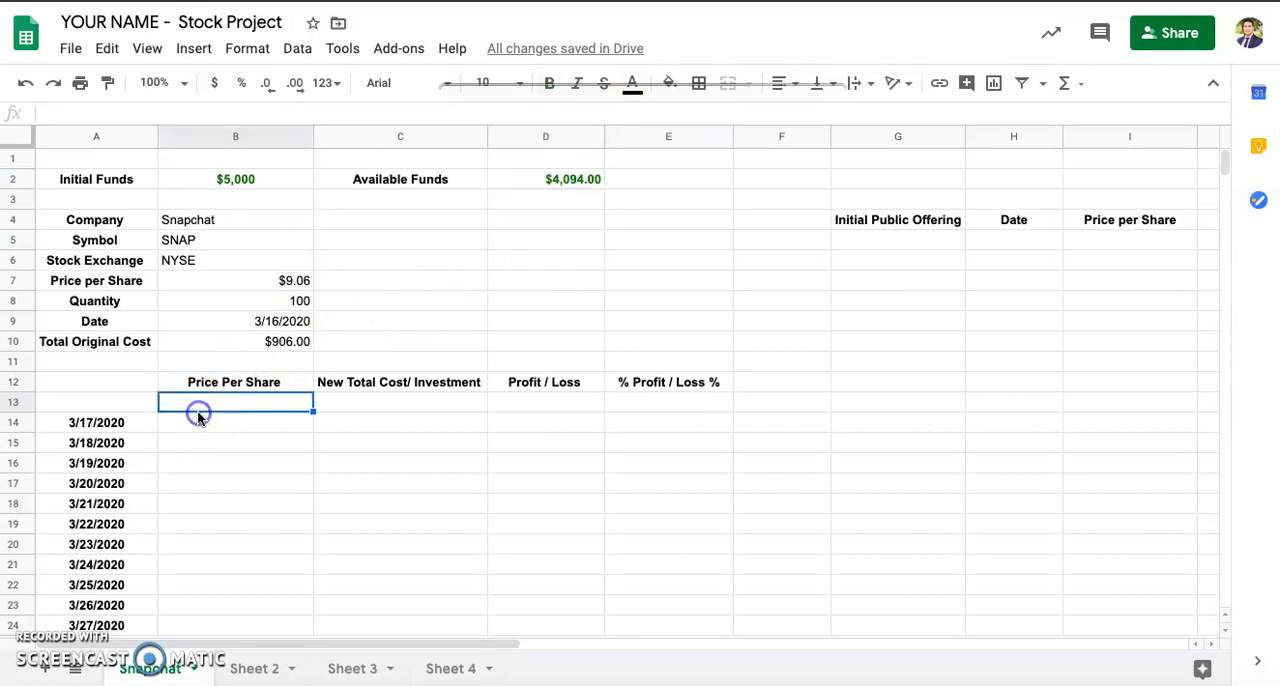
click(191, 420)
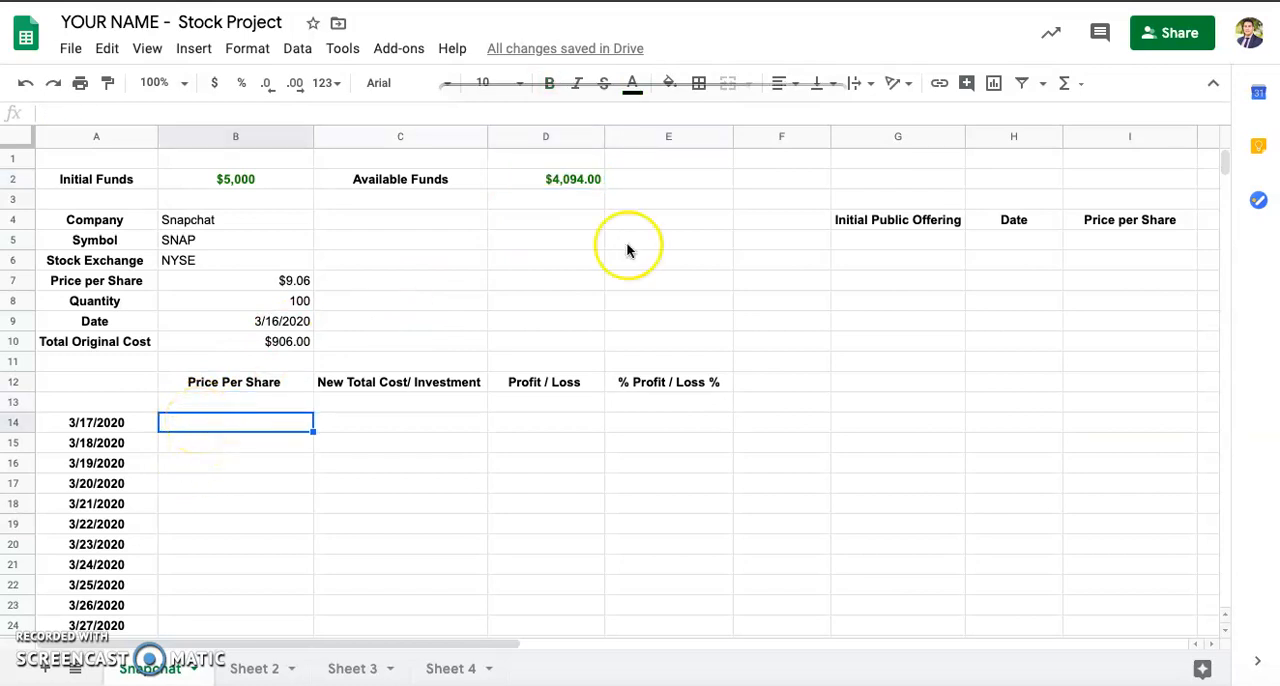
key(ctrl+Tab)
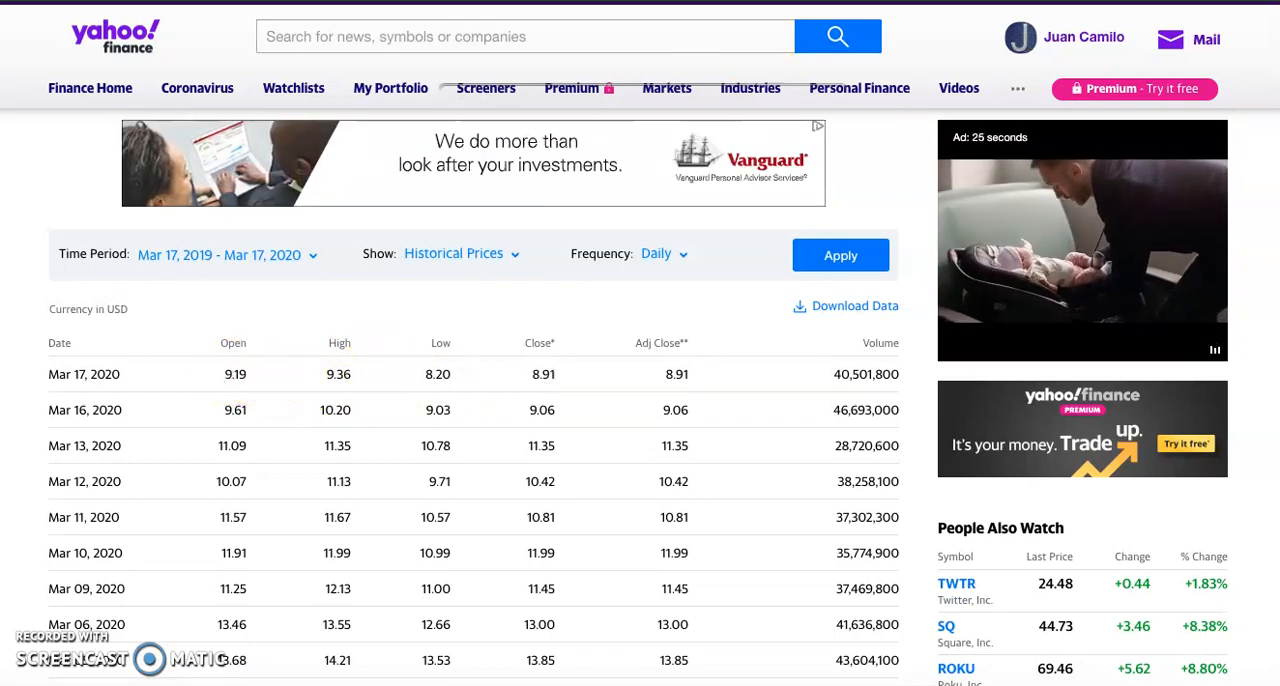
click(768, 1)
text(9.19)
key(Return)
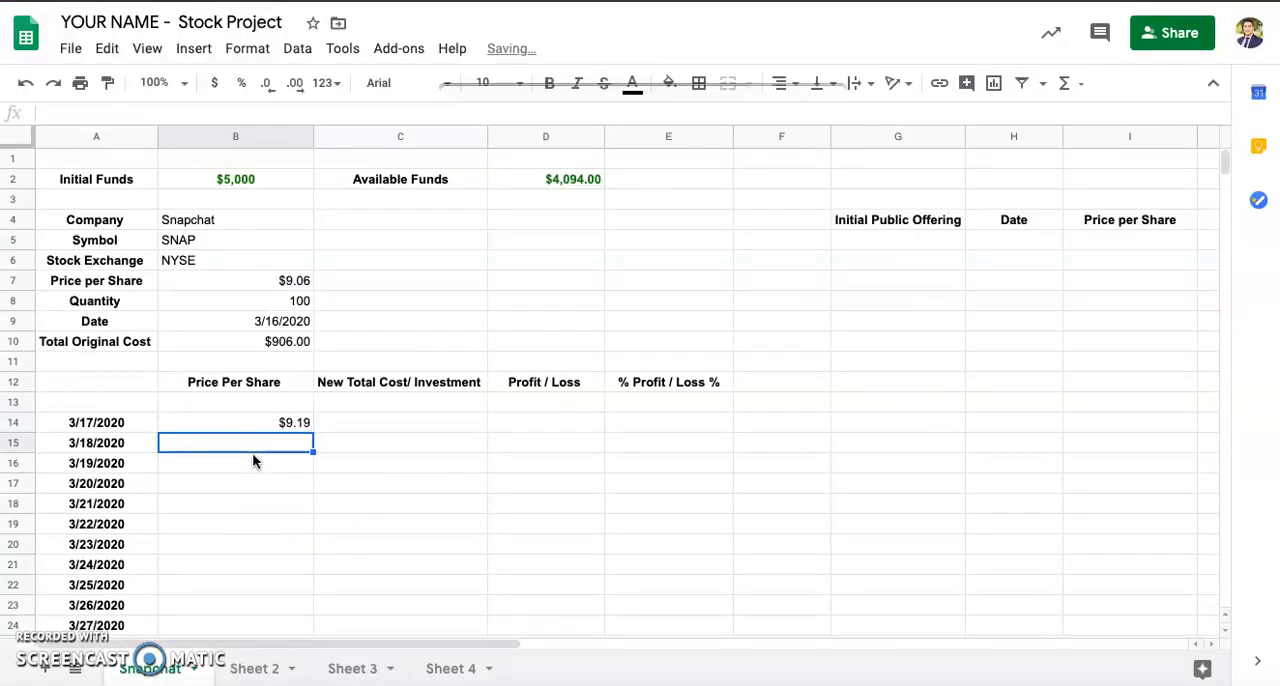
Step: Look up the New Total Cost formula in the Formulas document and calculate it for 3/17/2020 in cell C14 as =B14*B8
click(404, 424)
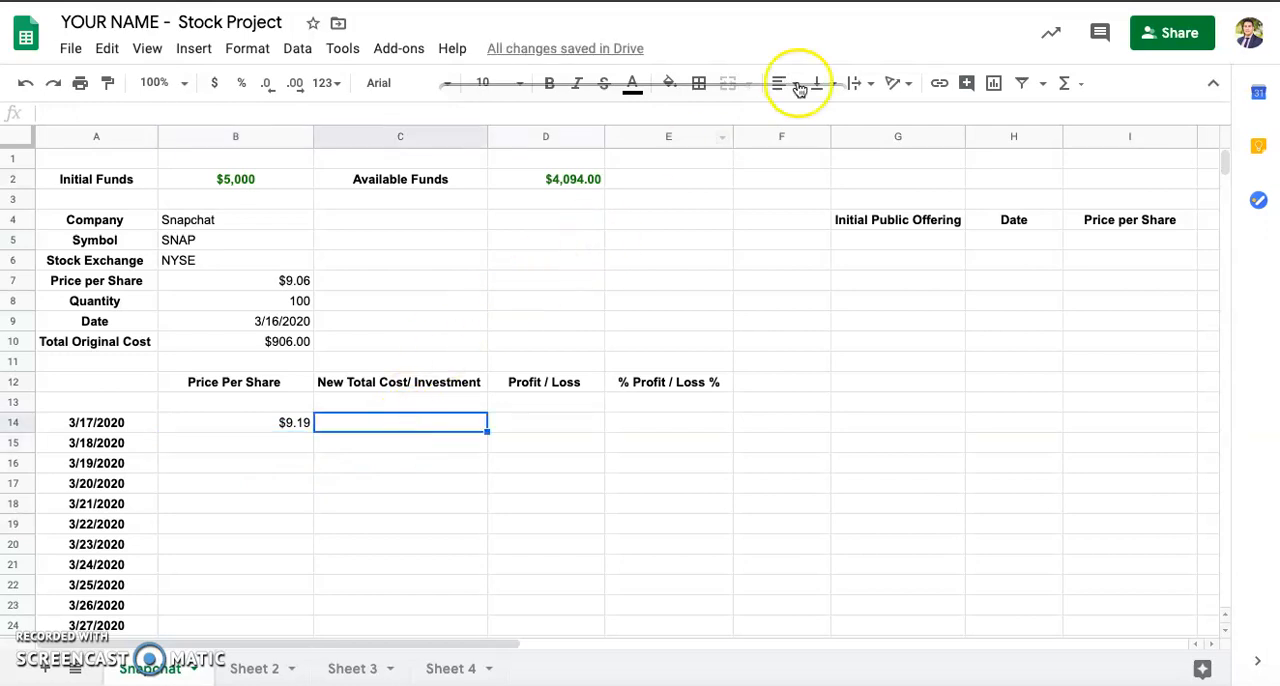
key(ctrl+Tab)
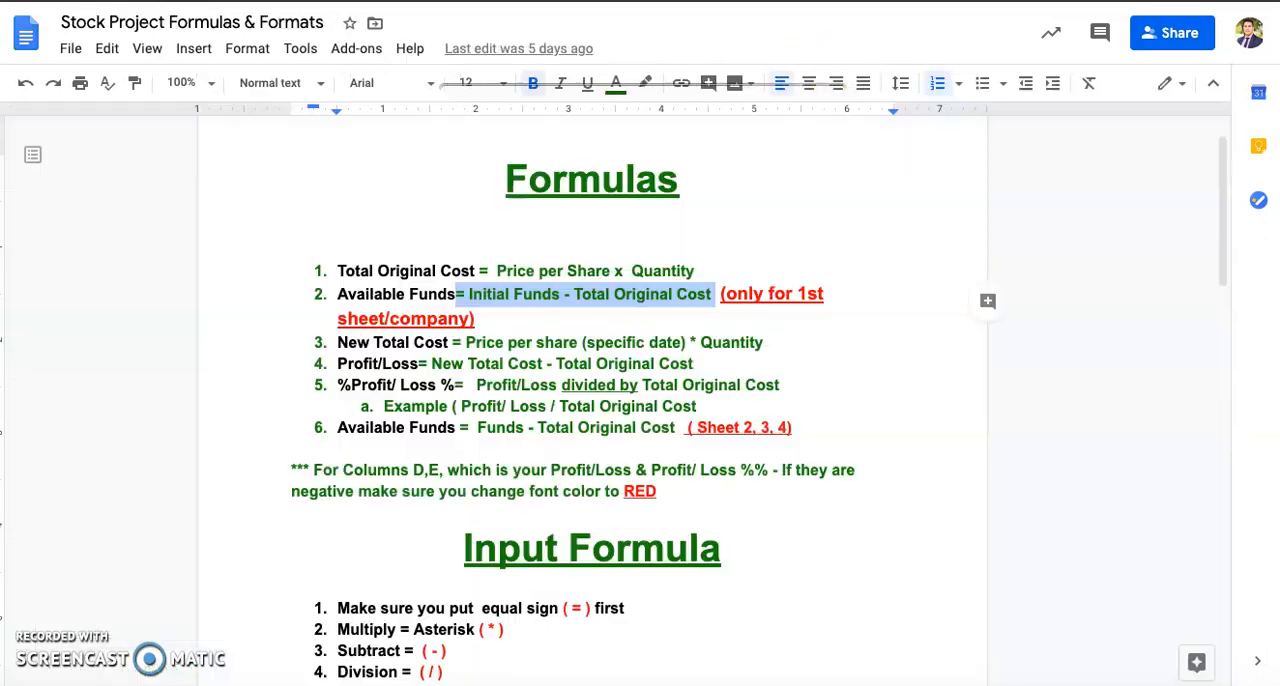
scroll(480, 538, down, 1)
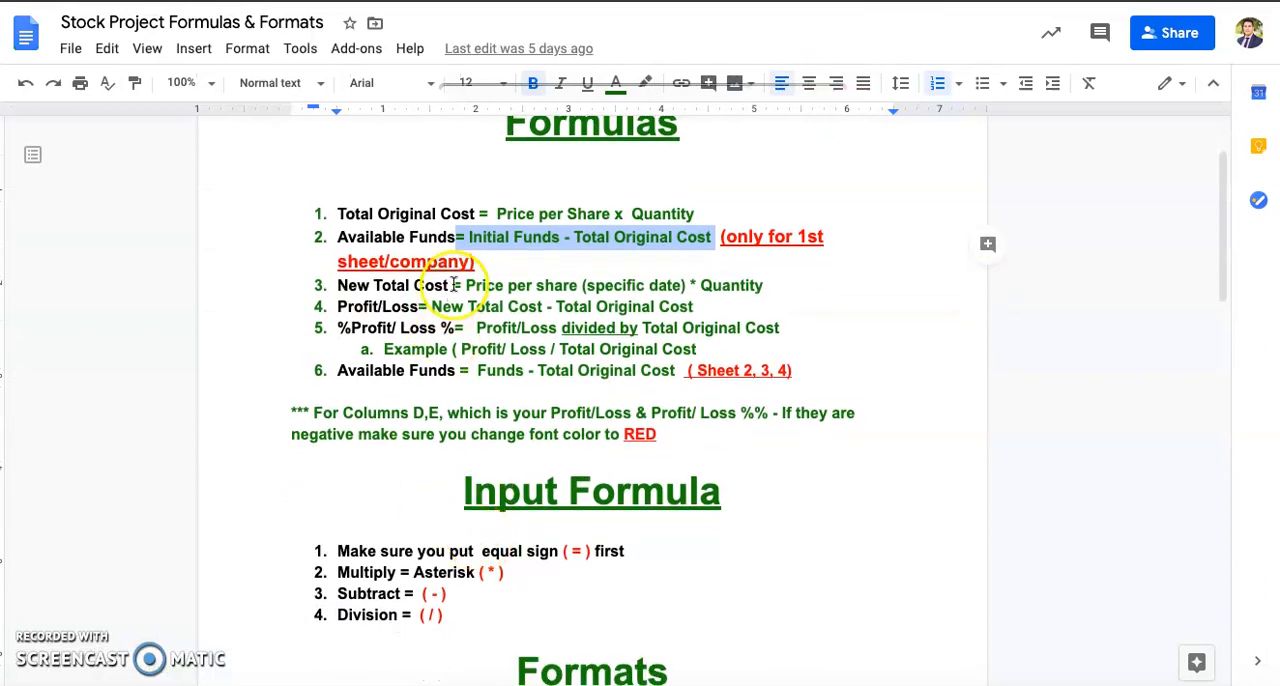
drag(453, 285, 772, 286)
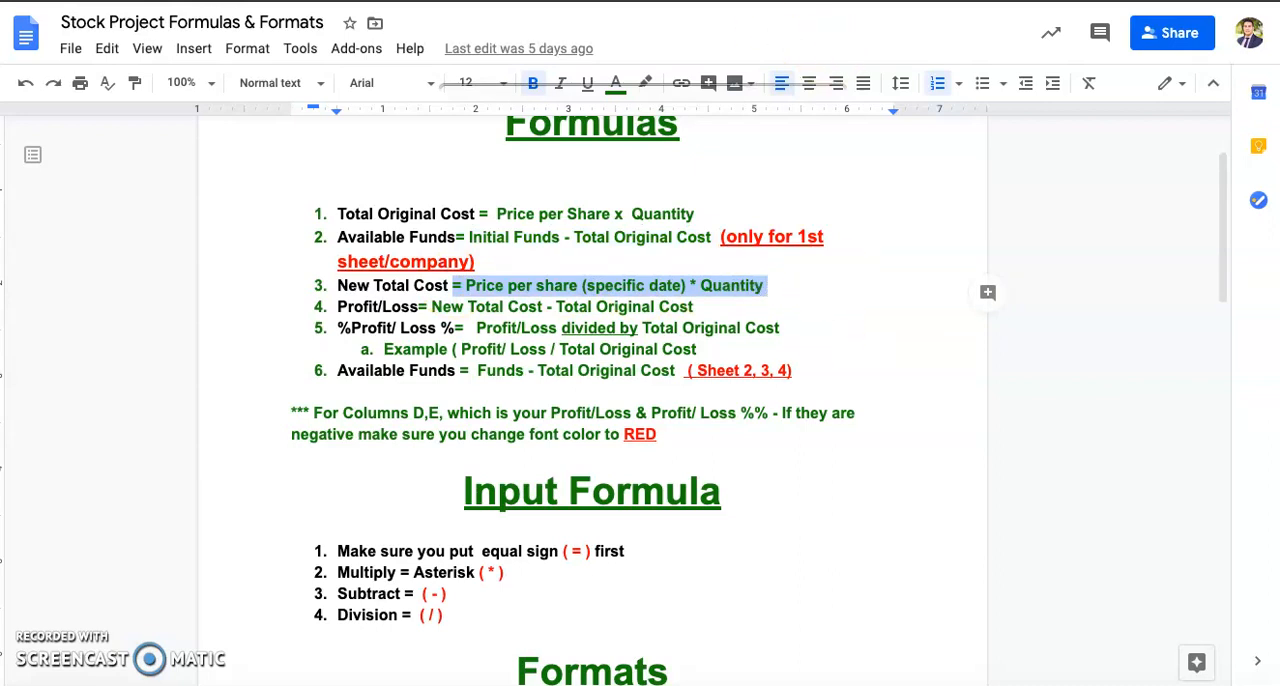
key(ctrl+Tab)
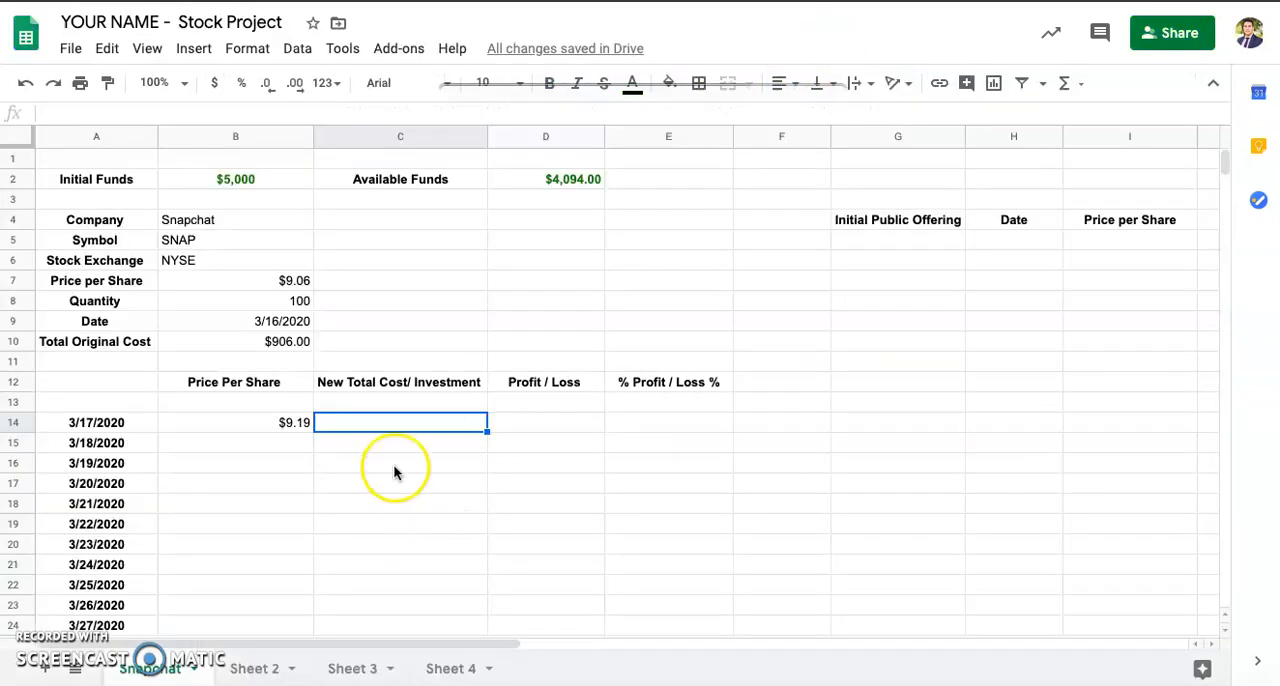
text(=)
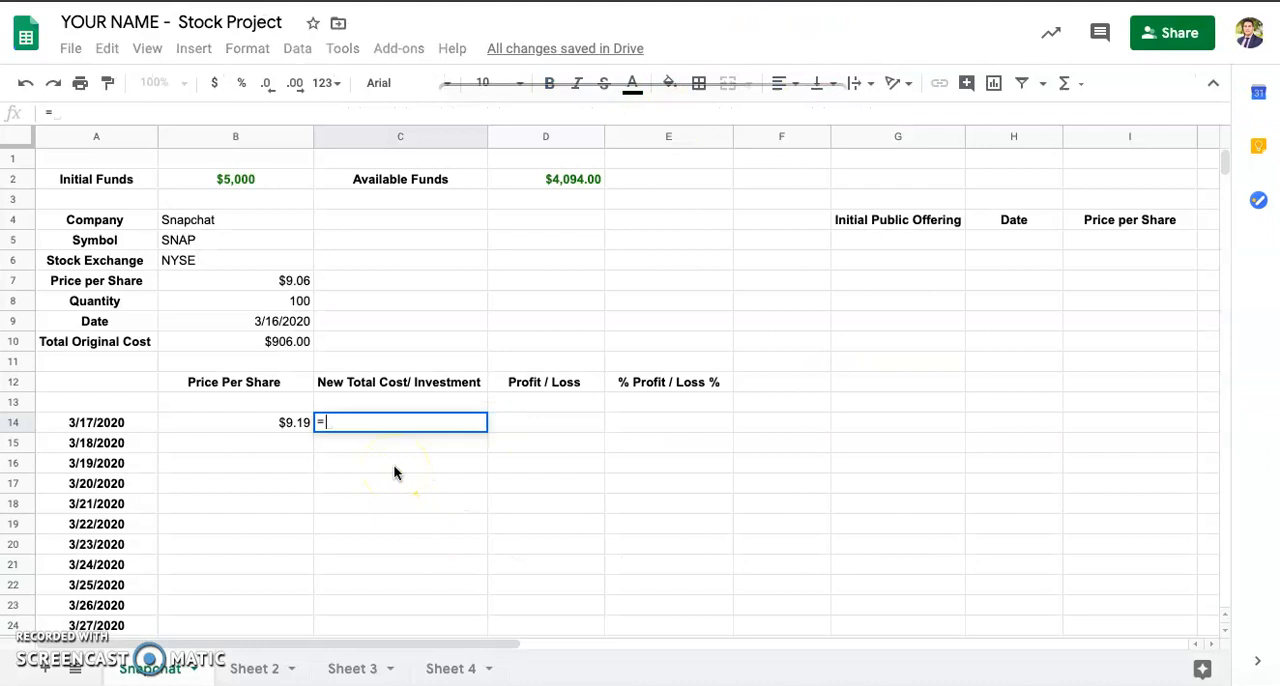
click(255, 421)
text(*)
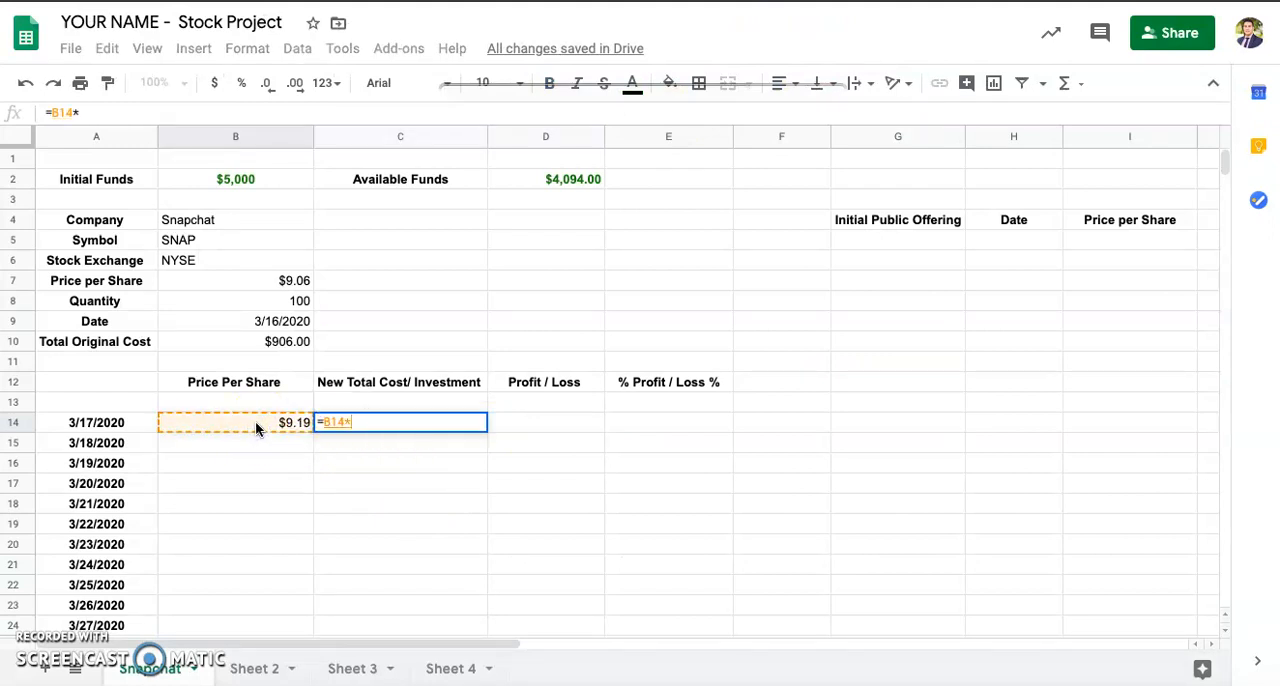
click(272, 308)
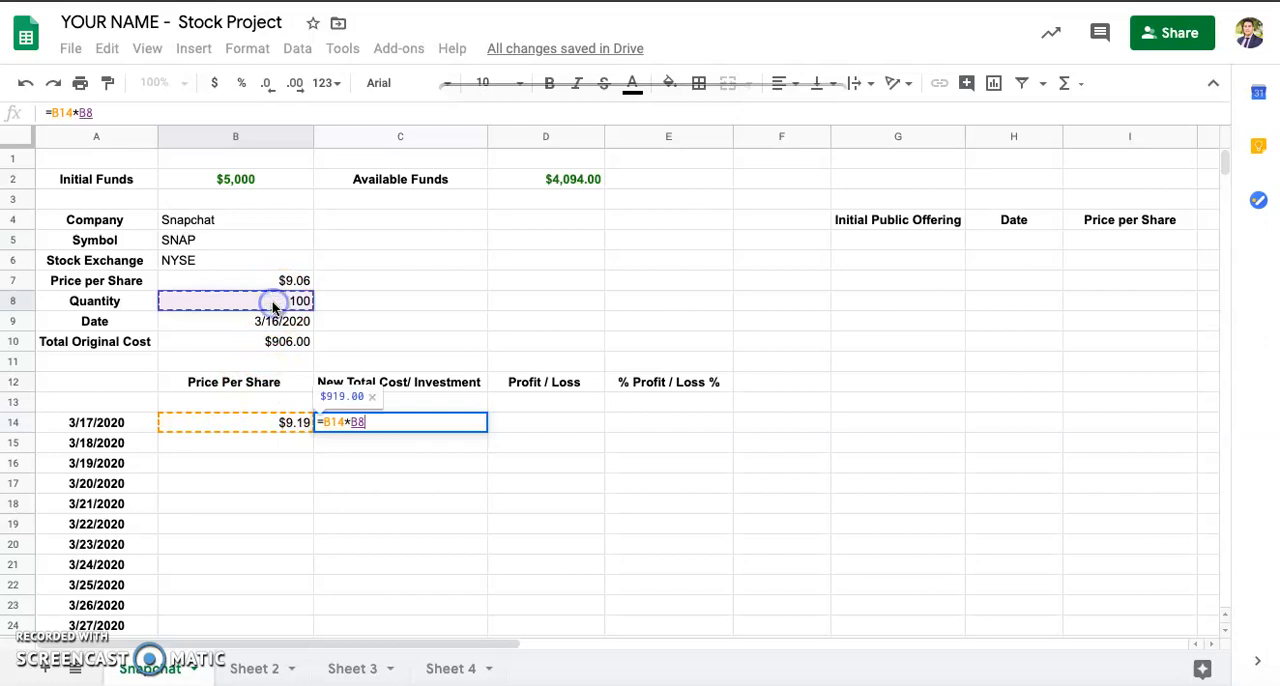
key(Return)
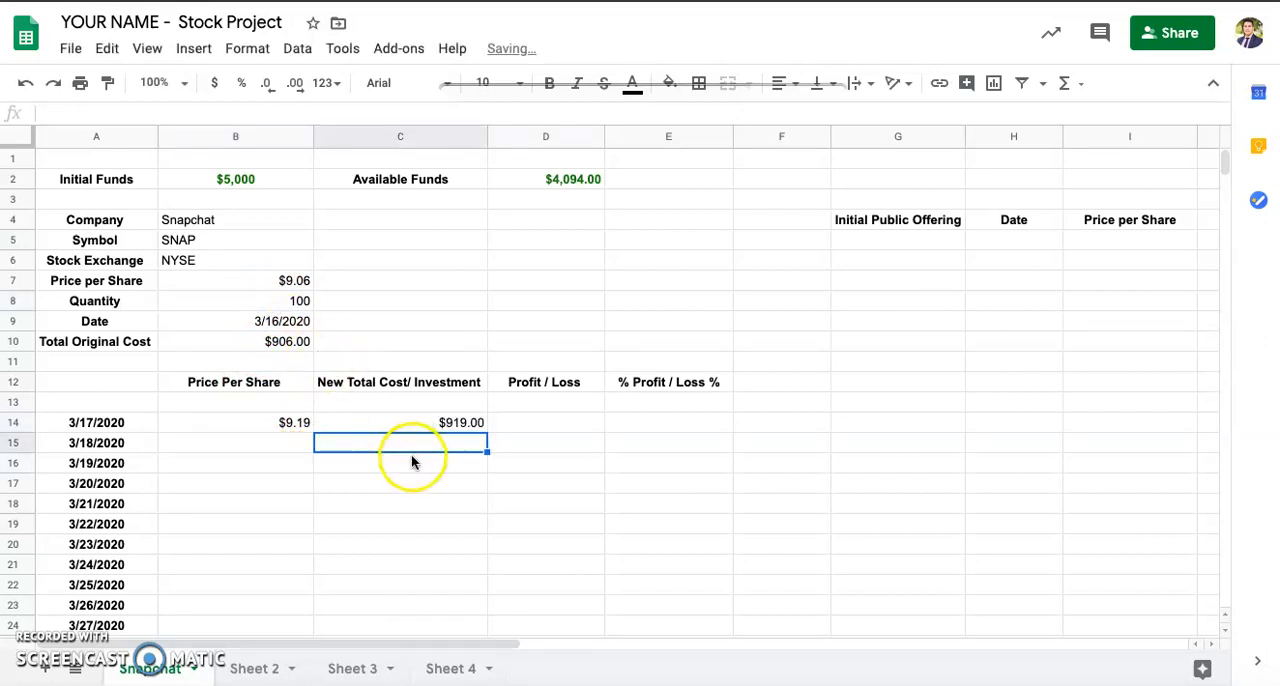
Step: Compare the 3/17/2020 New Total Cost in C14 with the Total Original Cost in B10
click(452, 423)
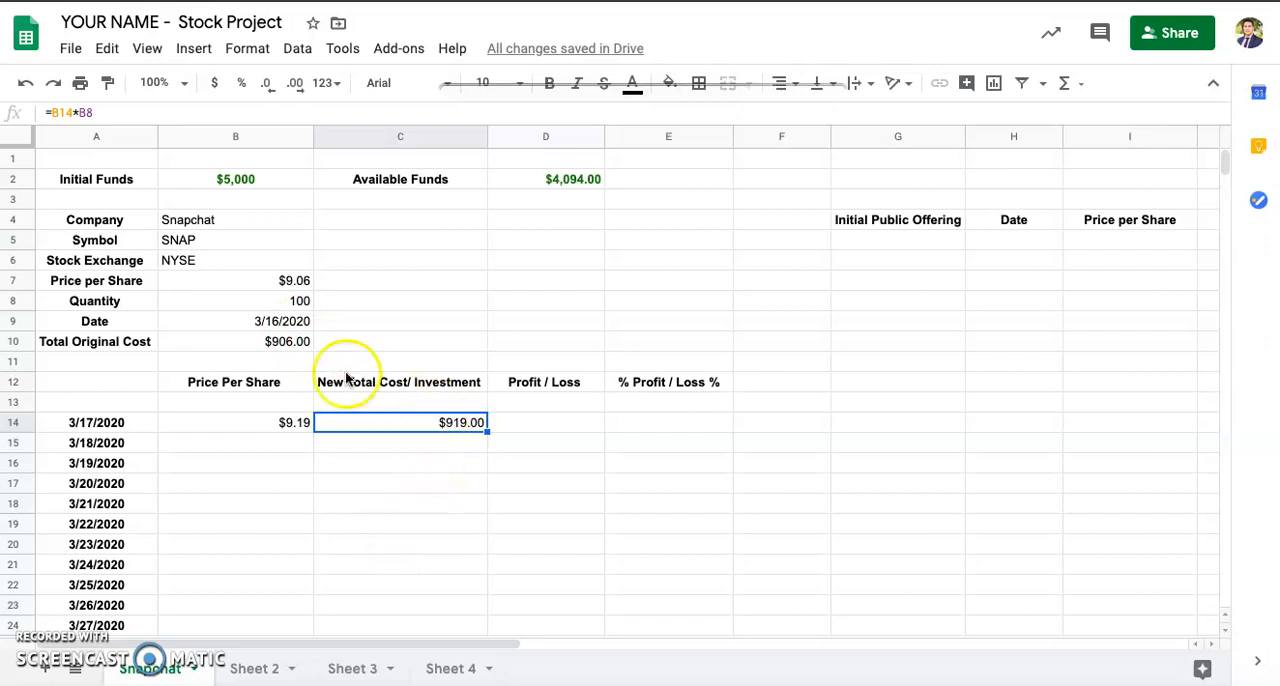
click(276, 343)
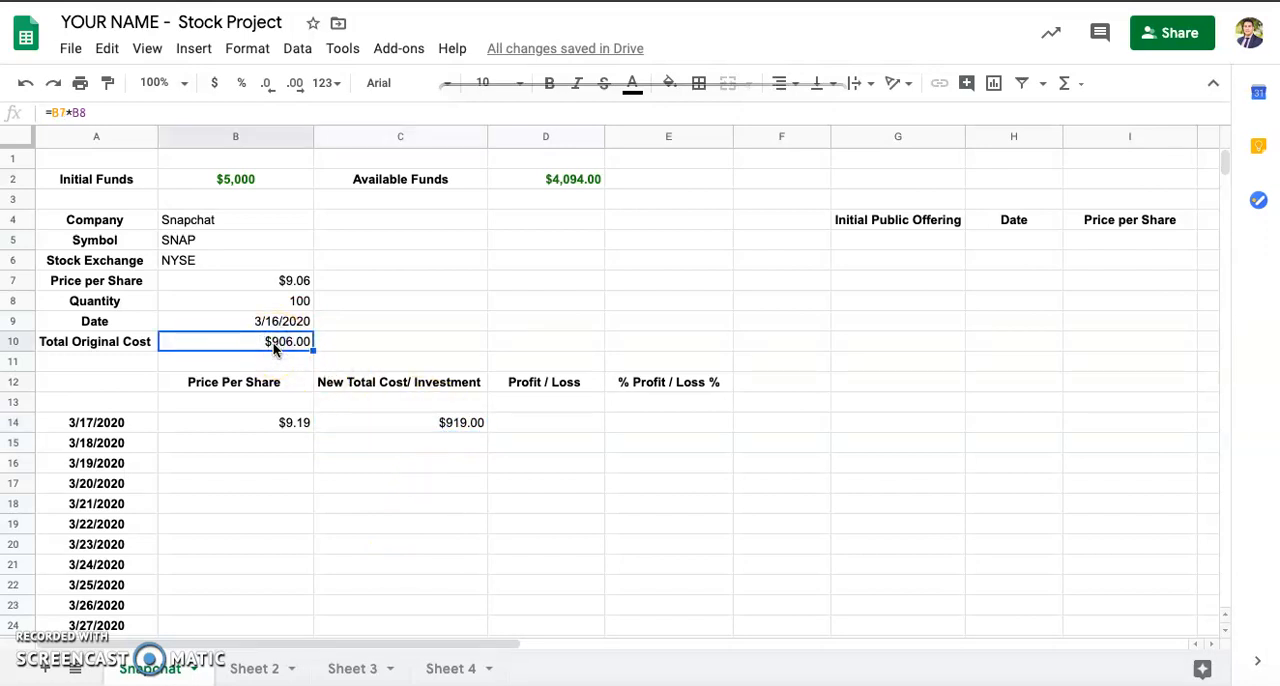
click(389, 424)
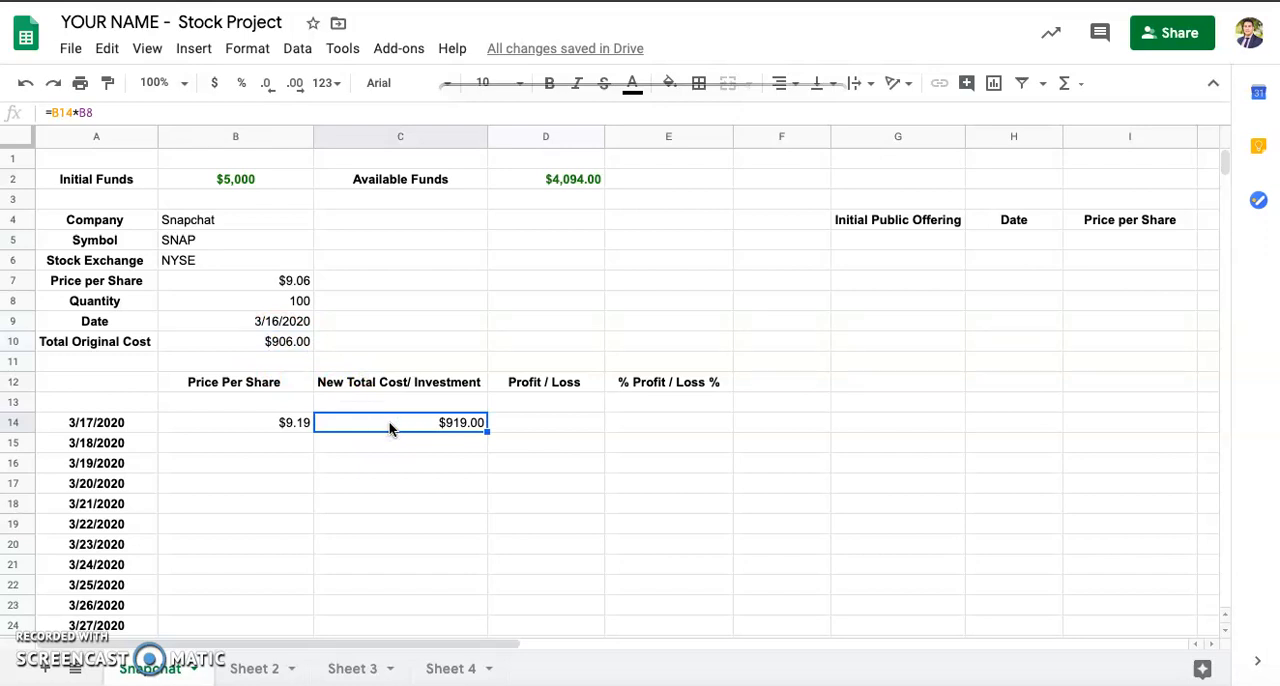
Step: Look up the Profit/Loss formula in the Formulas document and calculate it for 3/17/2020 in cell D14 as =C14-B10
click(526, 424)
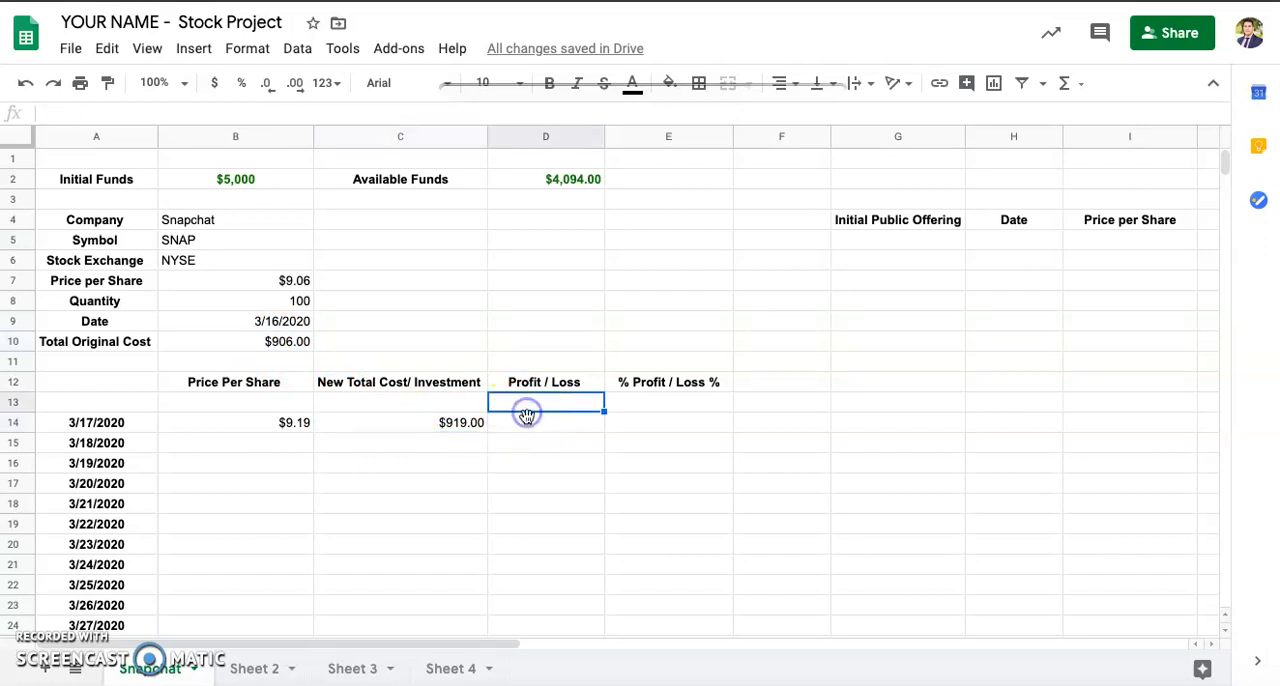
click(655, 426)
click(562, 424)
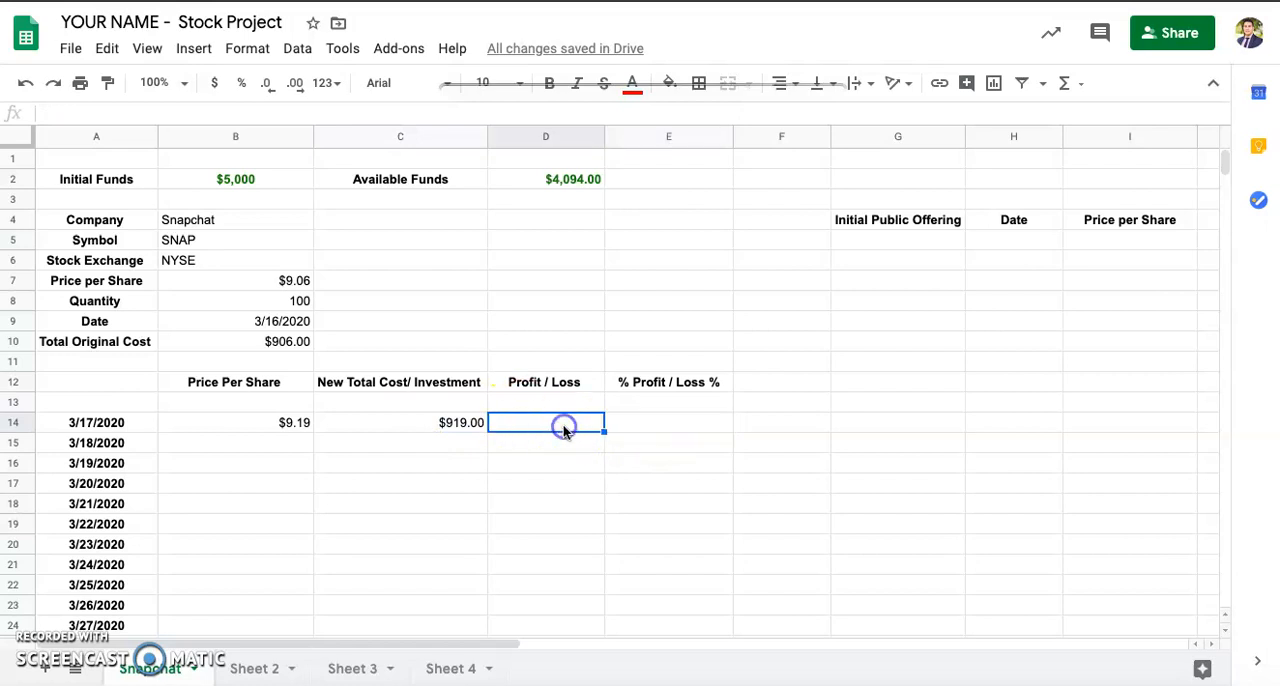
click(822, 2)
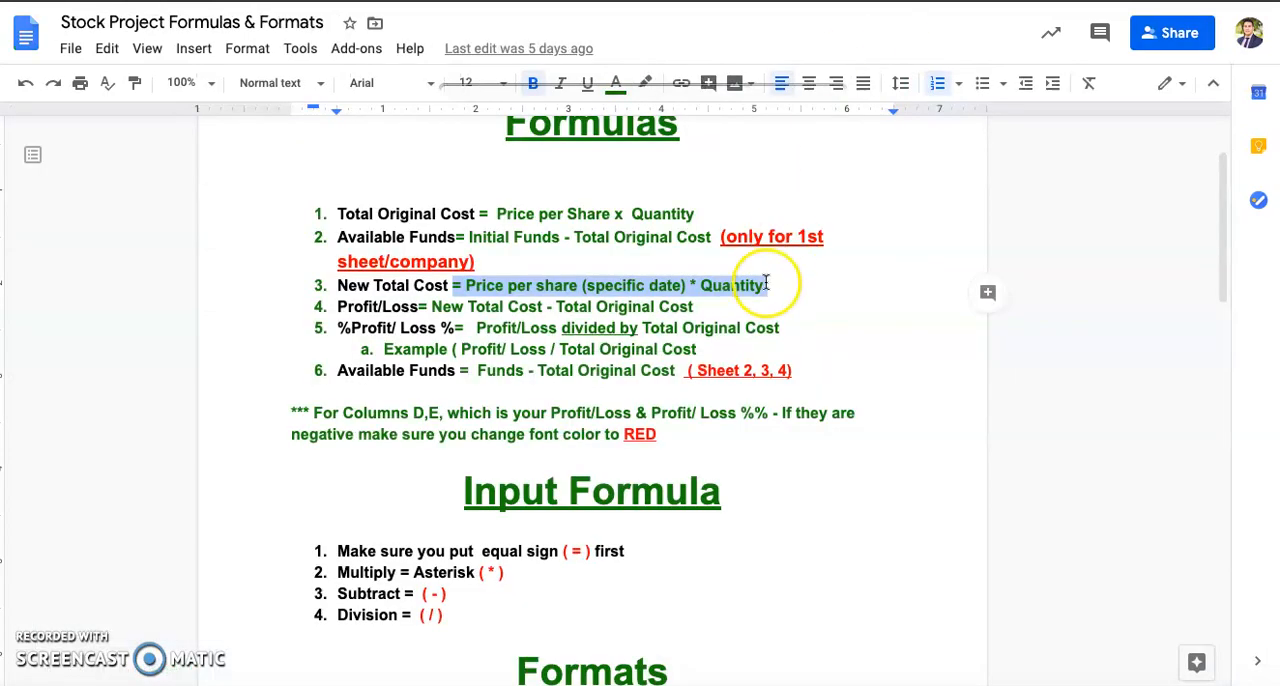
scroll(767, 284, up, 1)
drag(418, 333, 700, 337)
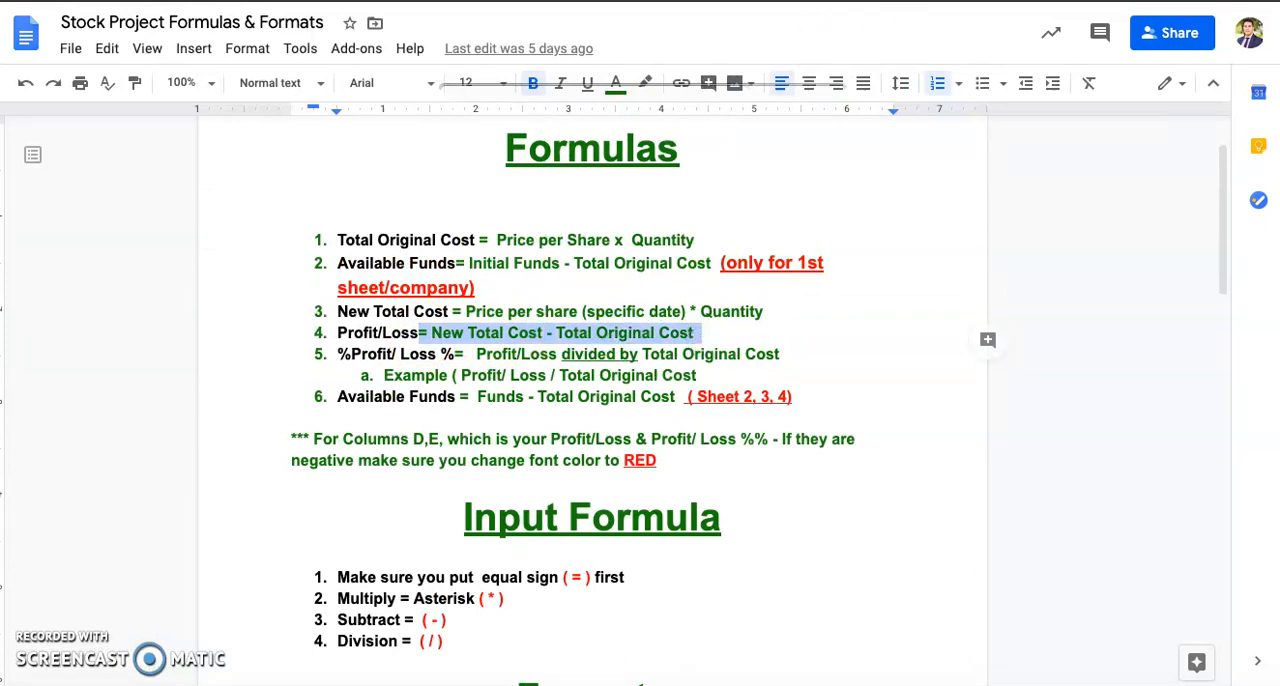
click(640, 2)
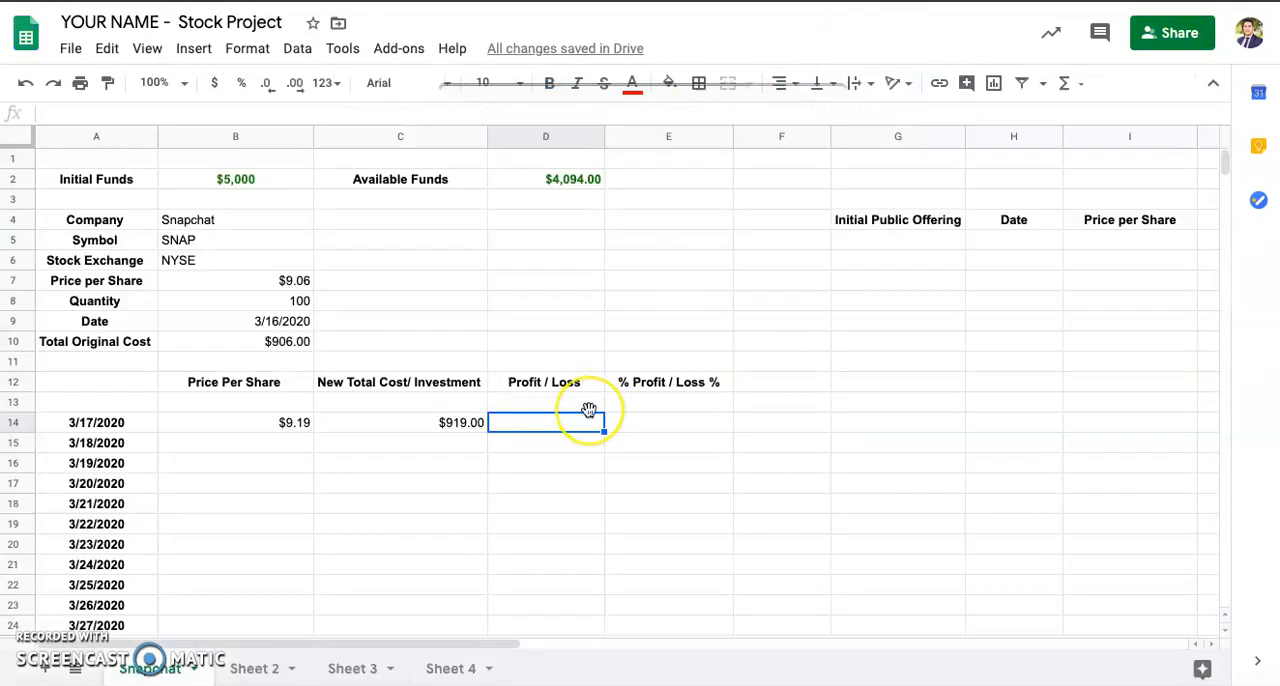
text(=)
click(445, 422)
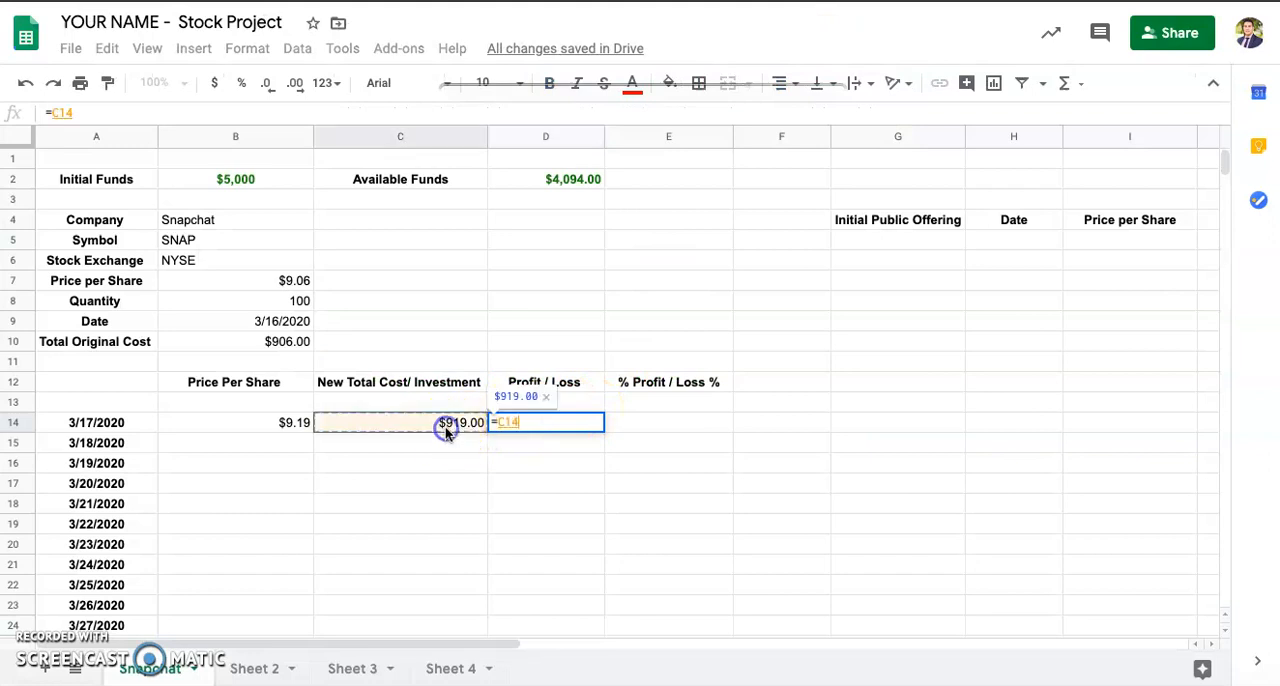
text(-)
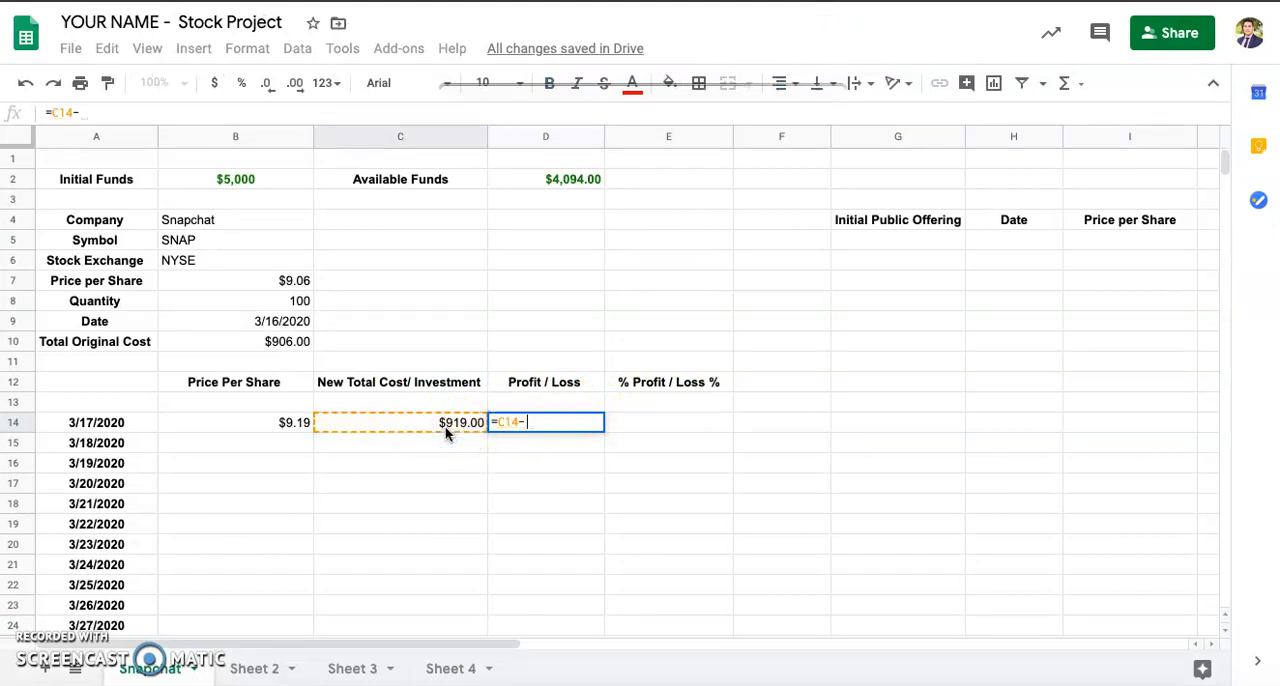
click(280, 342)
key(Return)
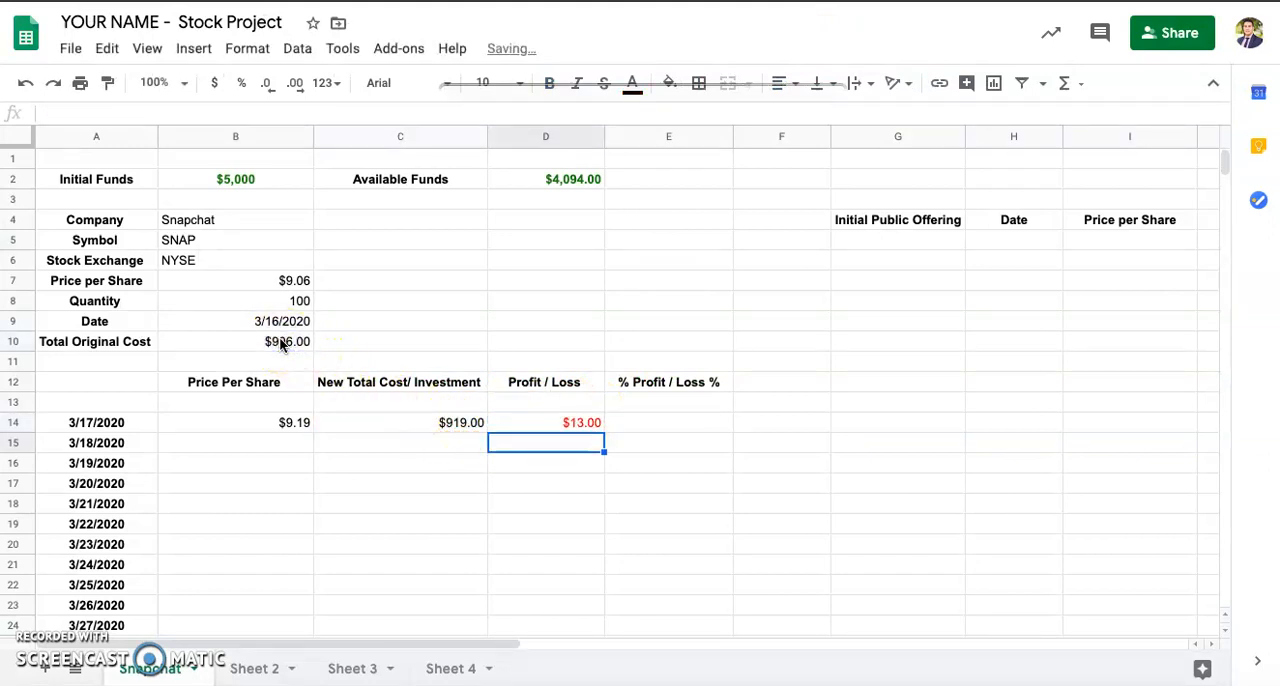
Step: Change the text color of the 3/17/2020 Profit / Loss value in D14 to black
click(537, 424)
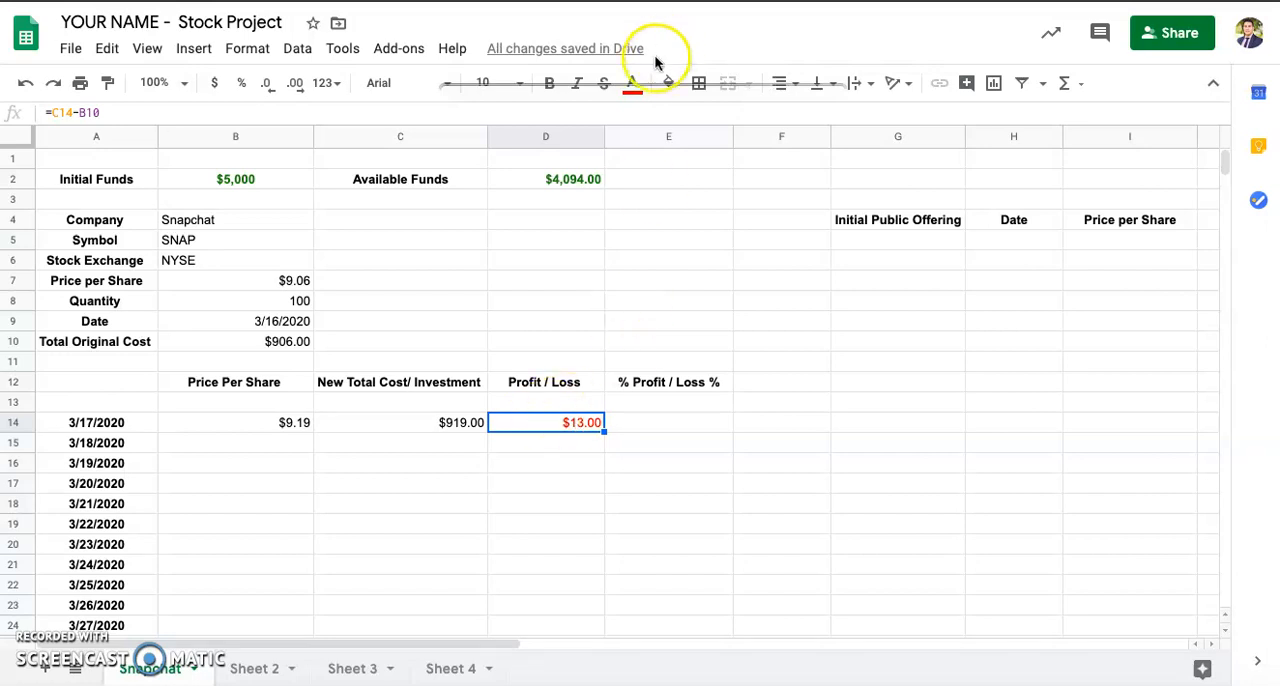
click(632, 84)
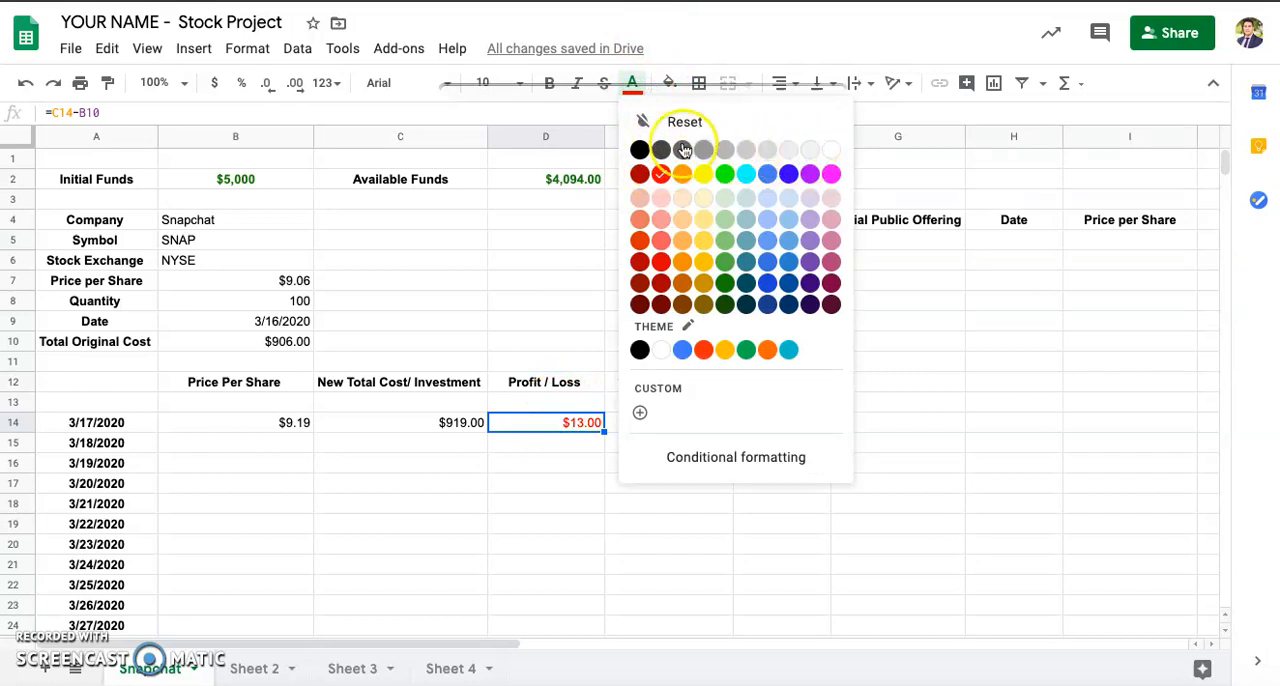
click(640, 150)
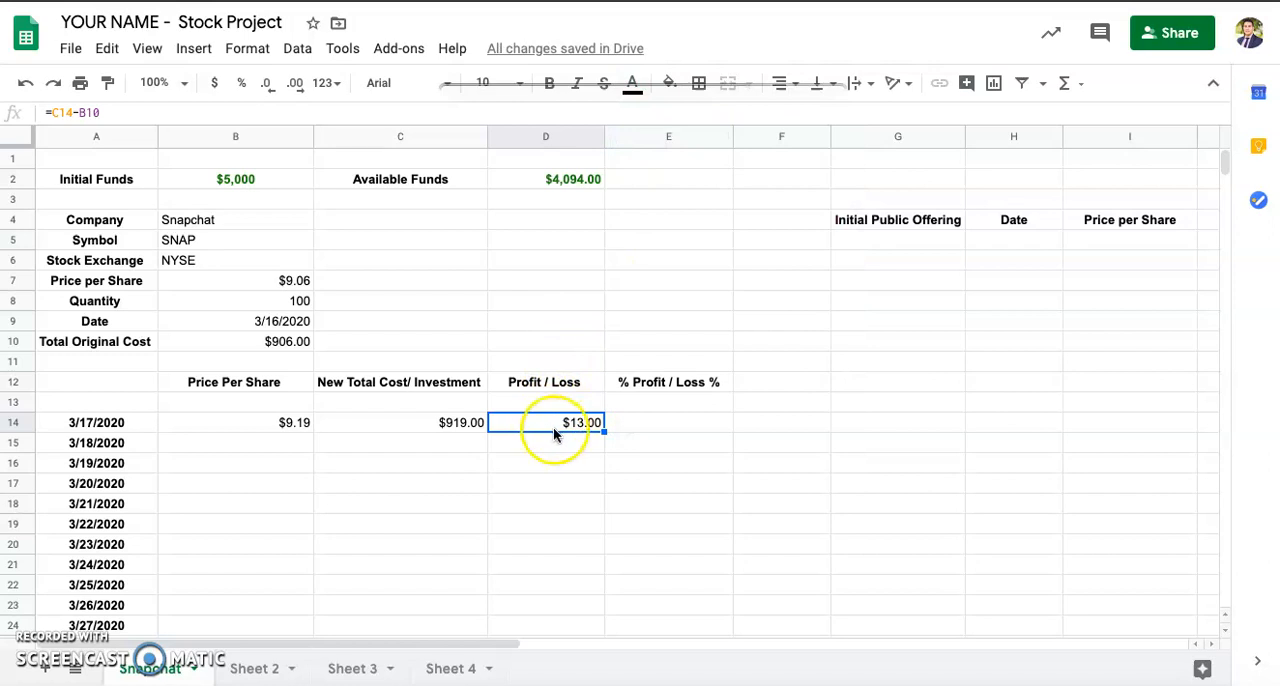
Step: Look up the %Profit/Loss% formula in the Formulas document and calculate it for 3/17/2020 in cell E14 as =D14/B10
click(636, 424)
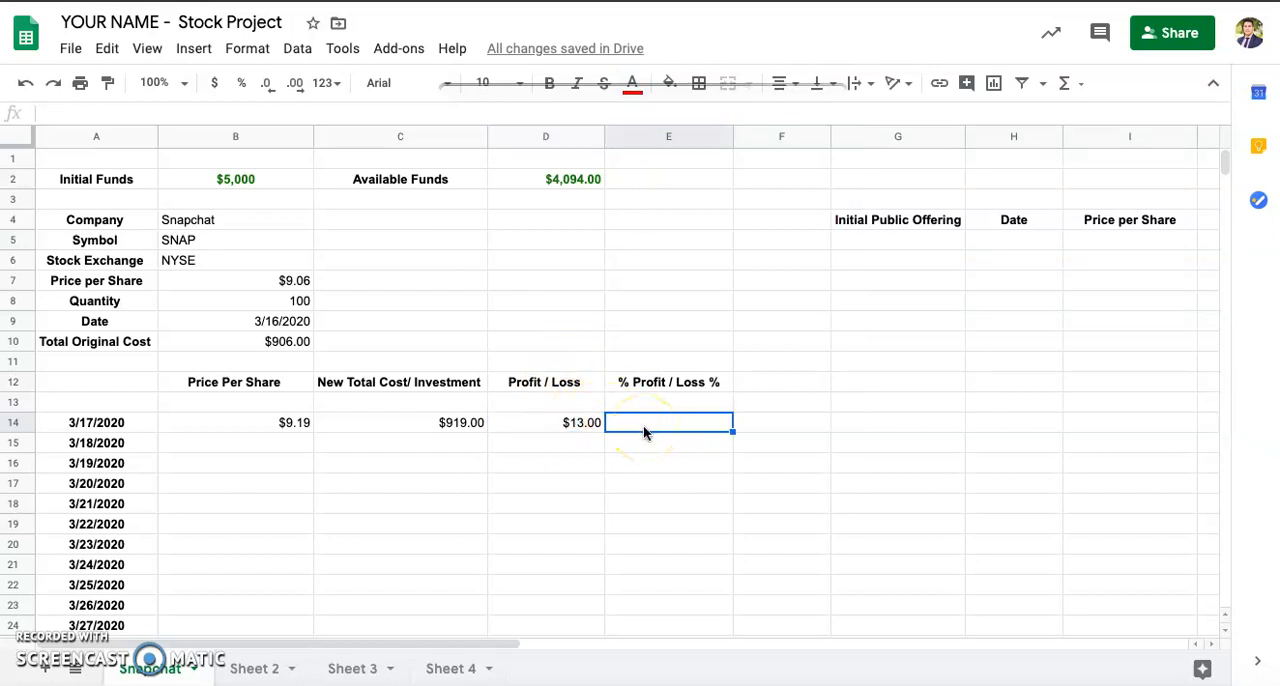
key(ctrl+Tab)
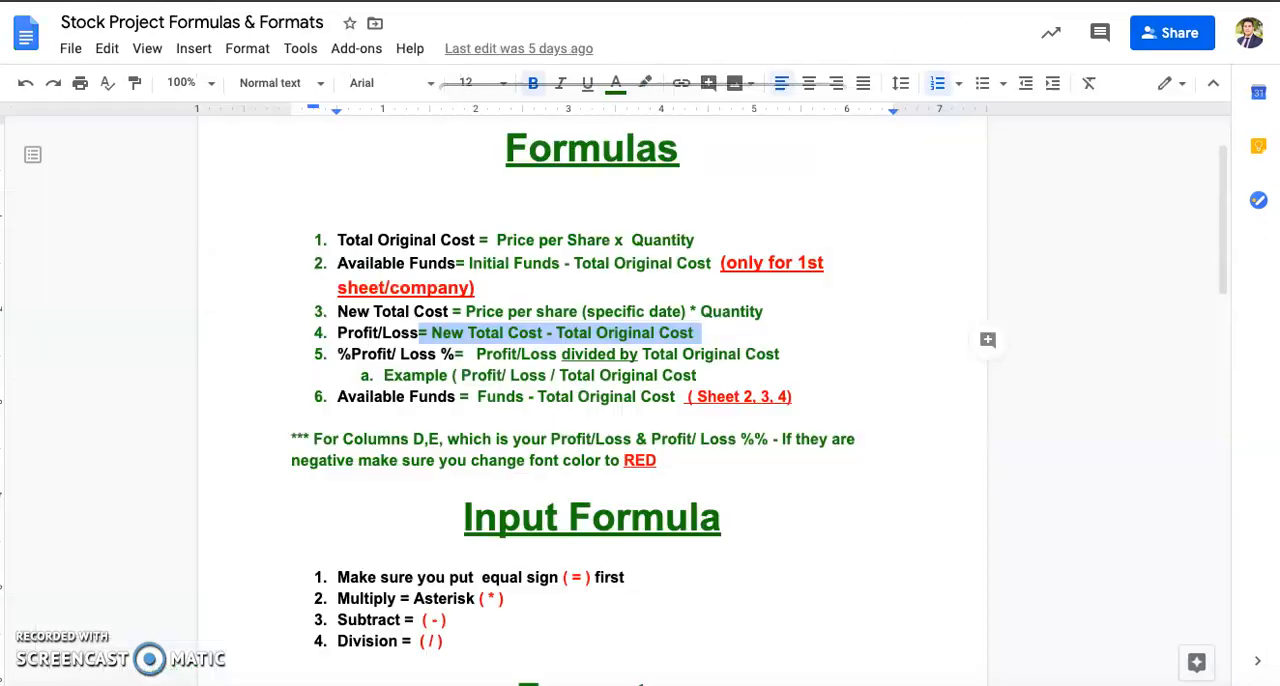
scroll(505, 385, down, 1)
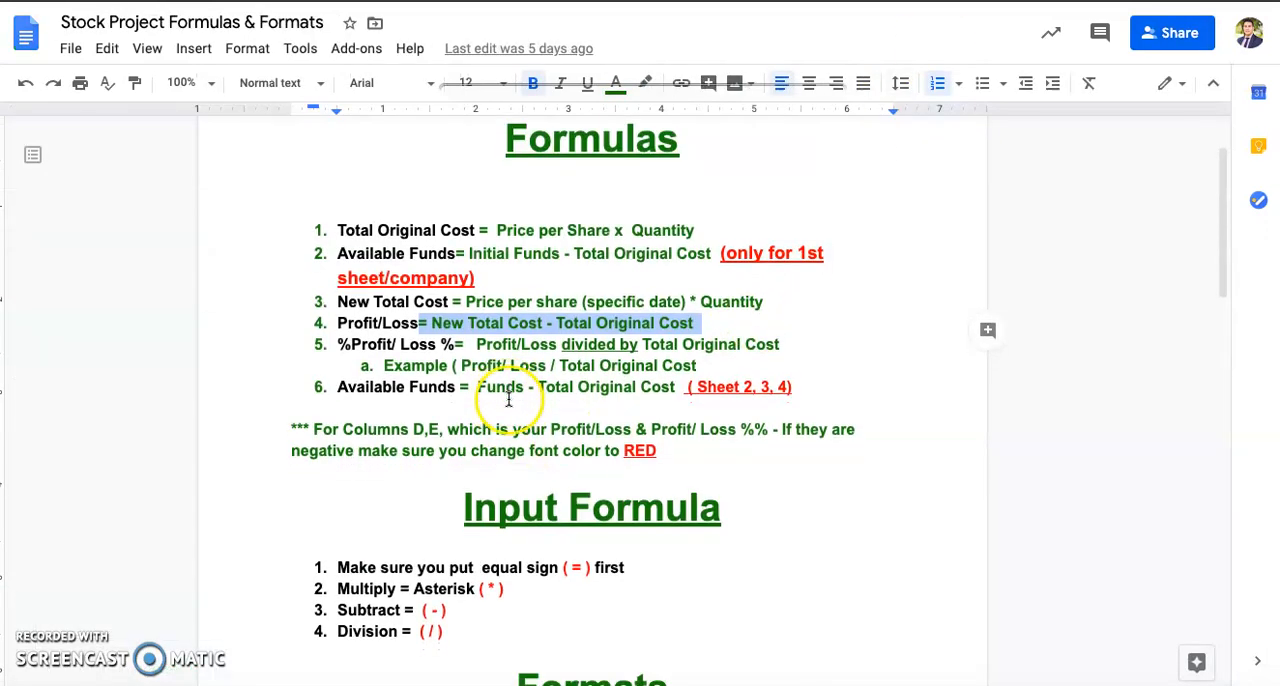
click(464, 344)
drag(452, 344, 780, 343)
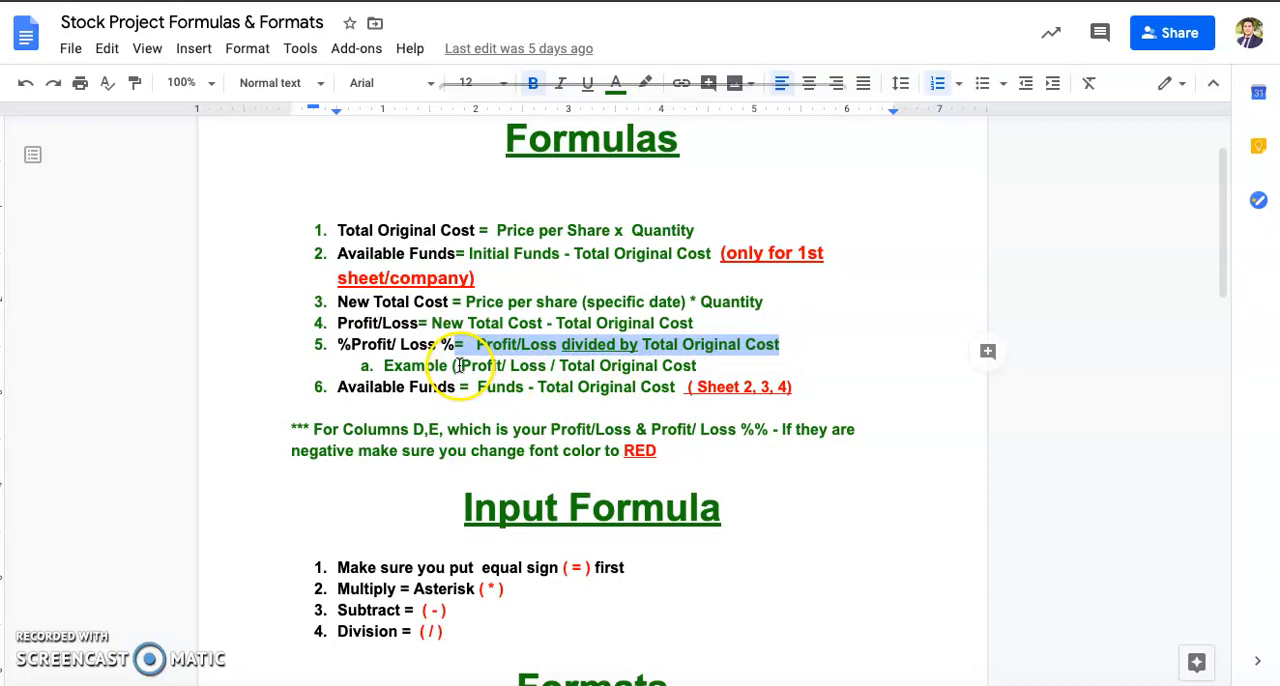
key(ctrl+Tab)
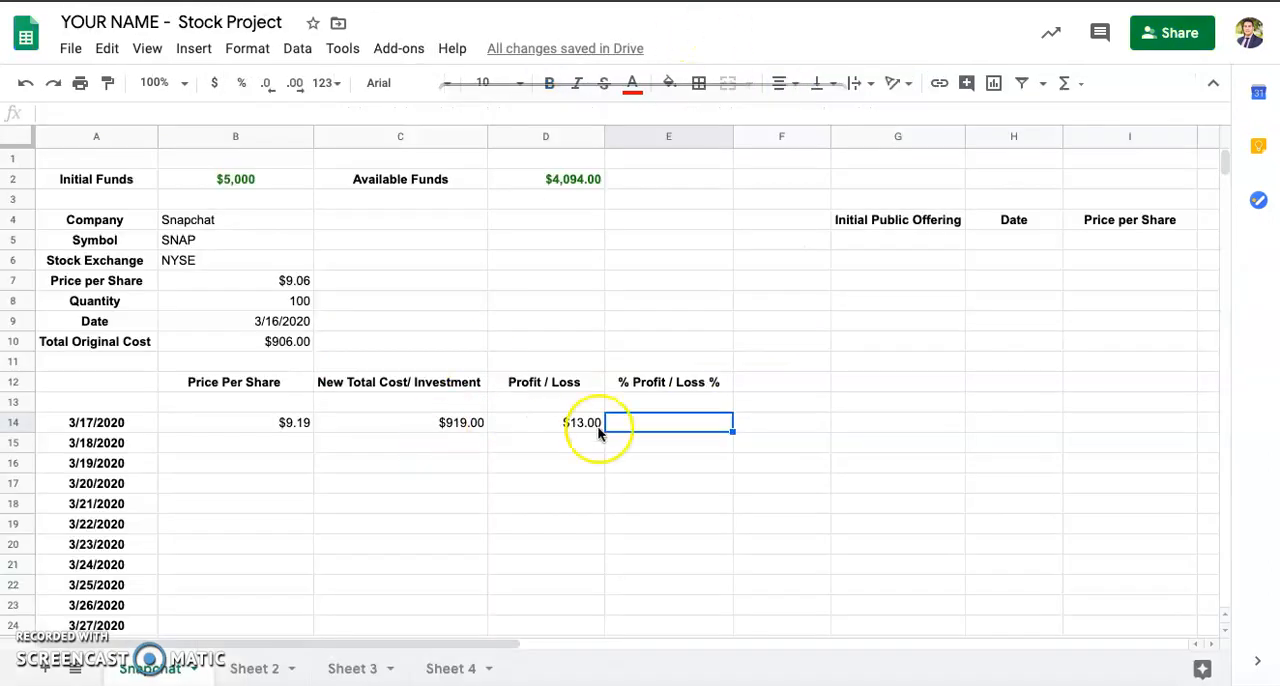
text(=)
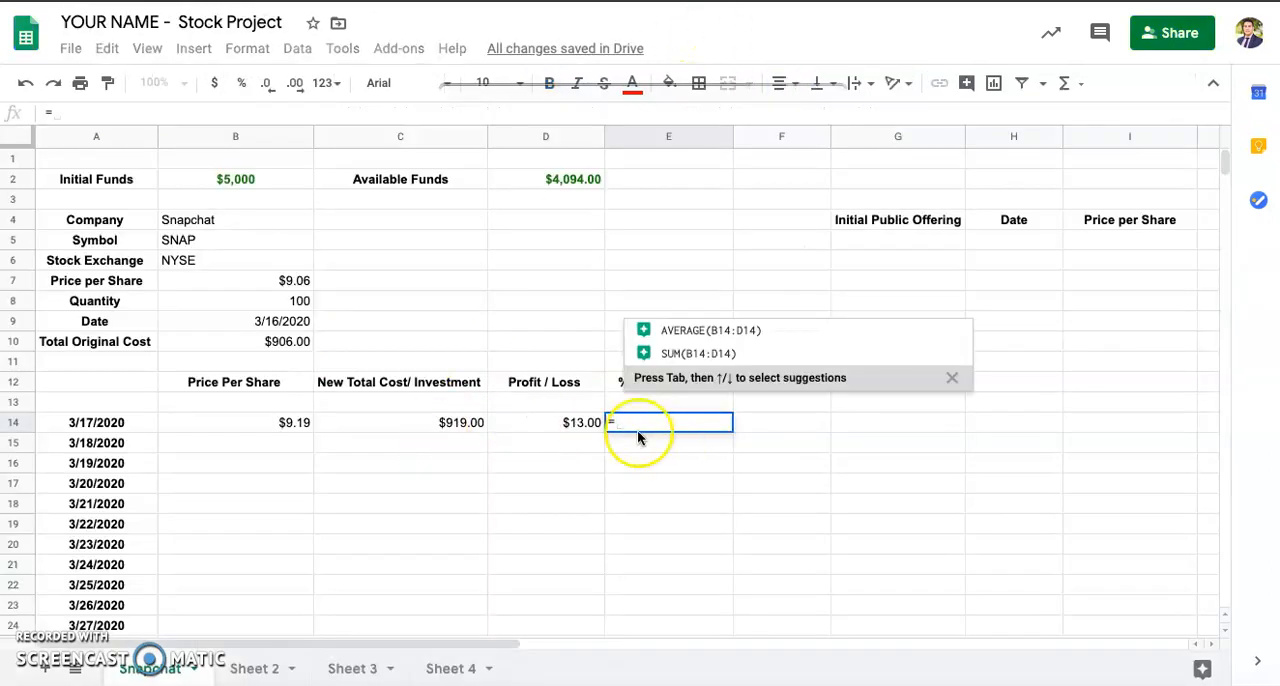
click(558, 426)
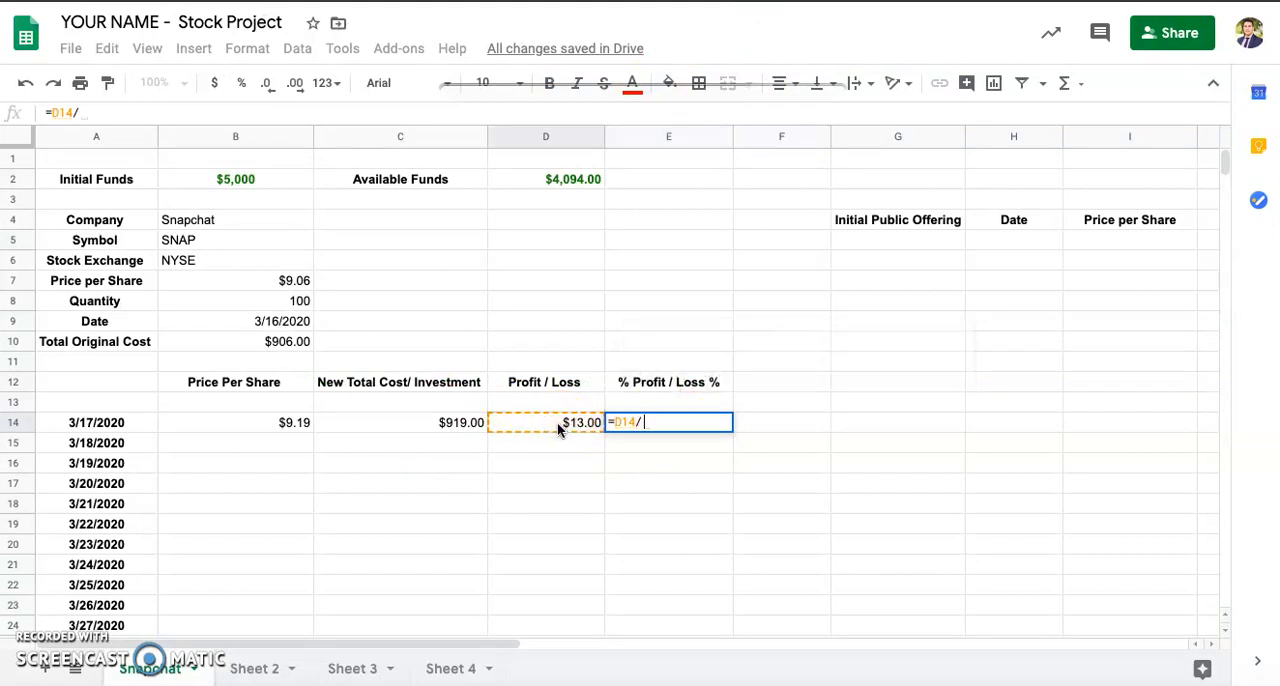
text(/)
click(274, 344)
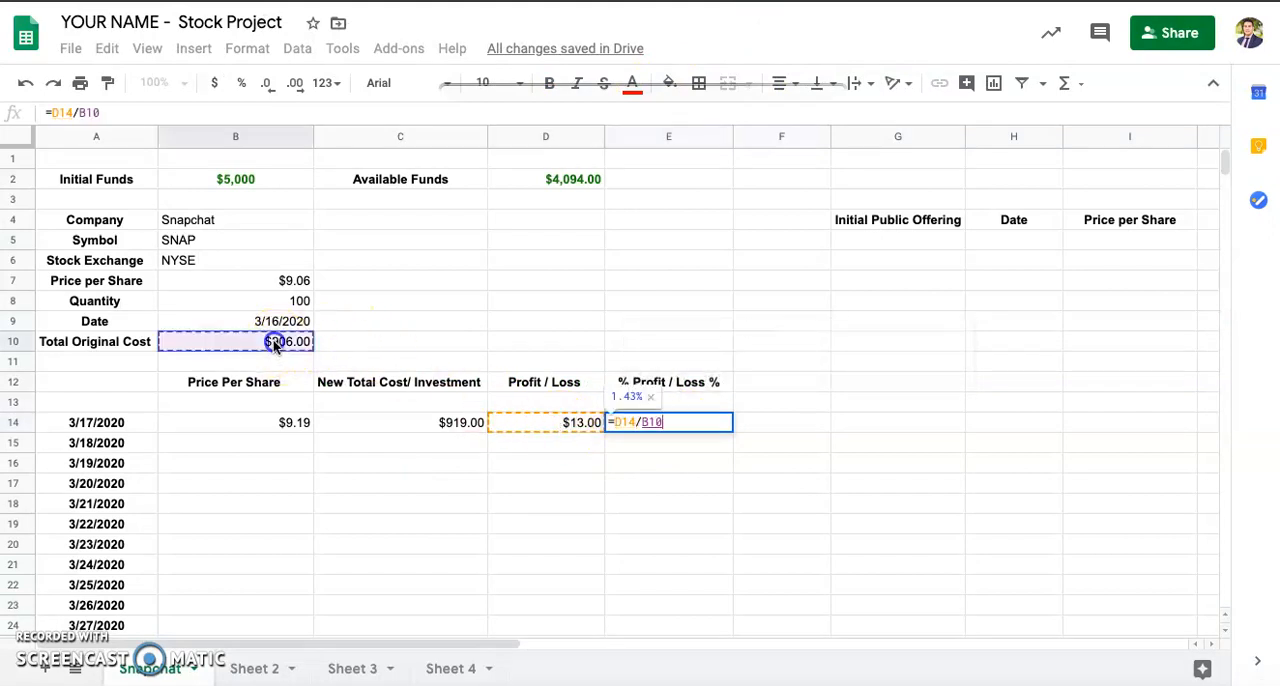
key(Return)
Step: Change the text color of the 3/17/2020 % Profit / Loss % value in E14 to black
click(673, 422)
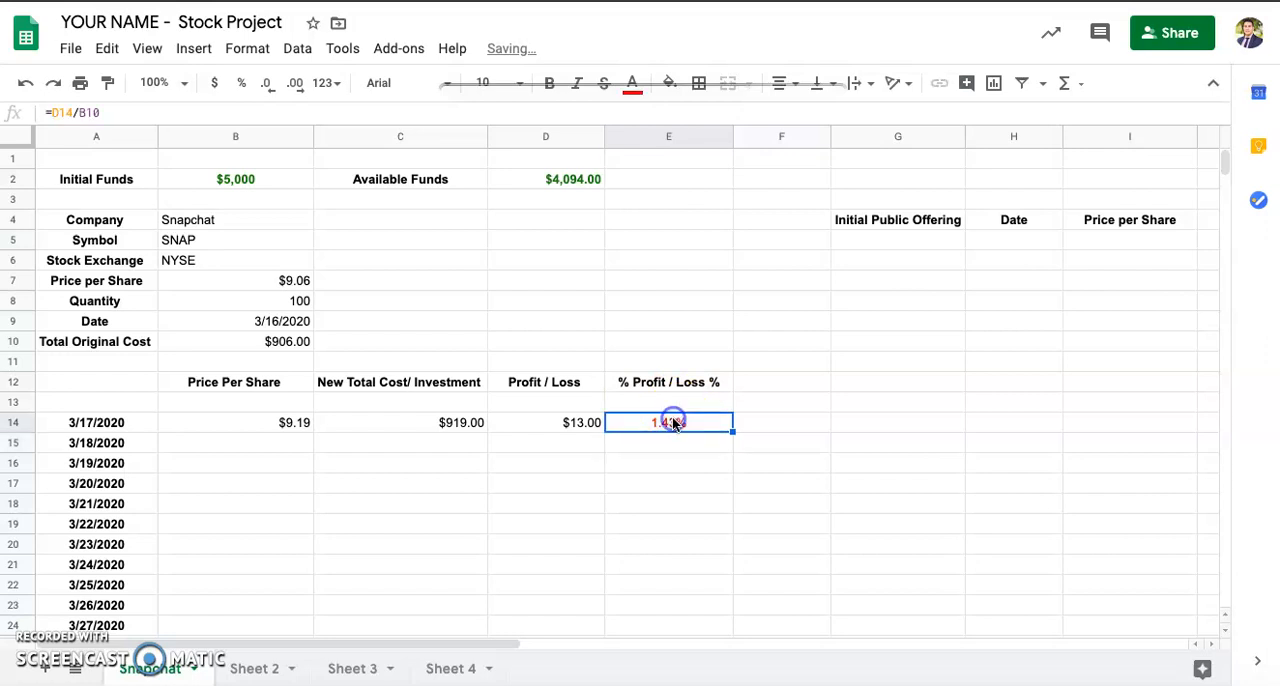
click(631, 99)
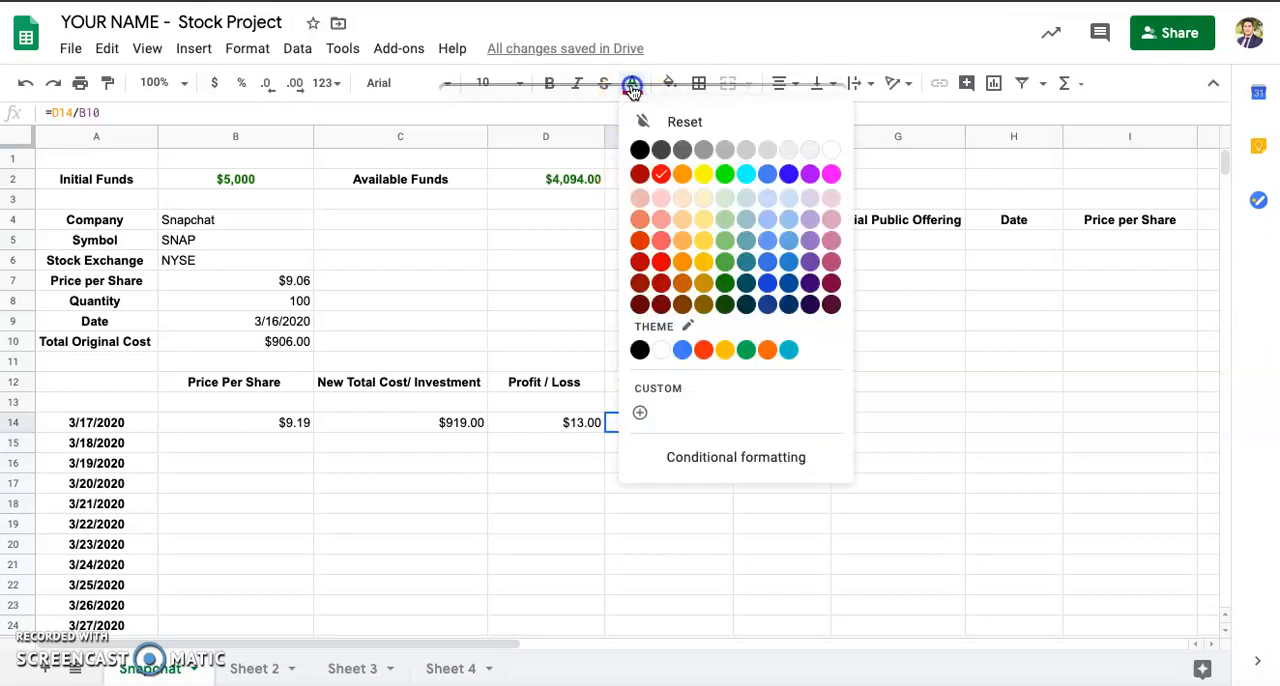
click(640, 150)
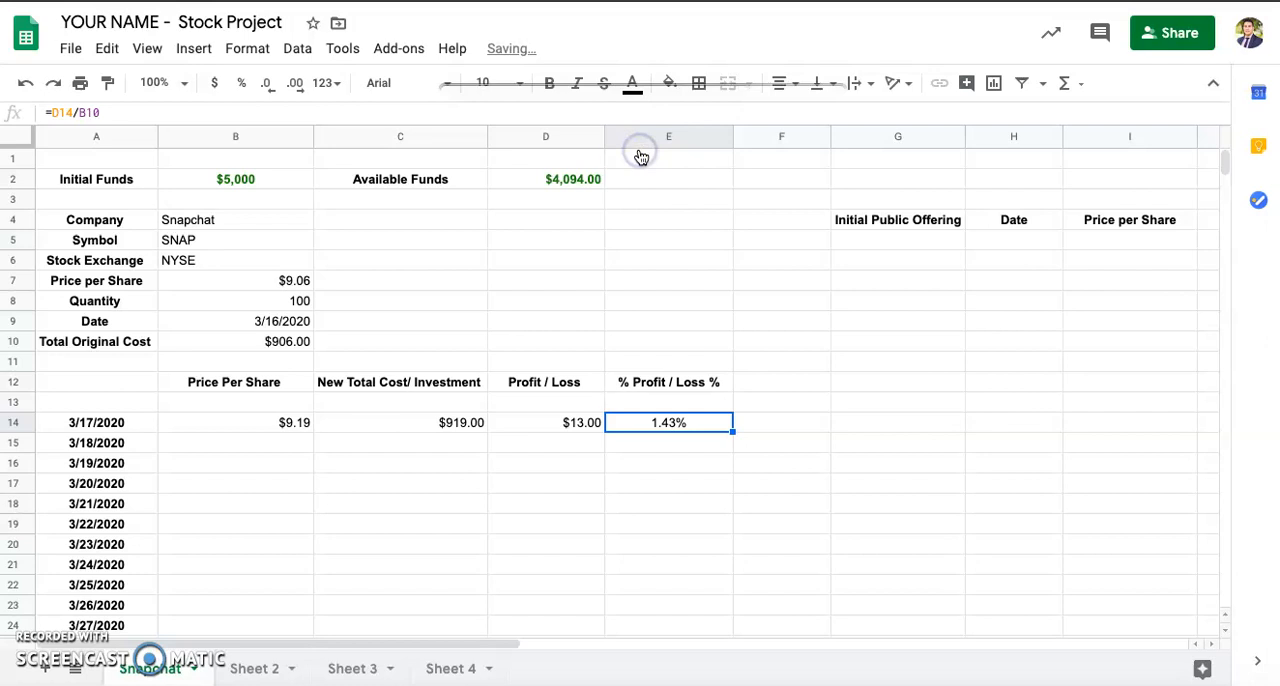
Step: Review the 3/17/2020 price, investment, profit/loss and percentage cells with their formulas, plus the purchase date in B9 of the Snapchat sheet
click(233, 418)
click(383, 421)
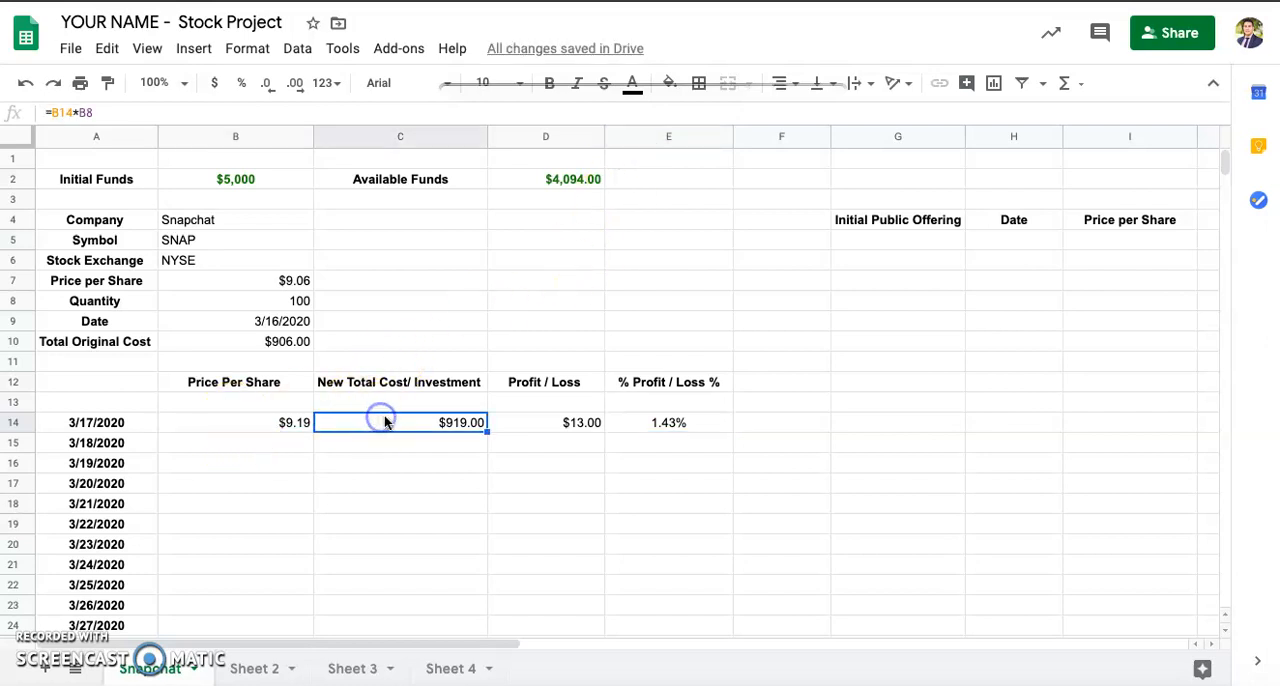
click(538, 431)
click(667, 424)
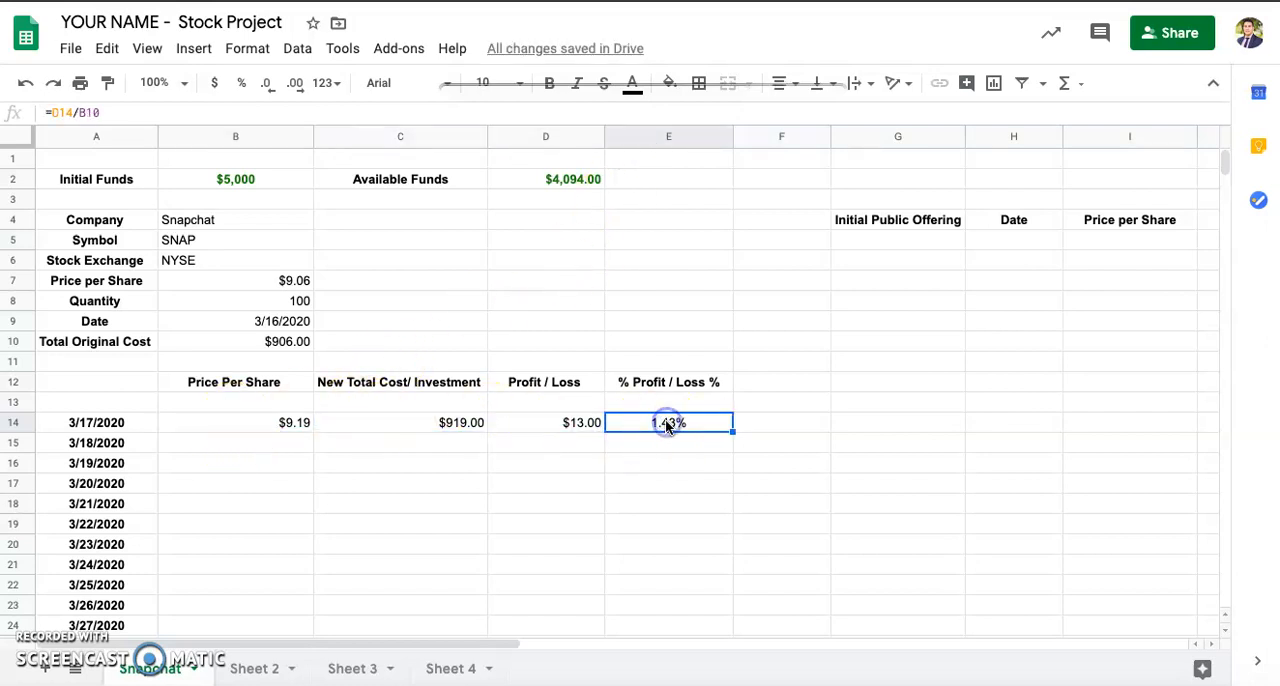
click(265, 323)
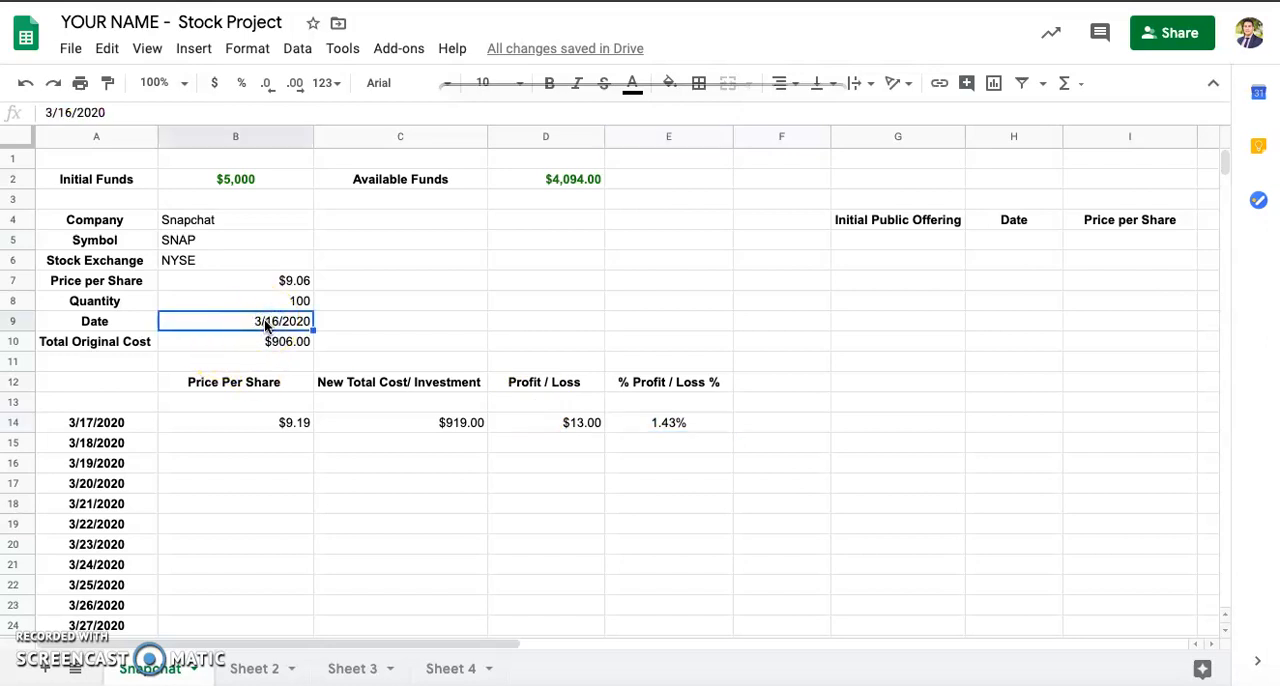
click(249, 423)
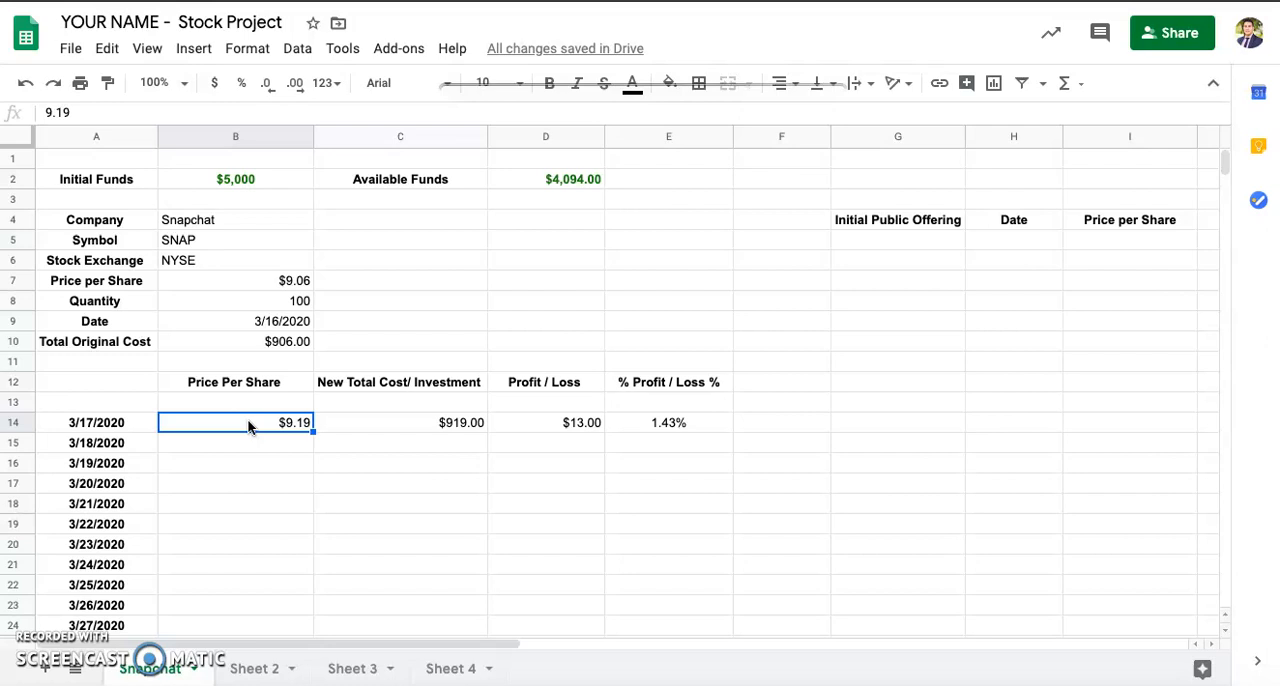
click(398, 428)
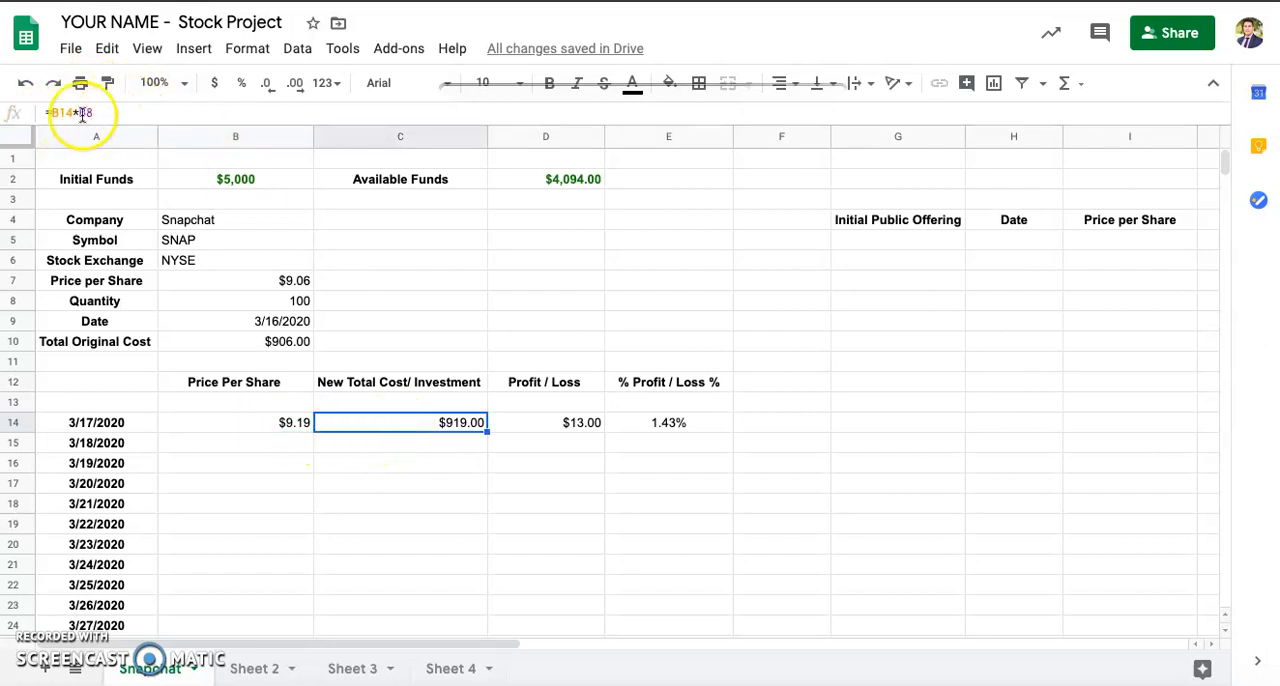
click(676, 422)
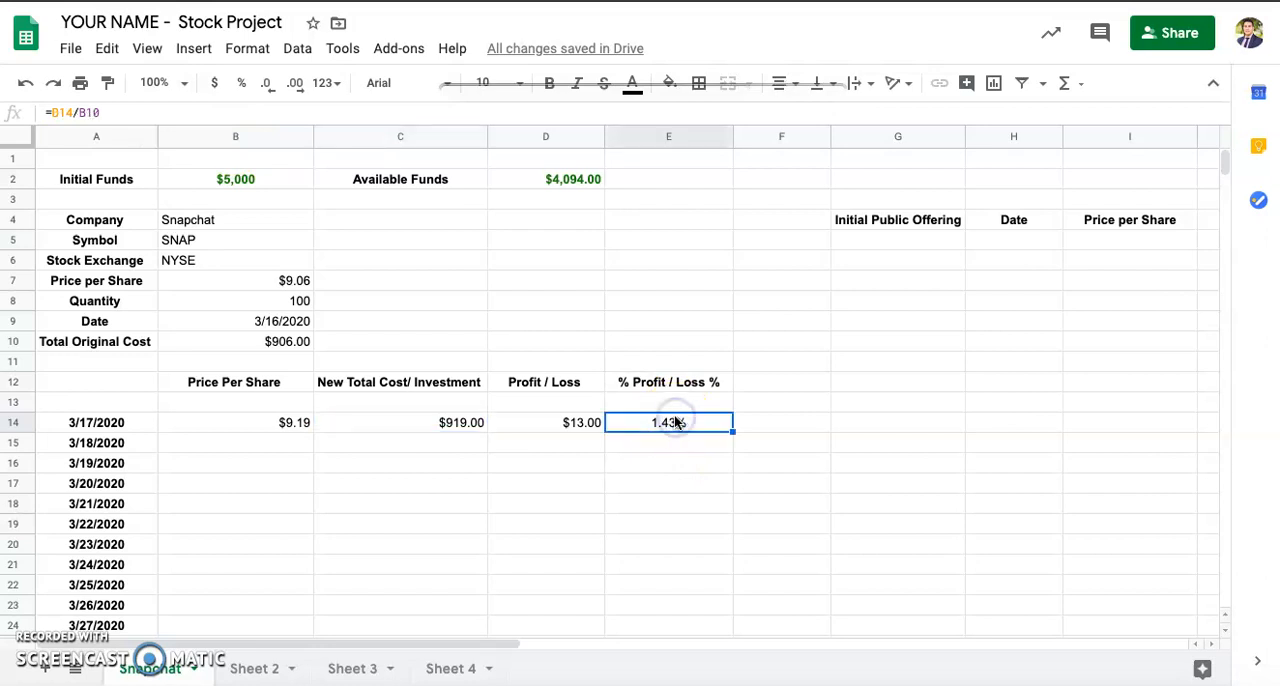
click(275, 445)
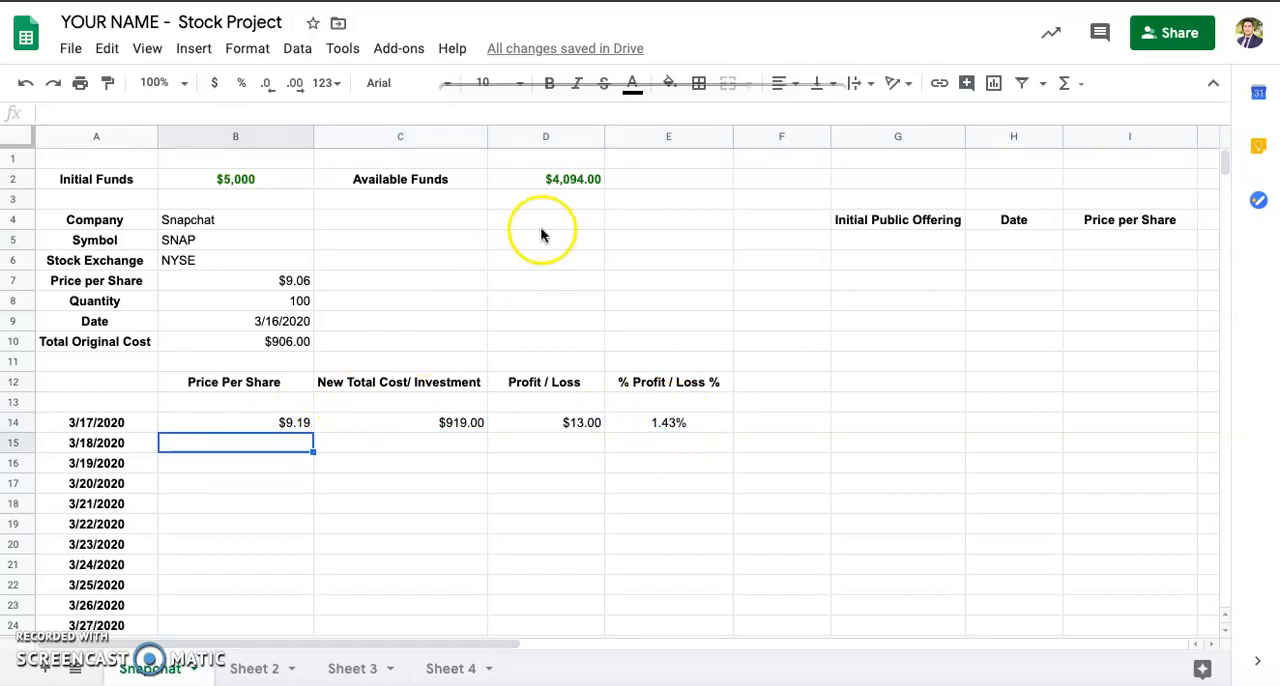
Step: Carry the Available Funds amount from D2 of the Snapchat sheet over to the Funds cell F2 in Sheet 2 as 4094
click(545, 179)
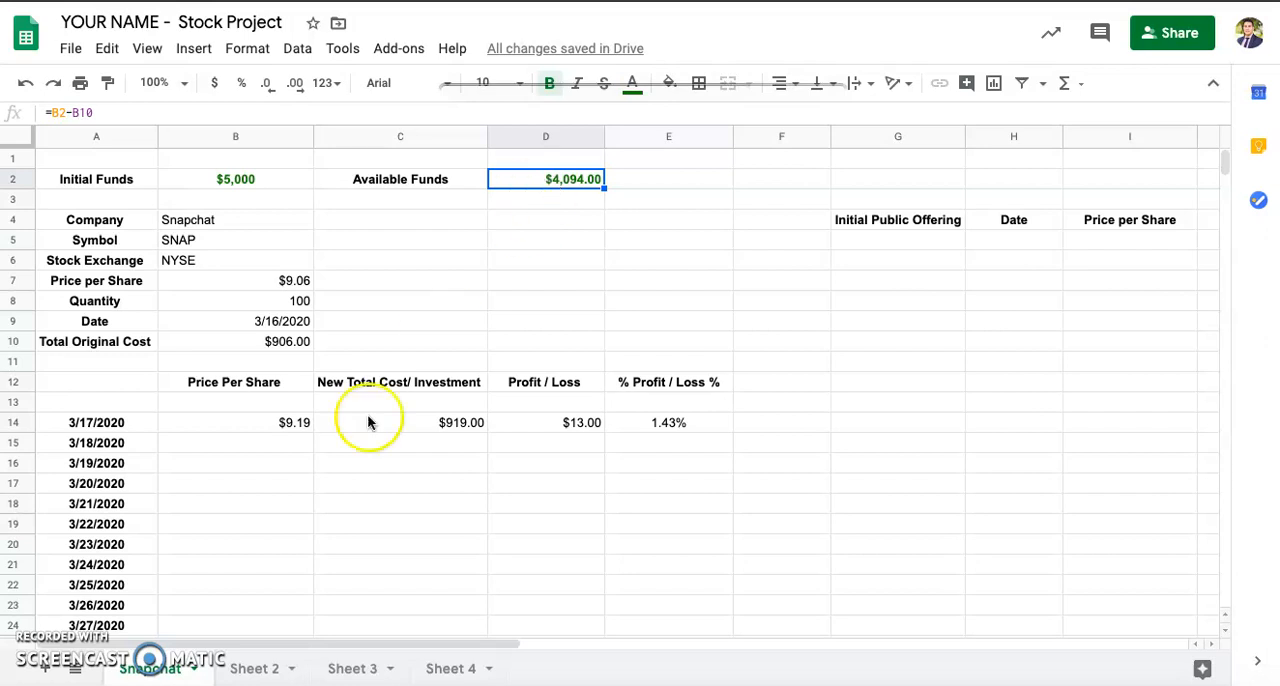
click(249, 673)
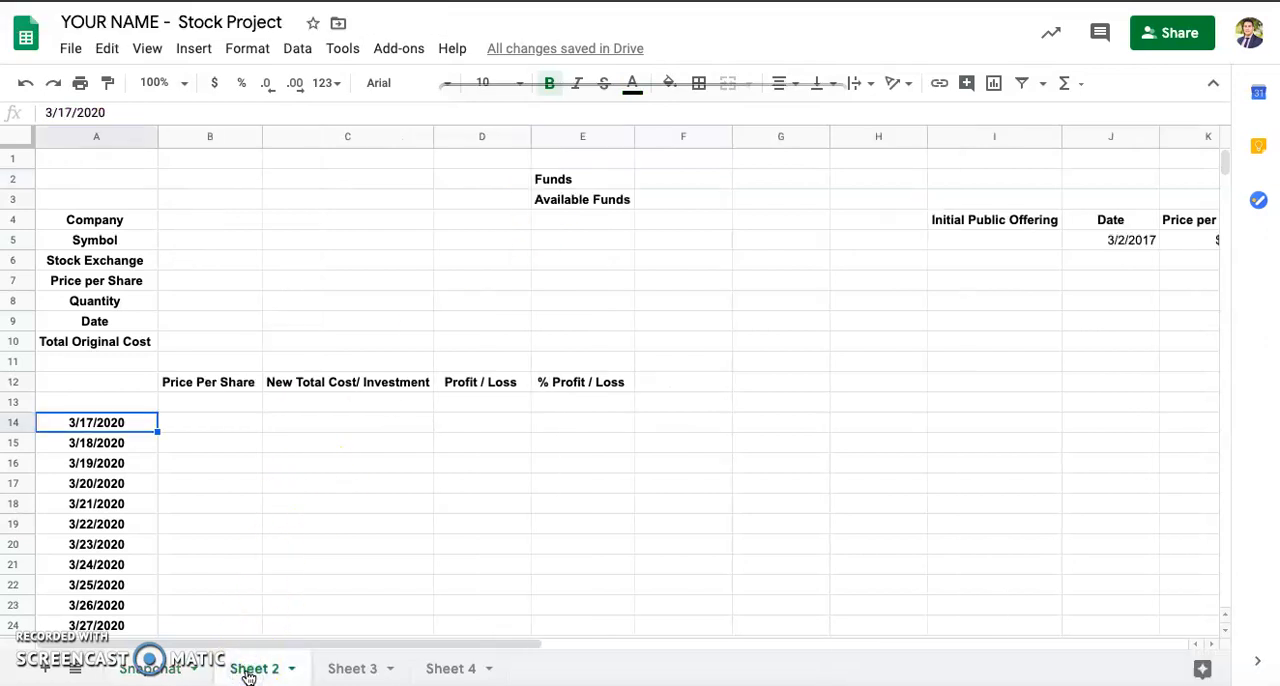
click(678, 182)
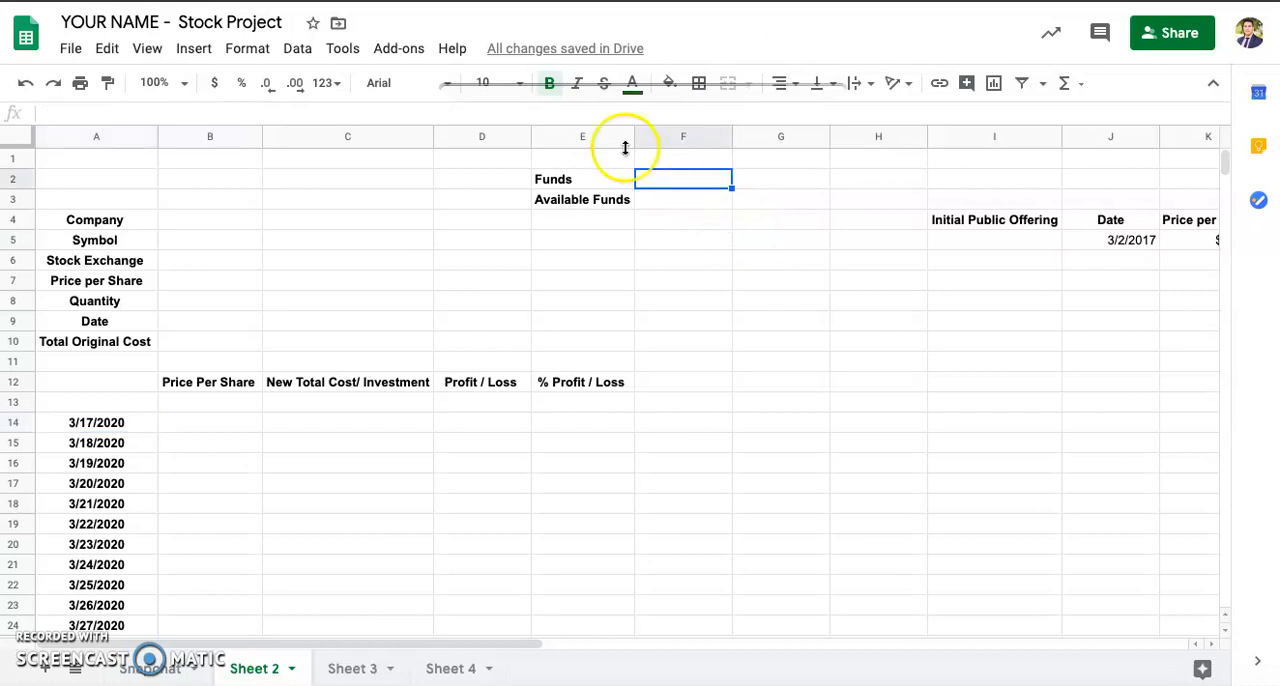
click(148, 676)
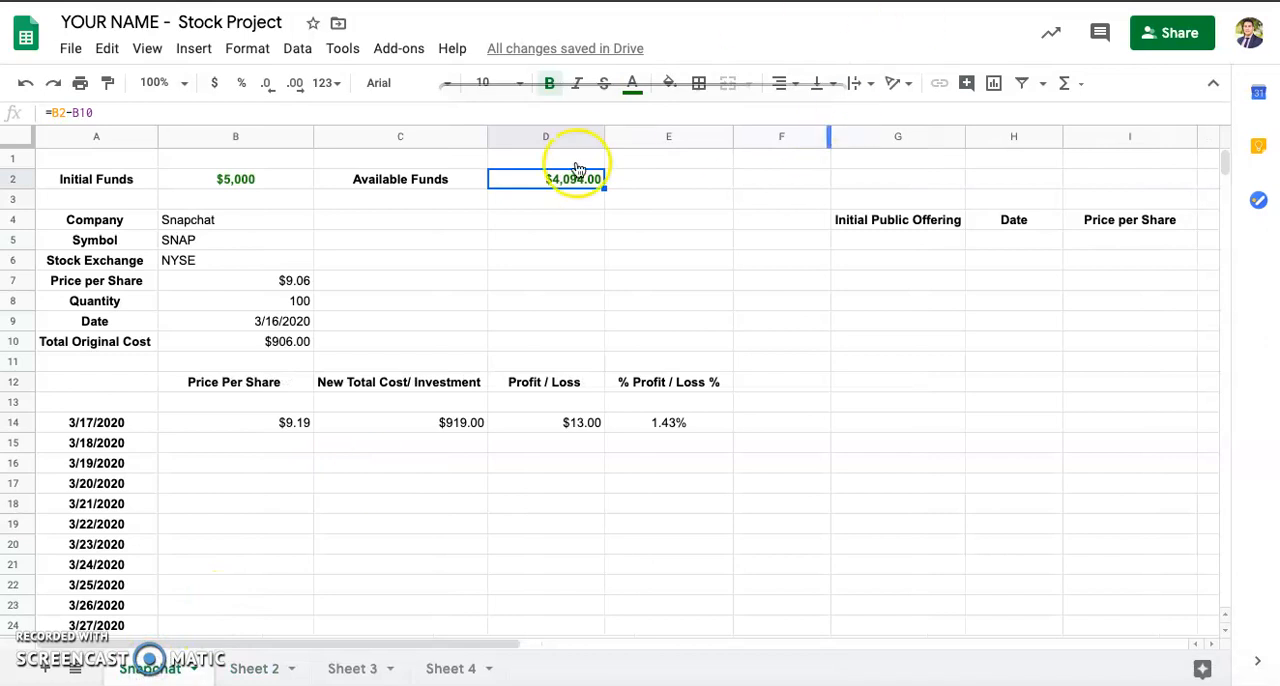
click(255, 668)
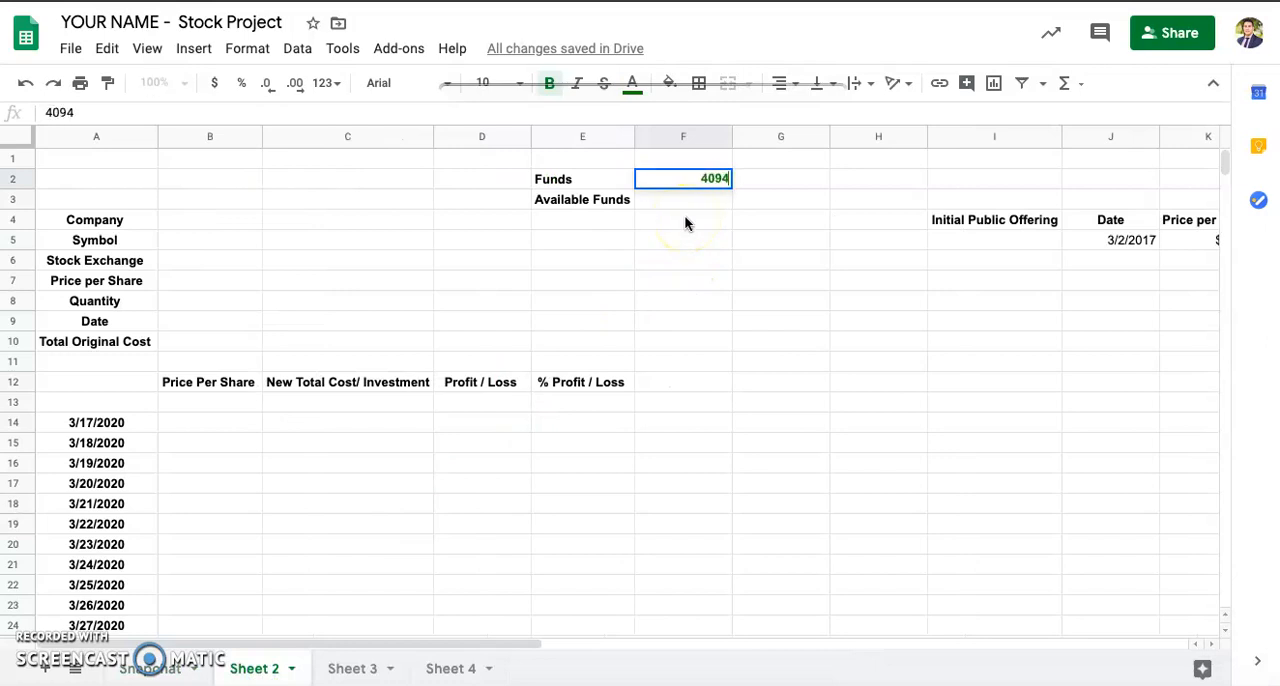
key(Return)
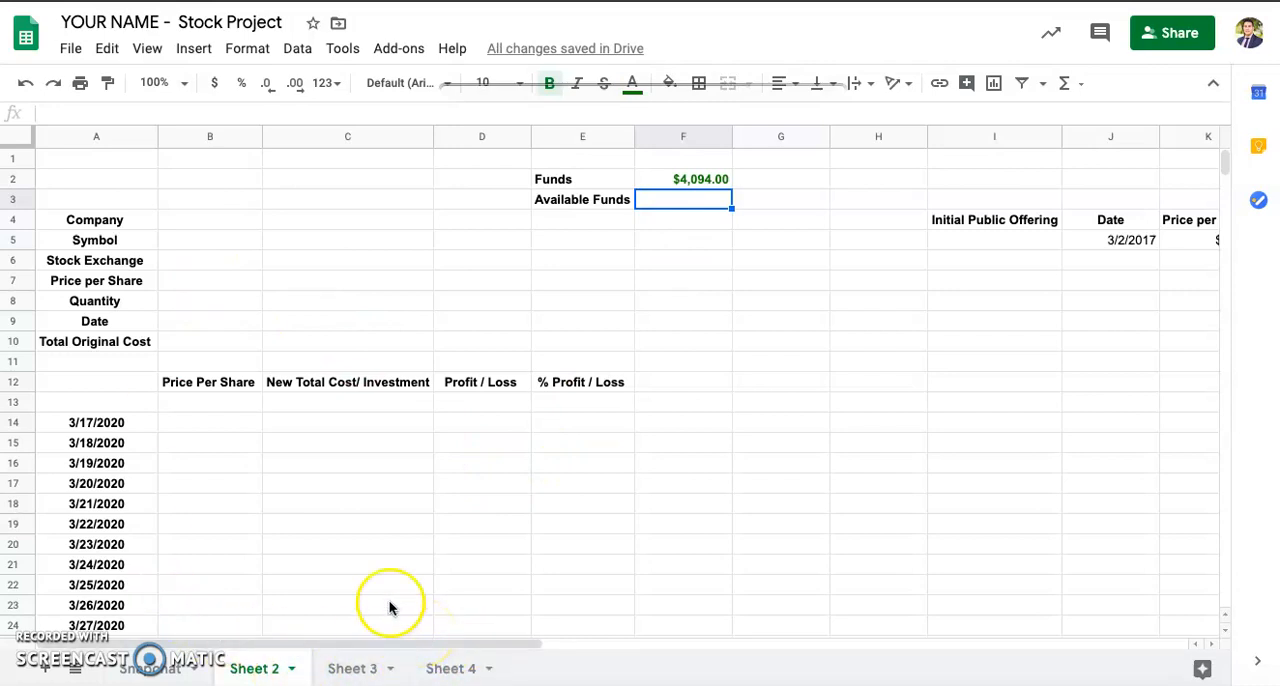
Step: Switch to Yahoo Finance and look through the Snap Inc. (SNAP) quote header and daily historical prices
click(155, 668)
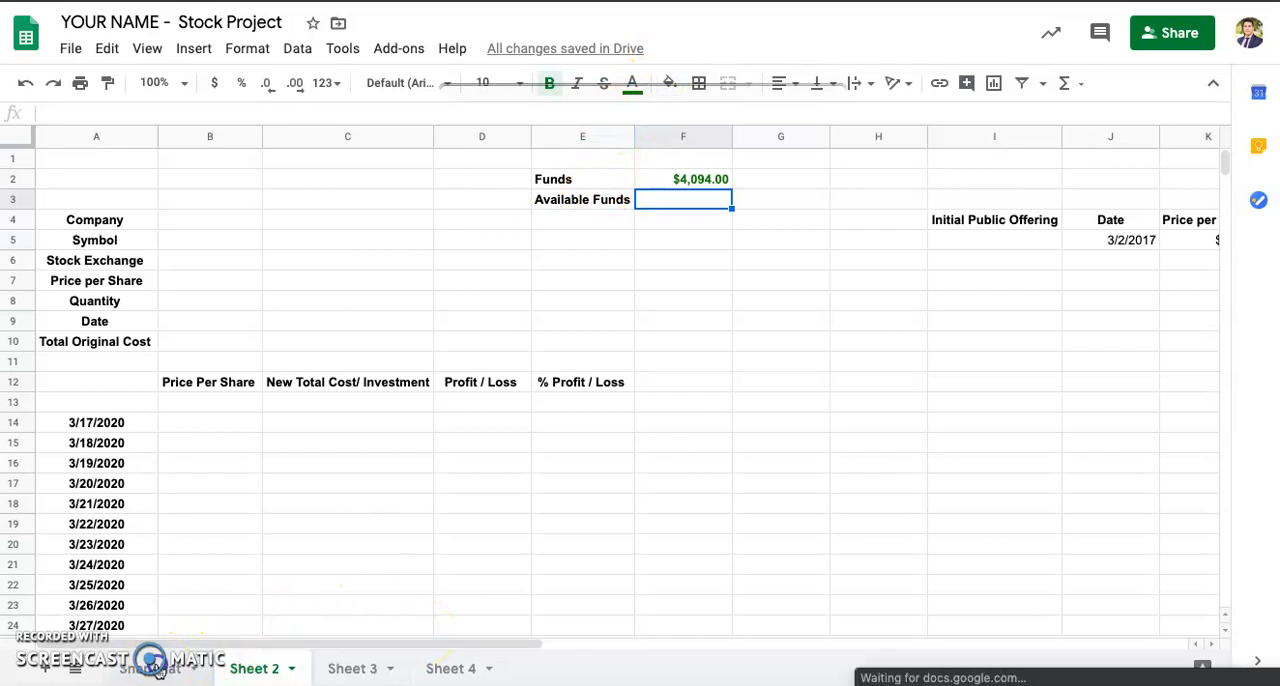
click(640, 2)
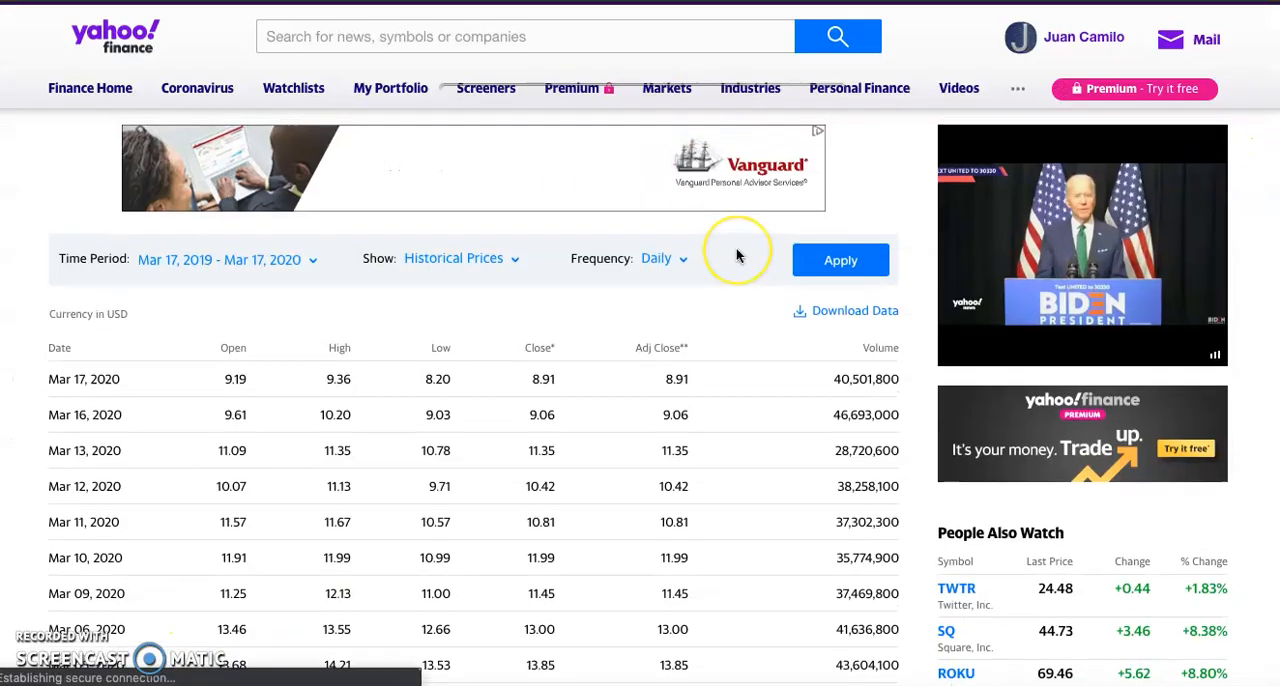
scroll(737, 251, up, 5)
scroll(737, 255, down, 2)
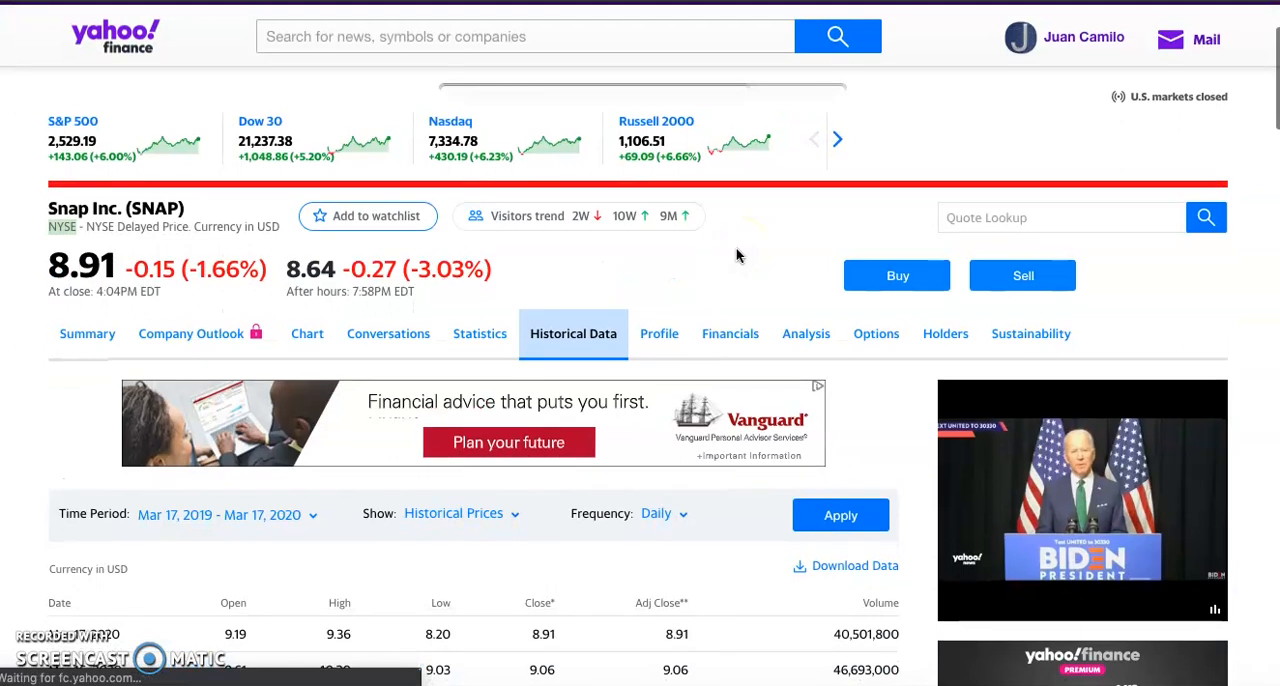
scroll(737, 255, up, 1)
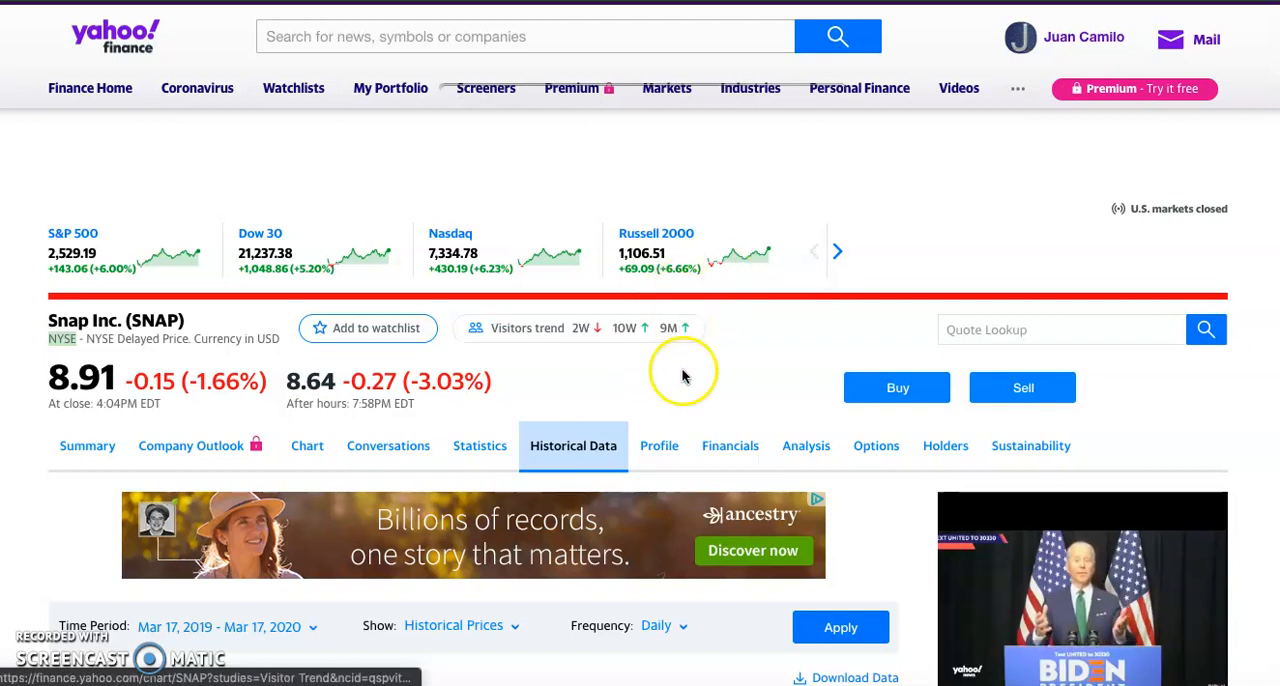
scroll(680, 370, down, 2)
scroll(960, 478, down, 8)
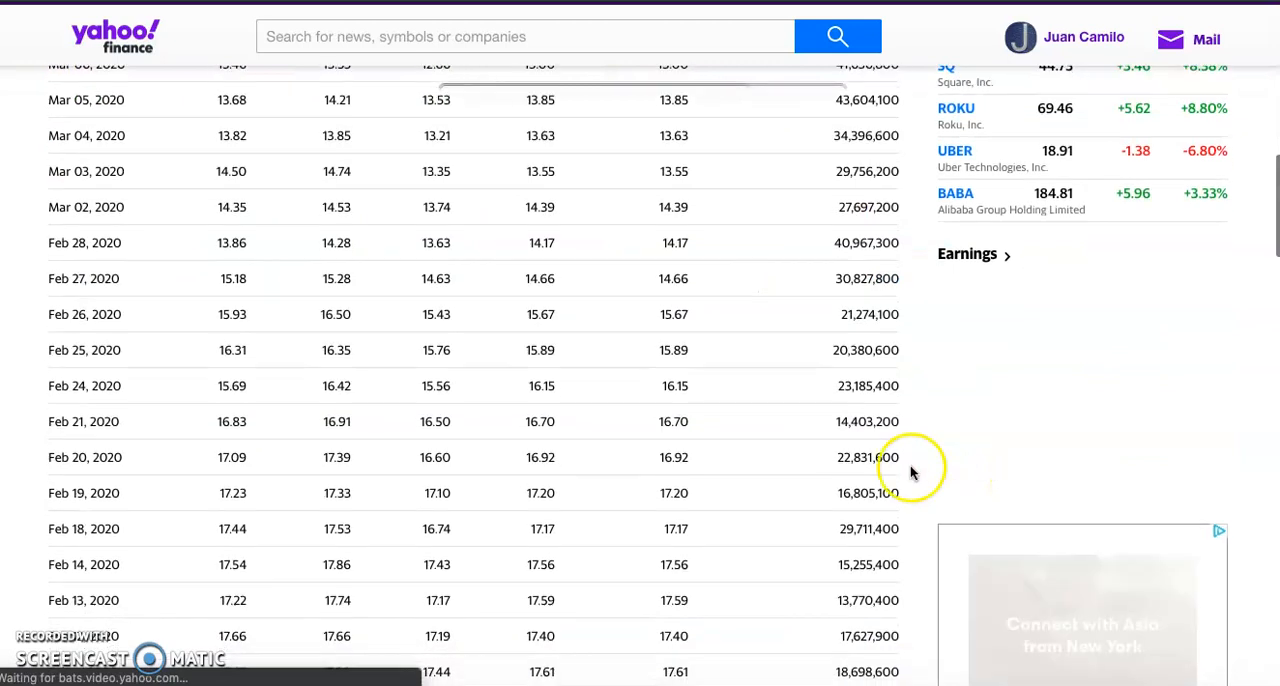
scroll(820, 460, up, 15)
Step: Open the Yahoo Finance home page and look through the stocks in the My Portfolio & Markets list
click(113, 63)
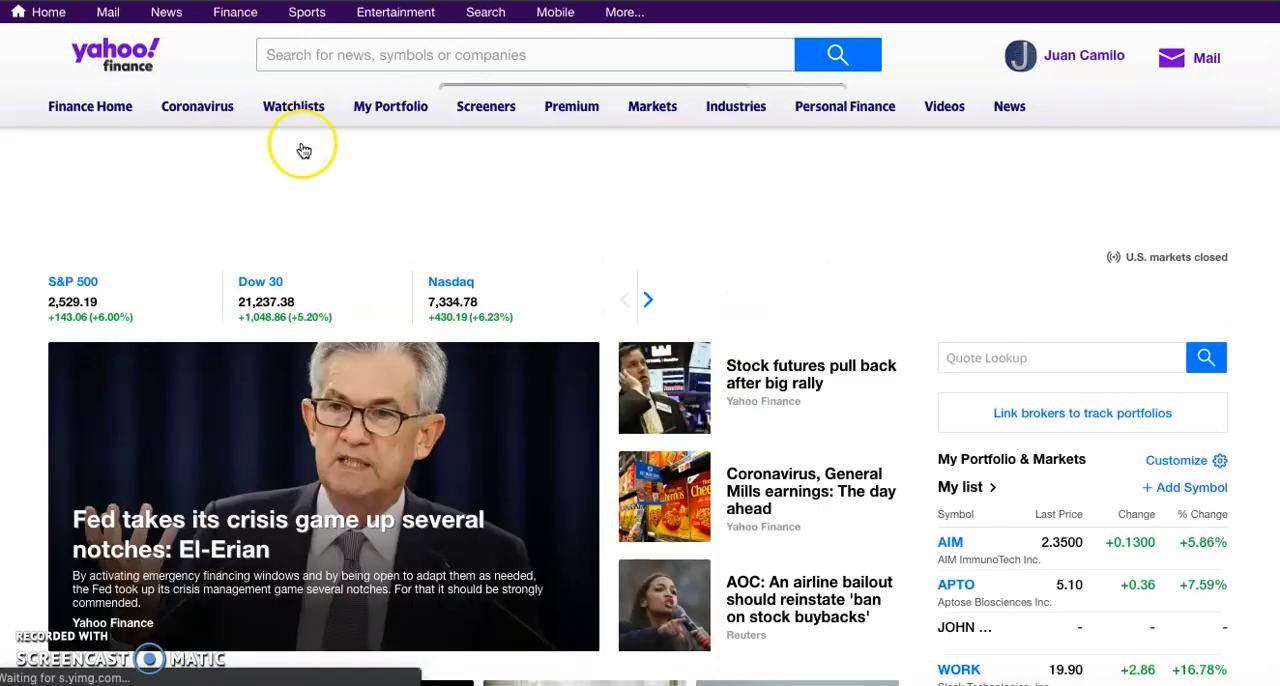
scroll(960, 405, down, 5)
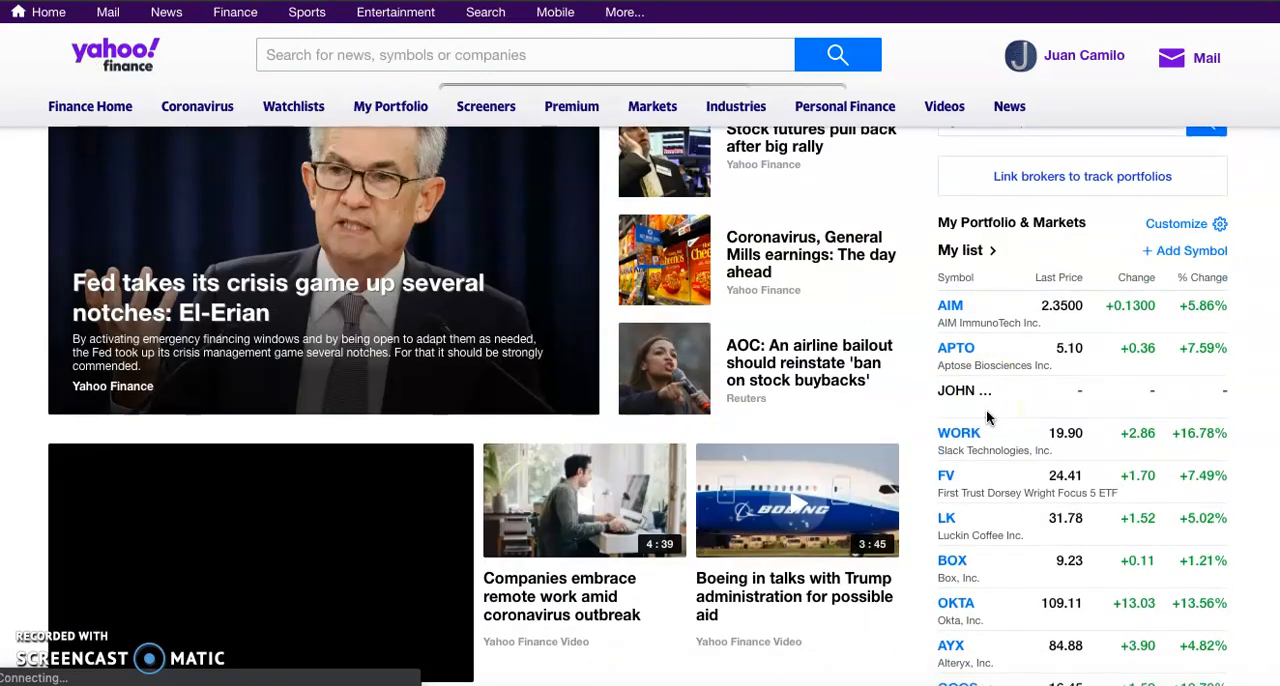
scroll(1028, 477, down, 4)
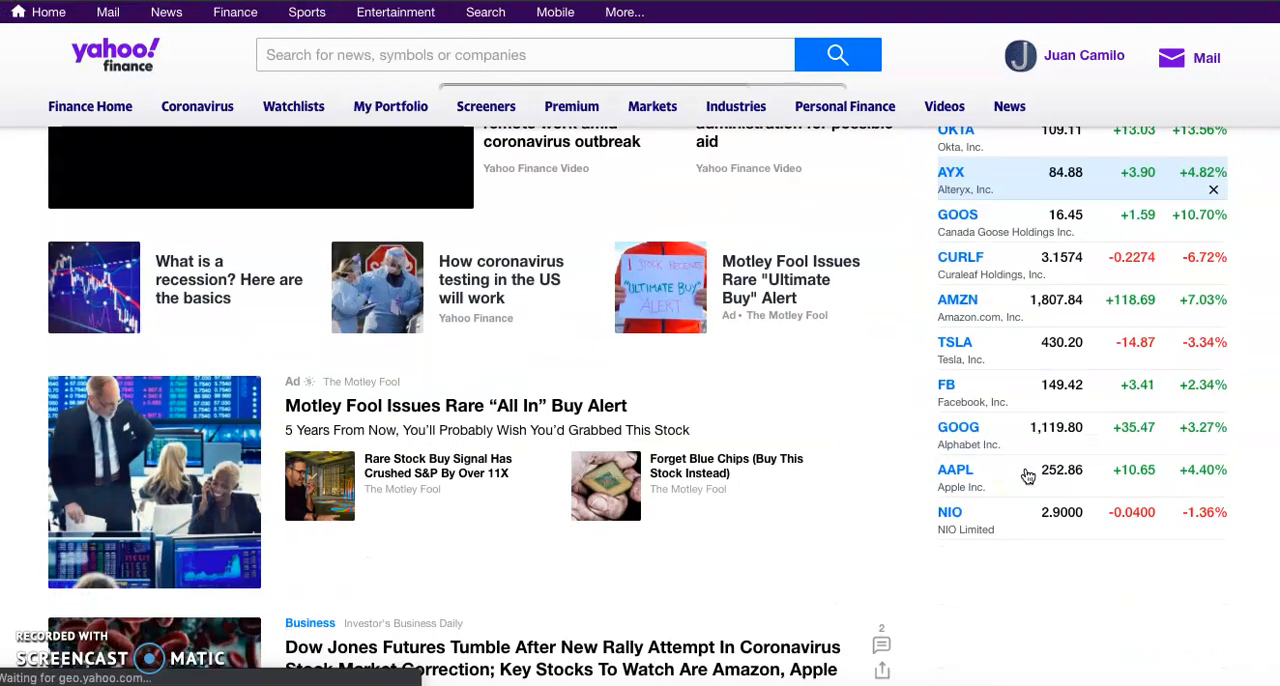
scroll(1028, 477, up, 3)
scroll(1028, 477, up, 5)
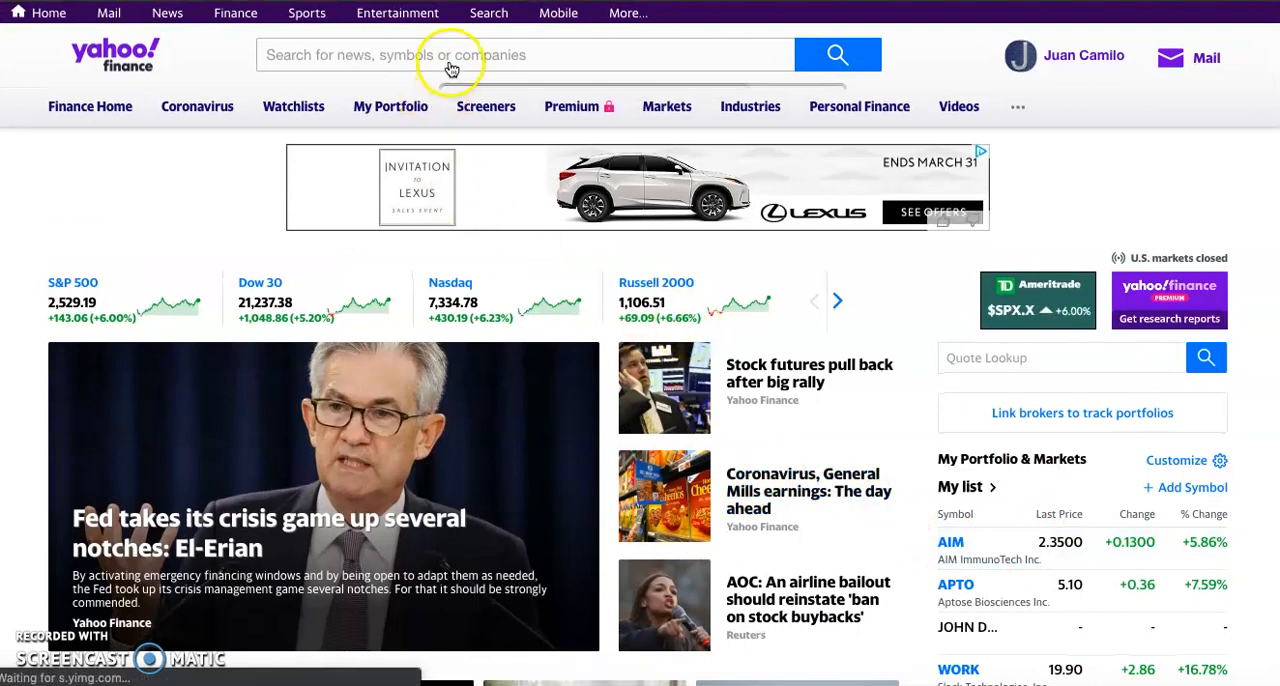
Step: Search for "facebook" and open the Facebook, Inc. (FB) quote page
click(501, 59)
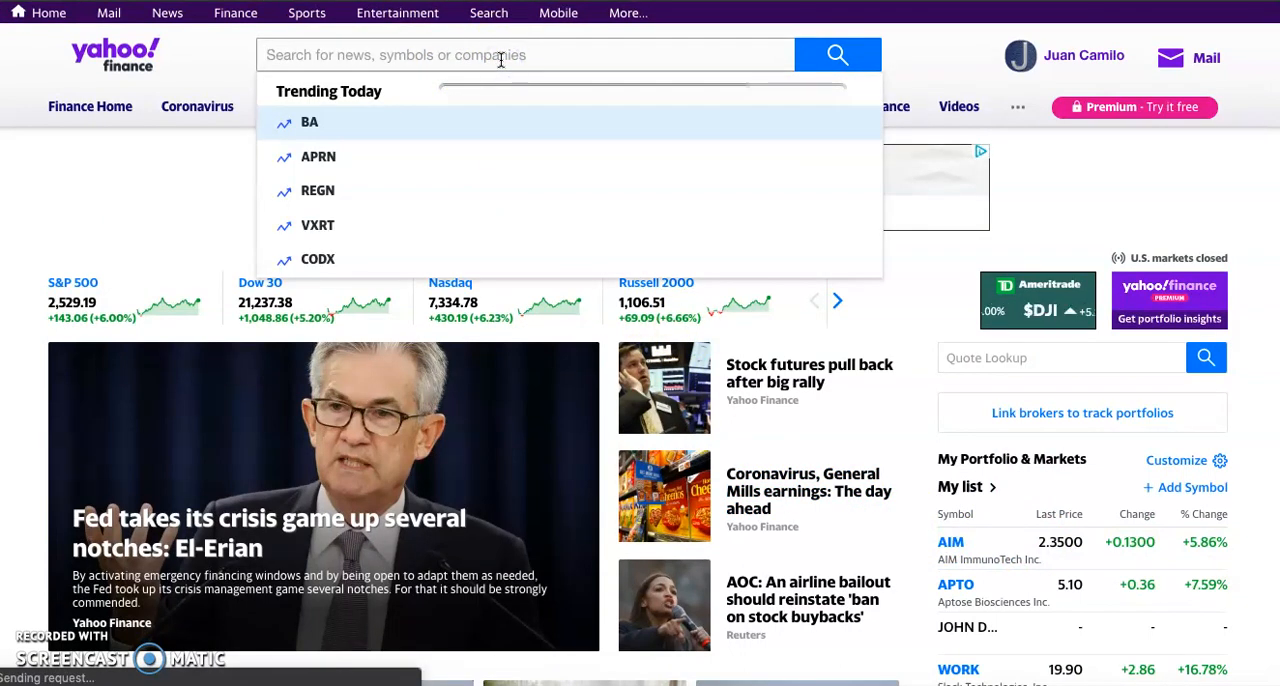
text(faceb)
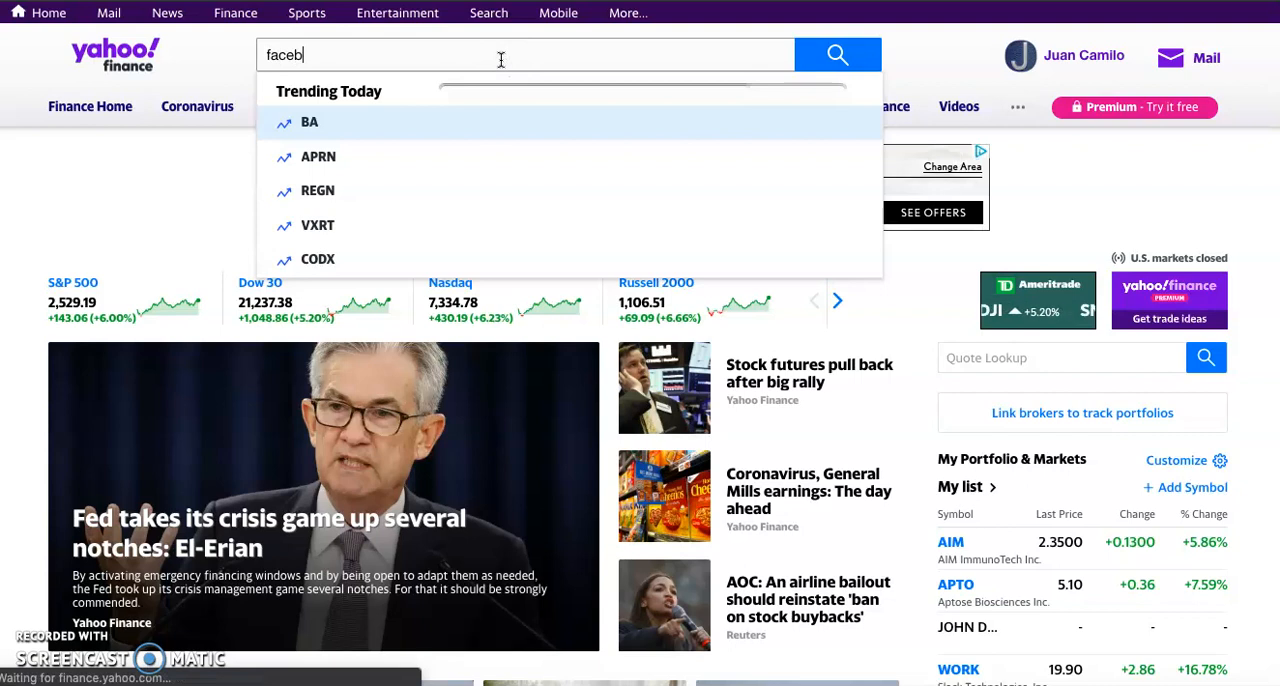
text(ook)
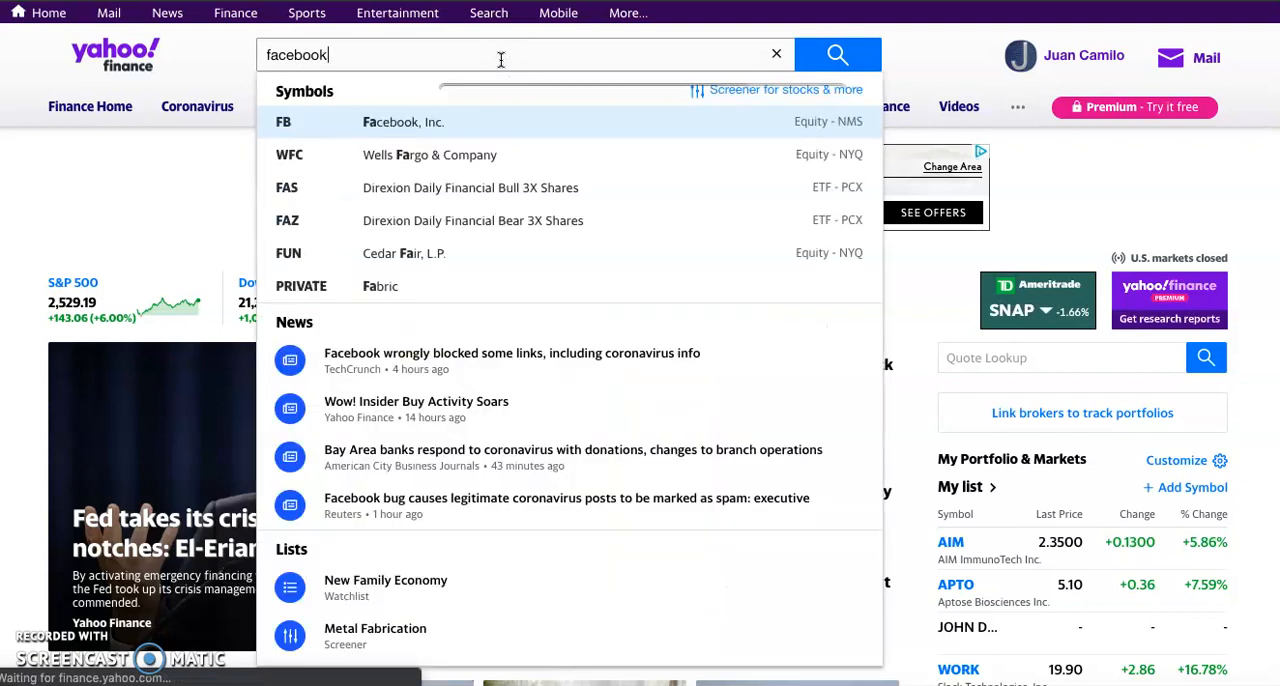
click(395, 122)
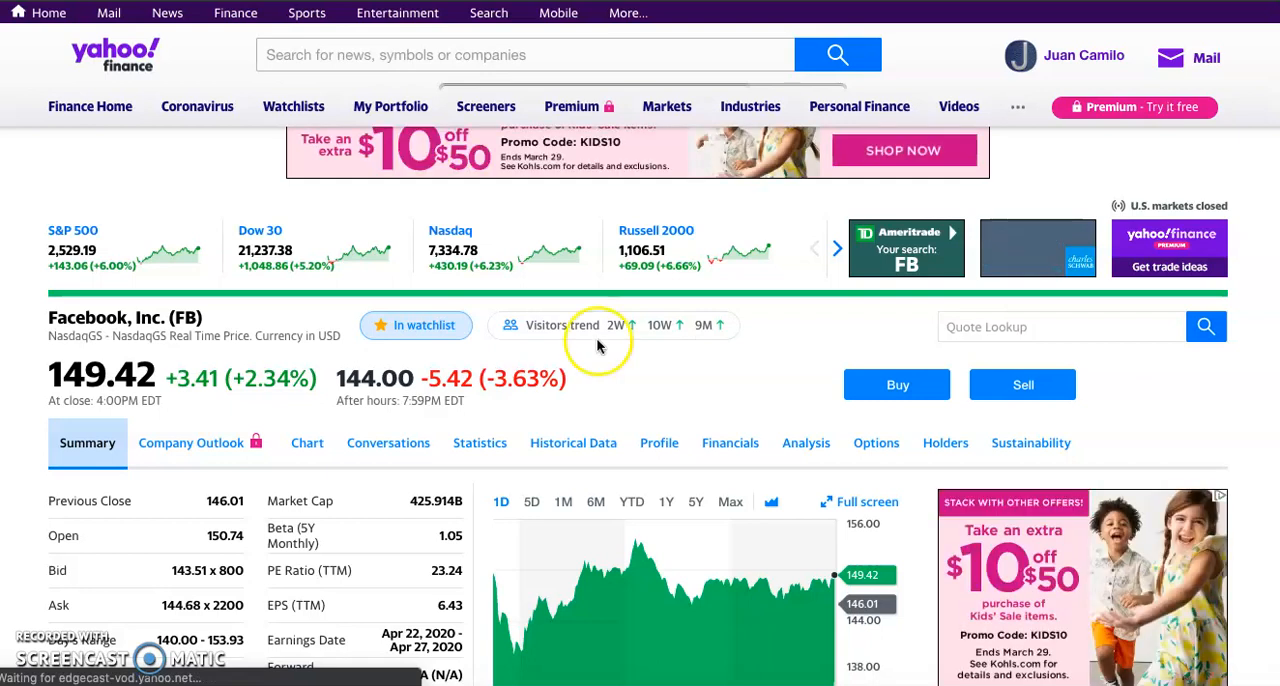
Step: Search for "sony" and open the Sony Corporation (SNE) quote page
click(516, 48)
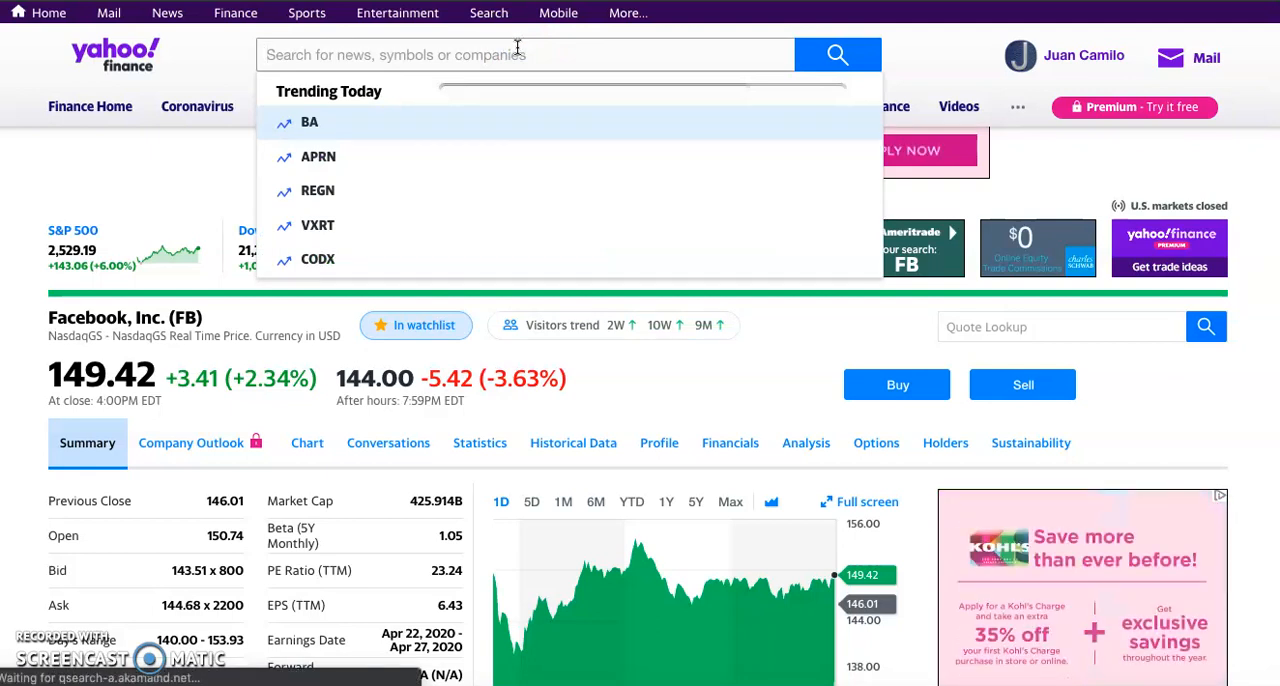
text(son)
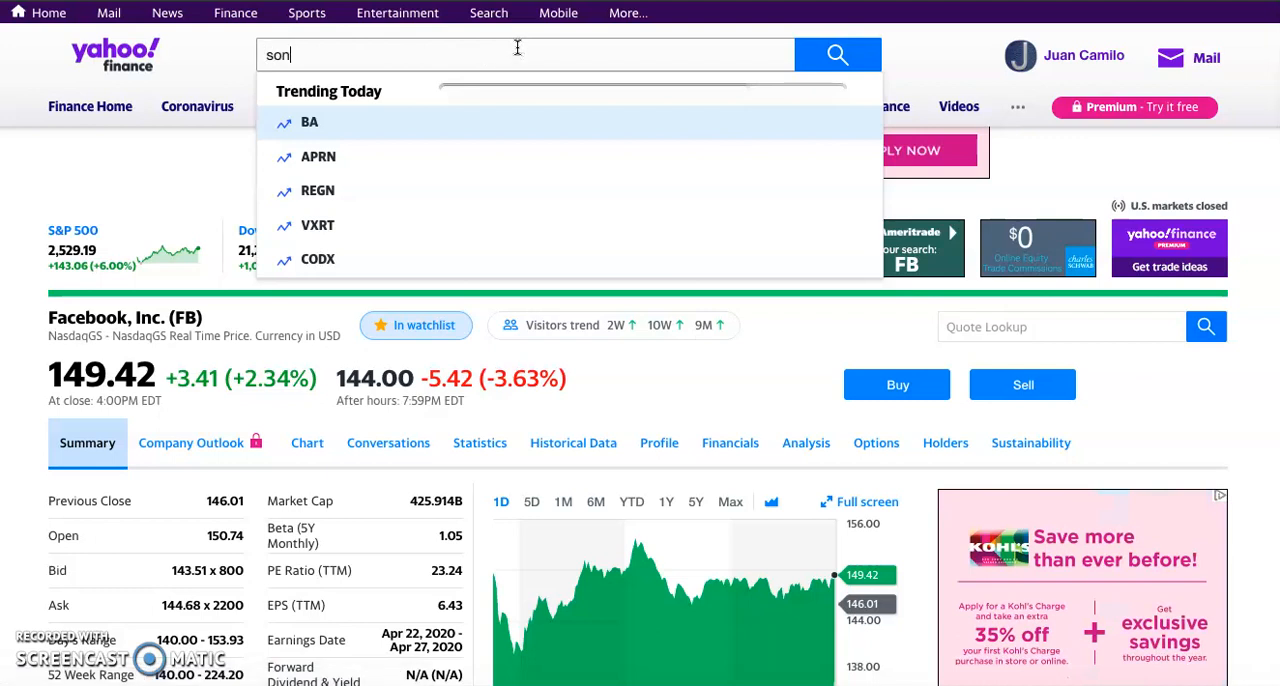
text(y)
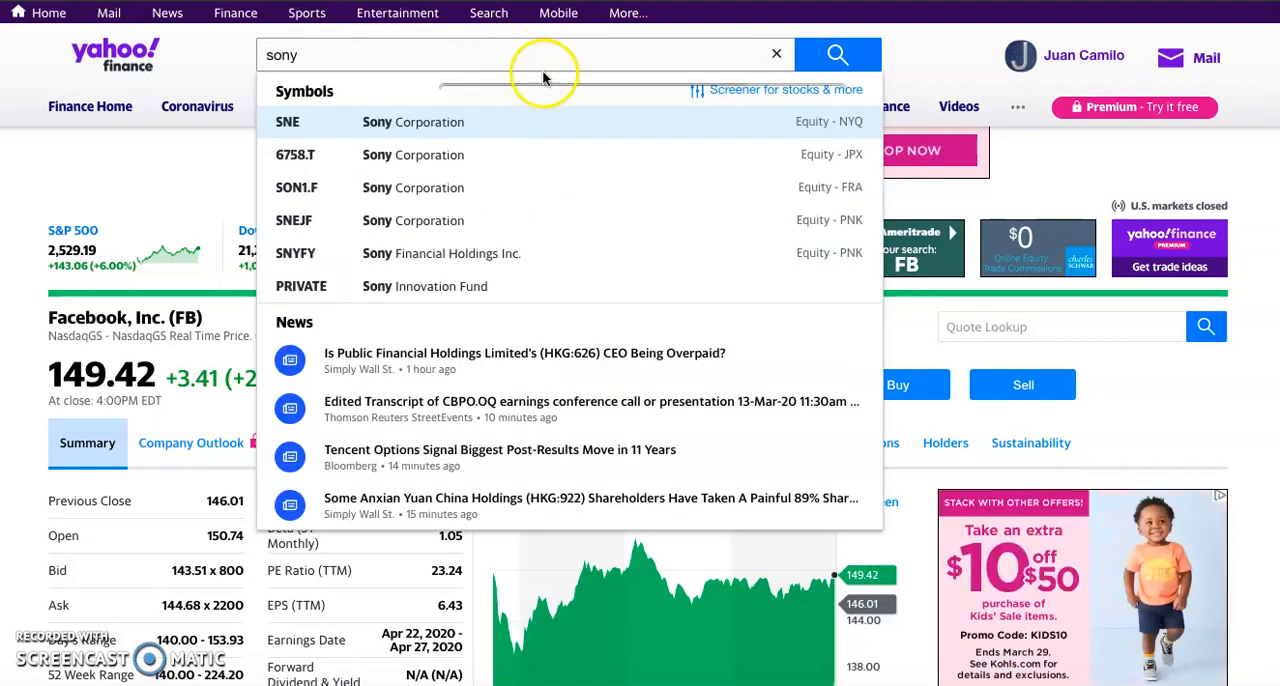
click(435, 127)
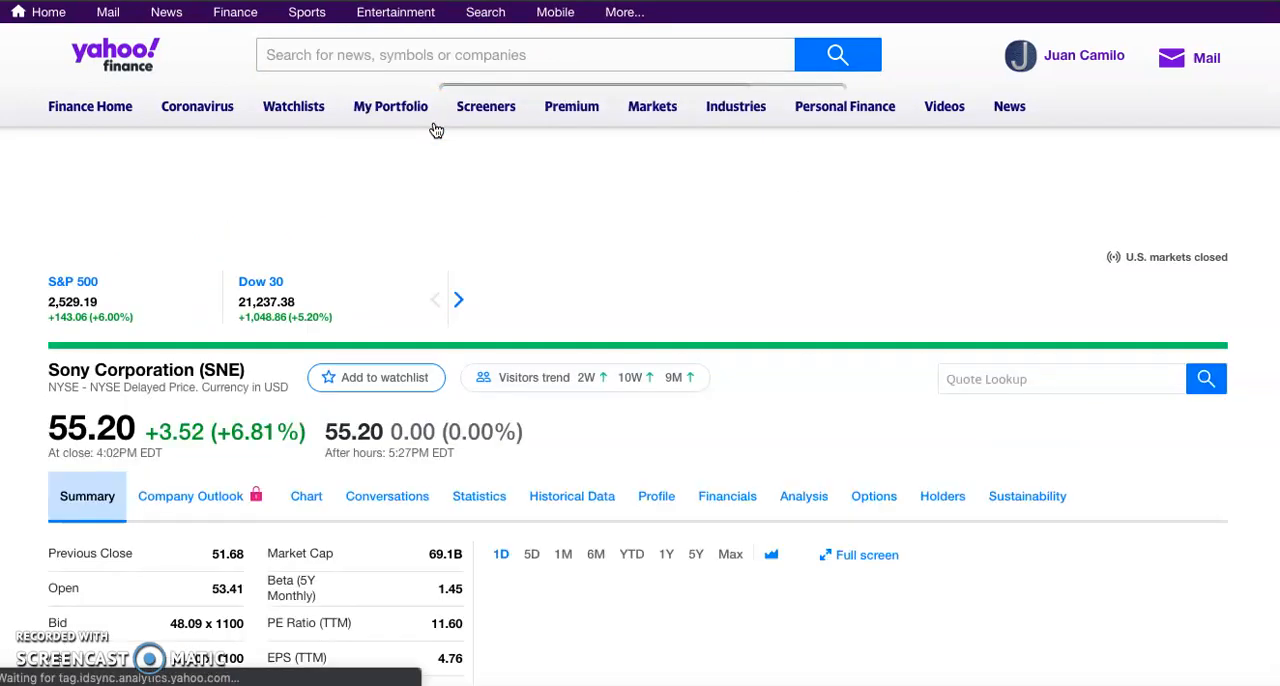
Step: Search for "micro" and open the Microsoft Corporation (MSFT) quote page
click(413, 55)
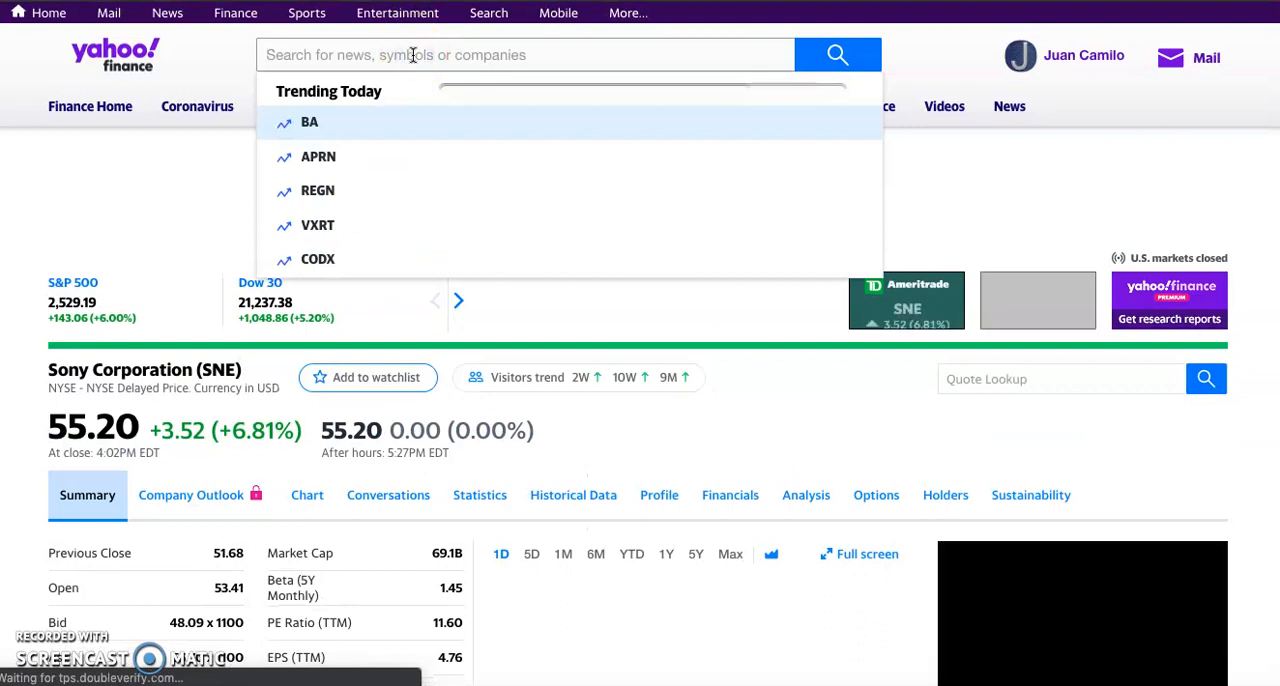
text(micro)
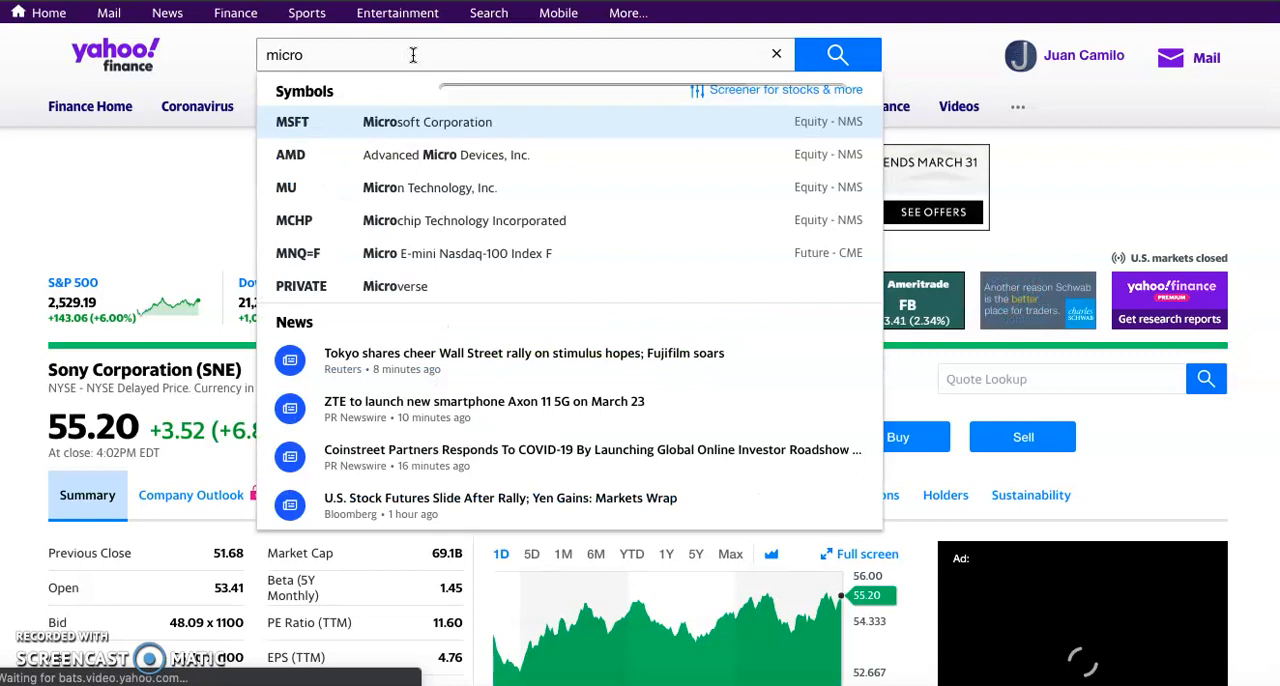
click(428, 129)
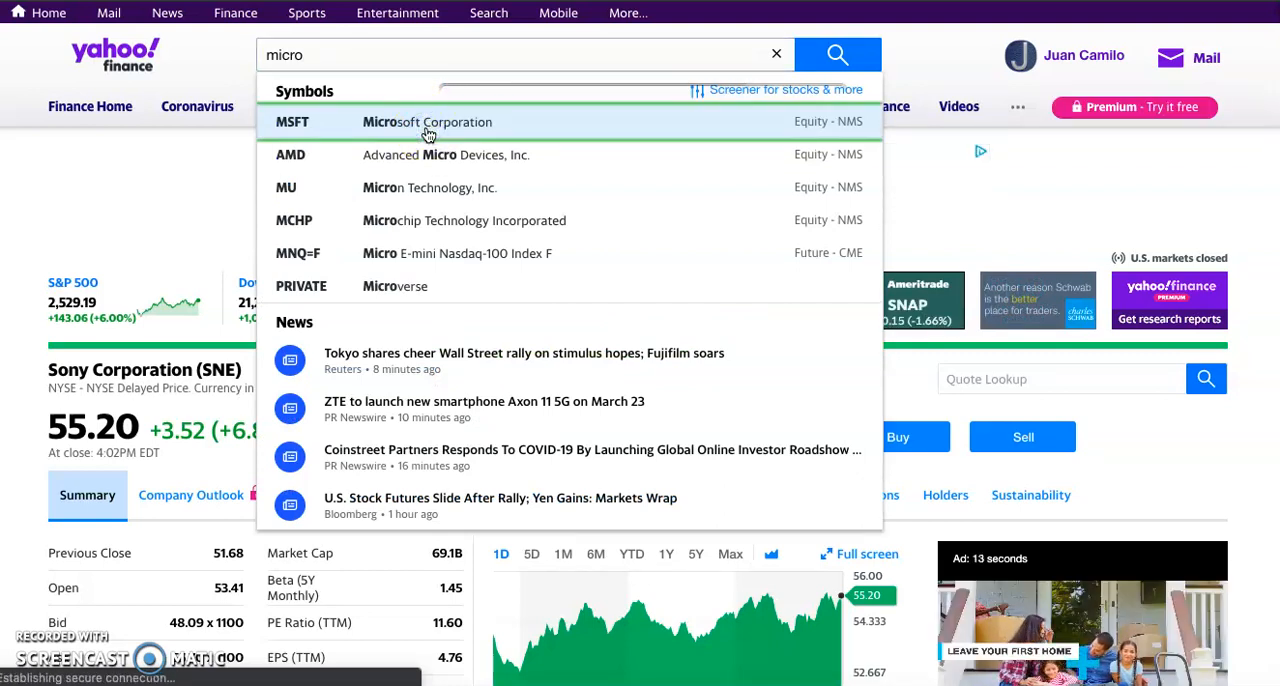
Step: Search for "gucci" to check whether the company has a publicly traded stock symbol
scroll(480, 401, down, 1)
scroll(481, 402, up, 1)
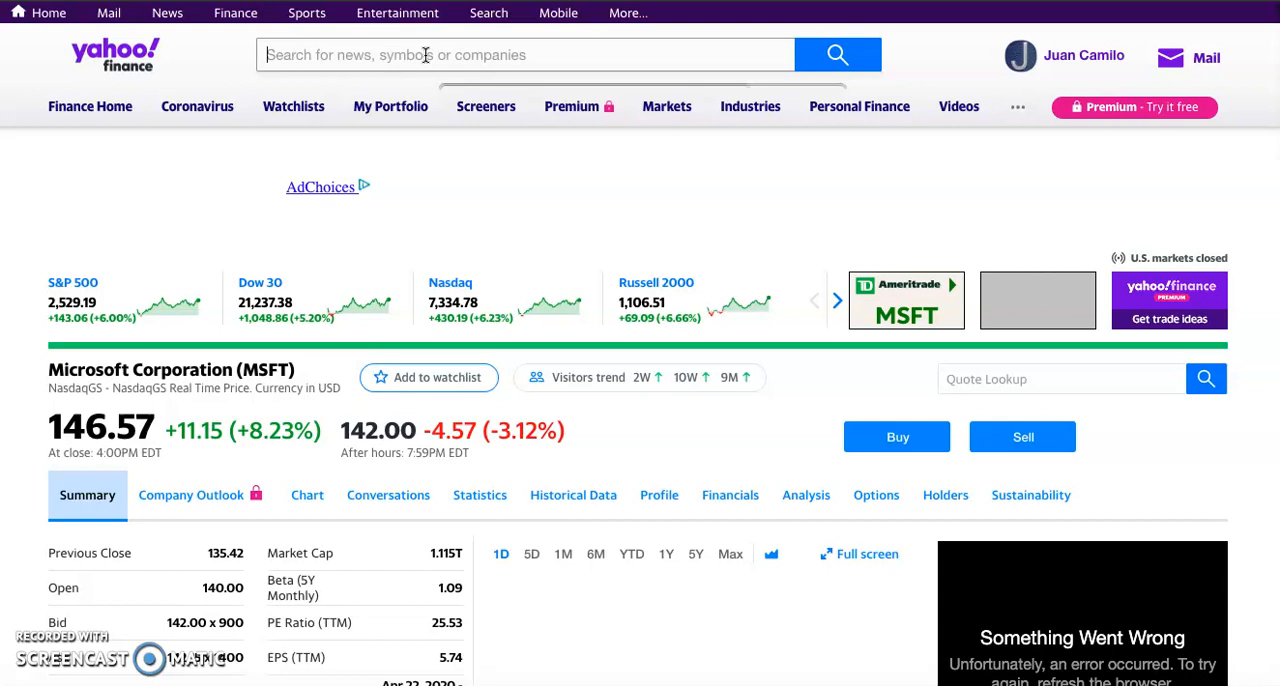
text(gucci)
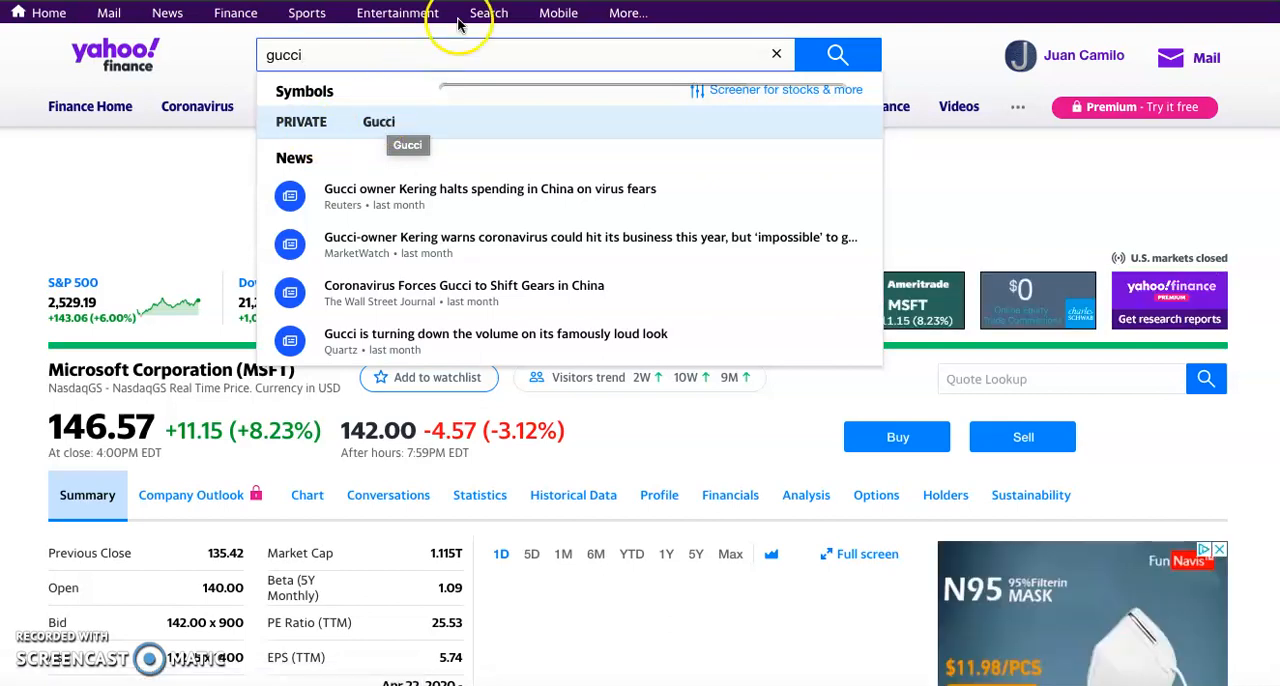
Step: Switch to Google Classroom and review the Stock Project ( Google Sheet ) assignment instructions and attachments
click(518, 343)
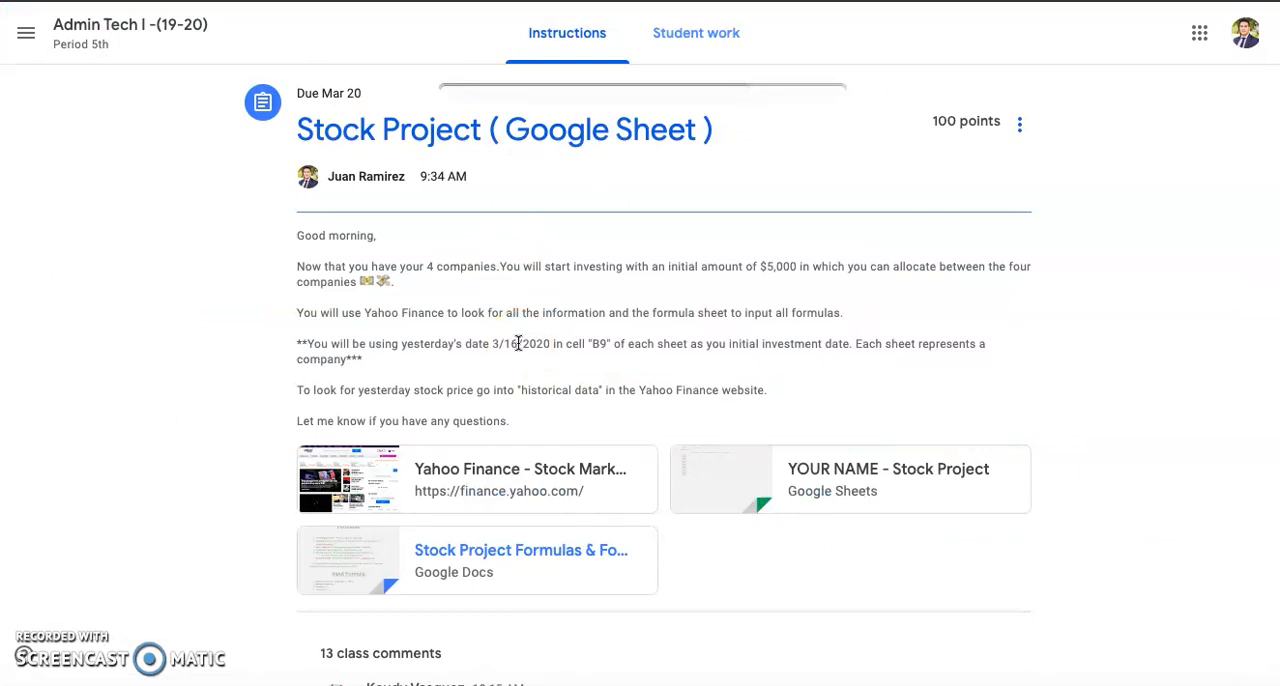
scroll(518, 343, down, 2)
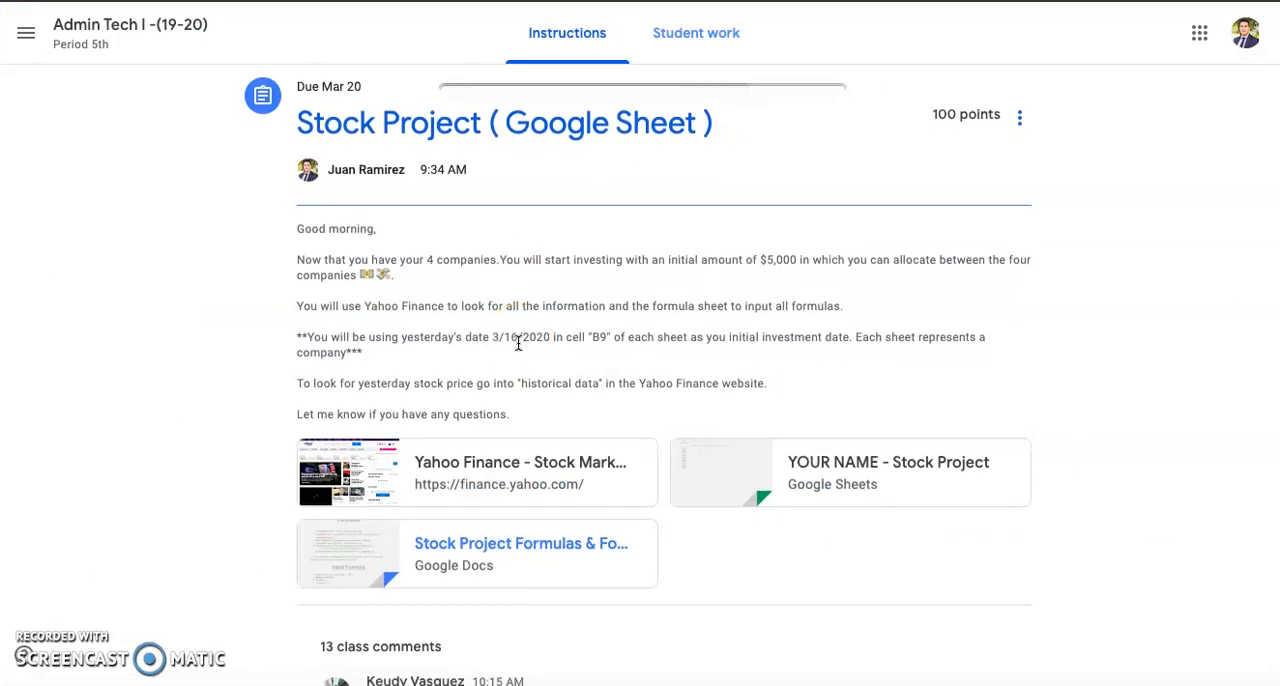
scroll(518, 343, up, 2)
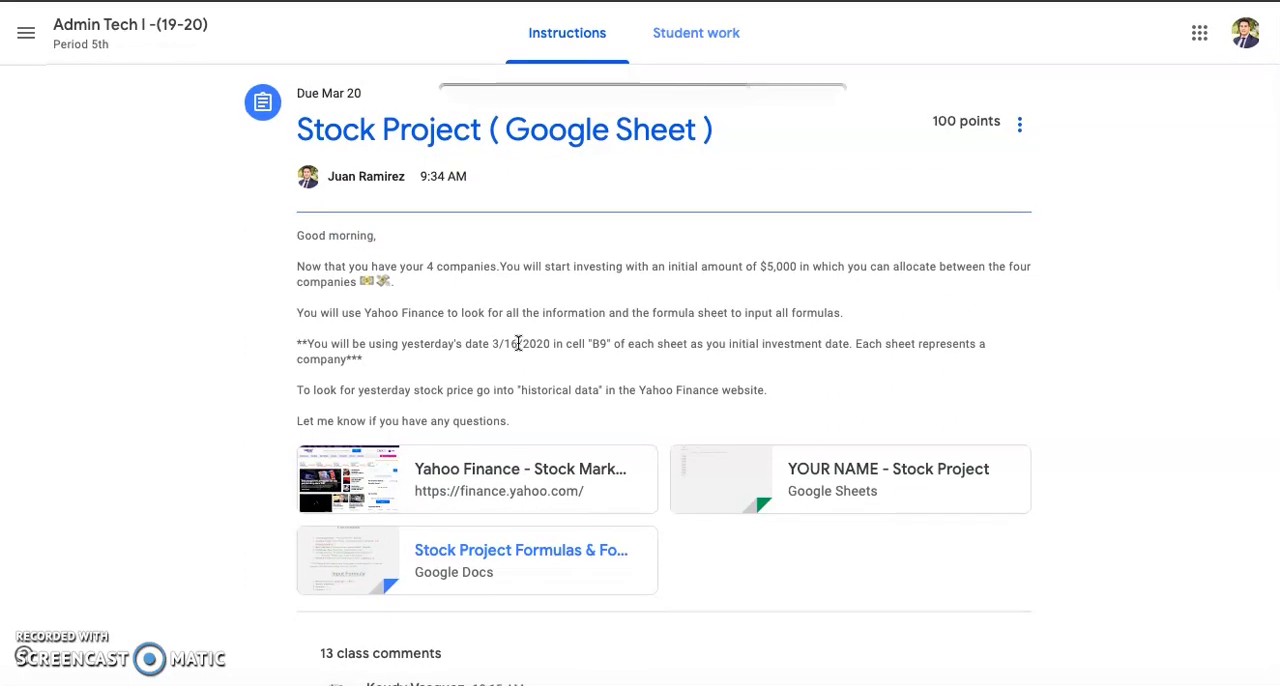